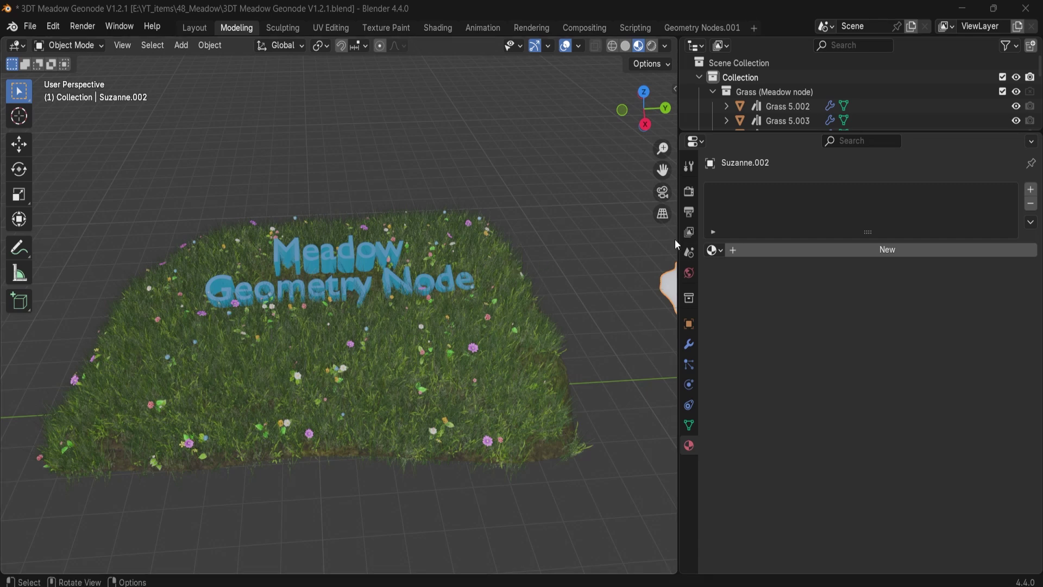
- Enlarge the 3D viewport and examine the finished meadow and the bare white terrain beside it
drag(678, 239, 766, 248)
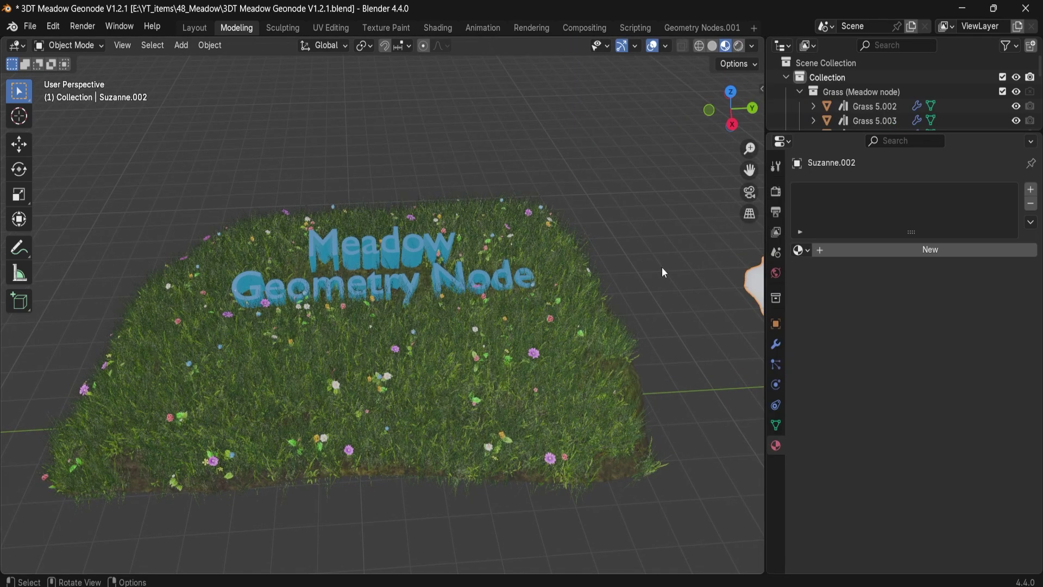
scroll(598, 304, up, 2)
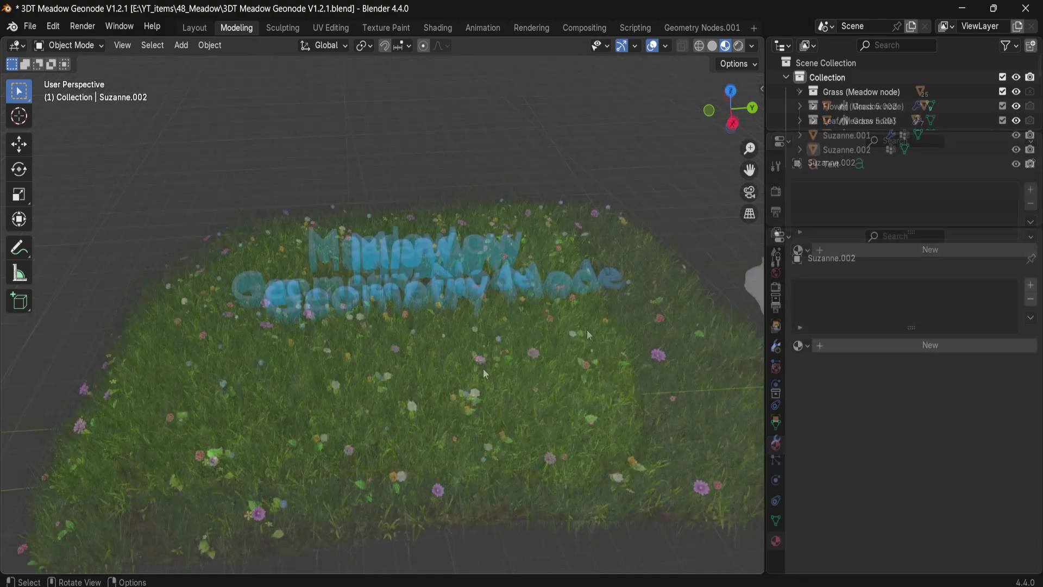
scroll(503, 367, down, 6)
shift+middle_drag(457, 336, 169, 356)
scroll(313, 358, up, 4)
scroll(315, 358, up, 3)
shift+middle_drag(323, 358, 404, 328)
shift+middle_drag(257, 298, 162, 402)
click(163, 399)
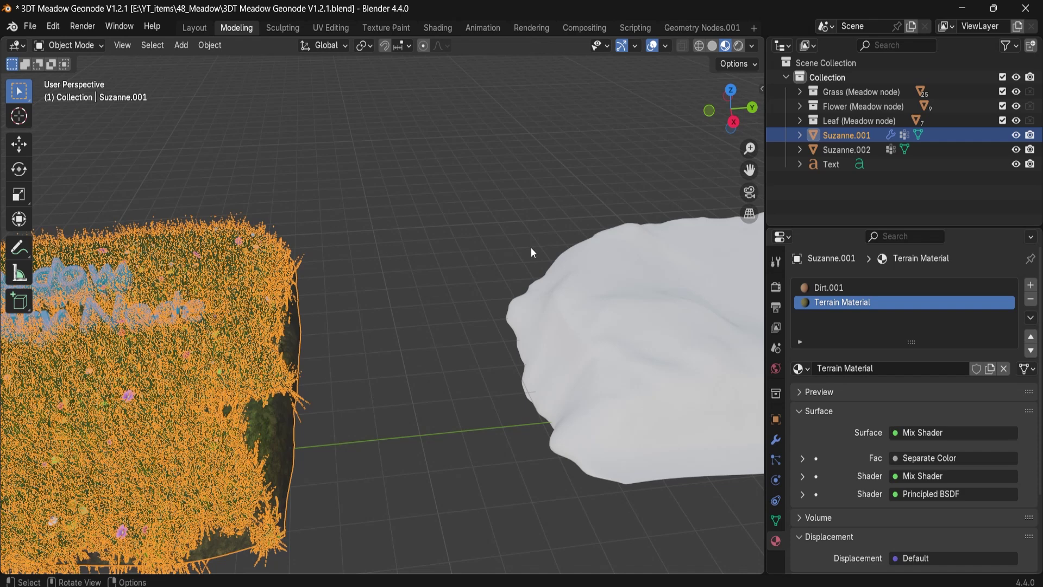
shift+middle_drag(572, 227, 265, 253)
click(380, 217)
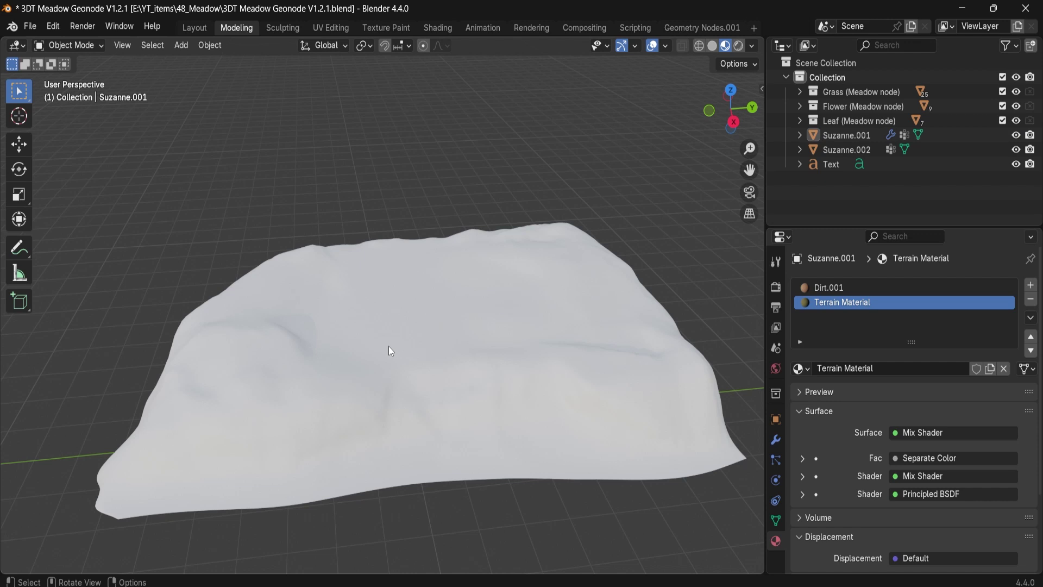
- Assign the existing Terrain Material to the bare white terrain
click(463, 344)
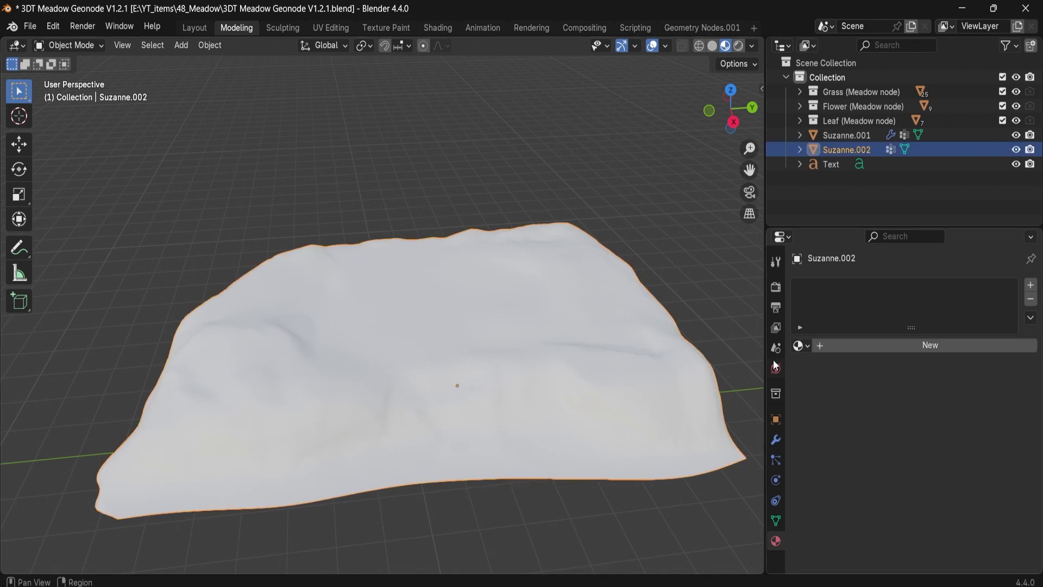
click(808, 348)
text(terrain)
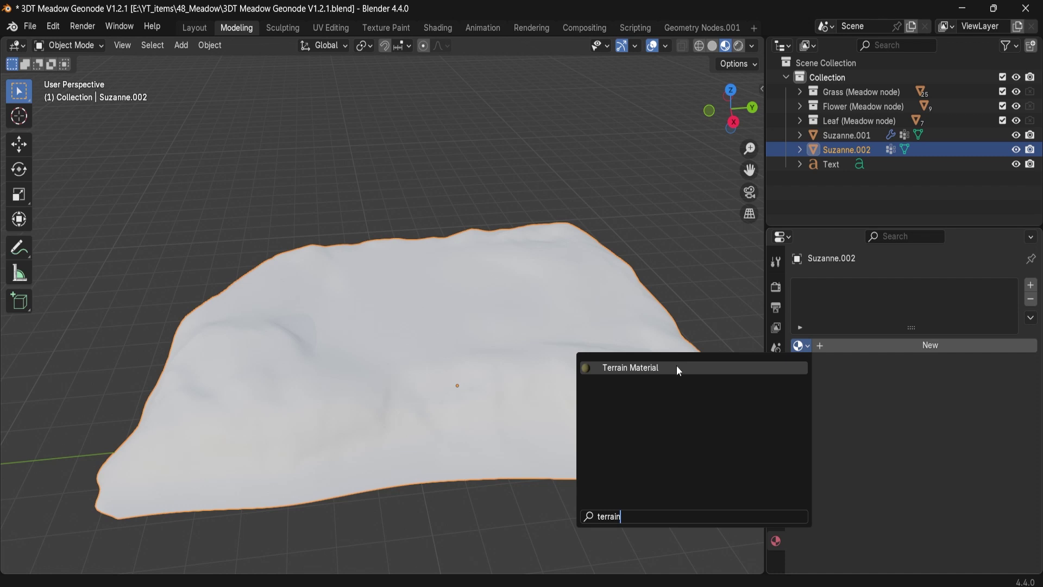
click(677, 367)
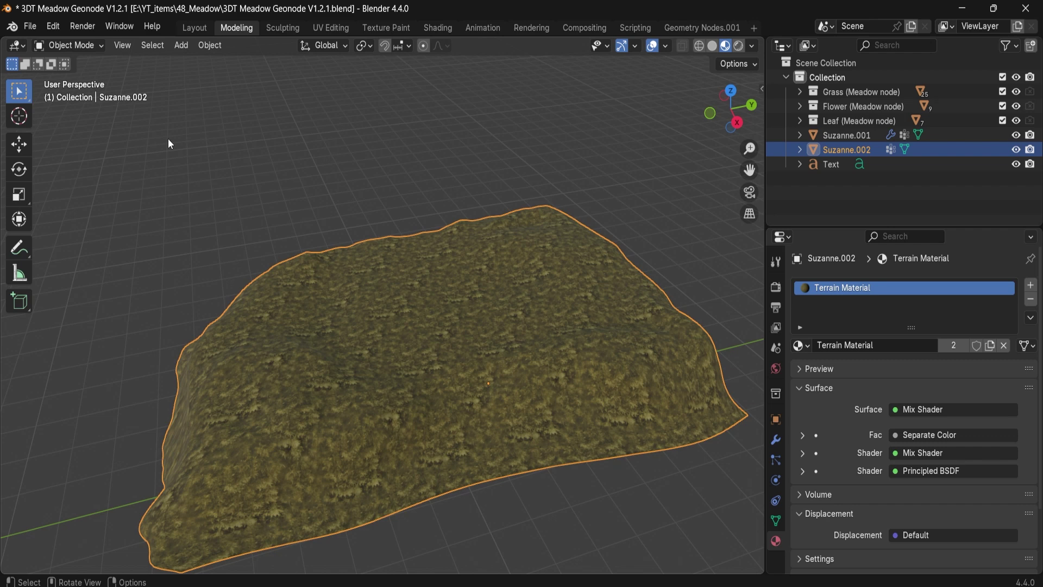
- Put the terrain in Vertex Paint mode and set the brush colour to pure red (#FF0000)
click(69, 45)
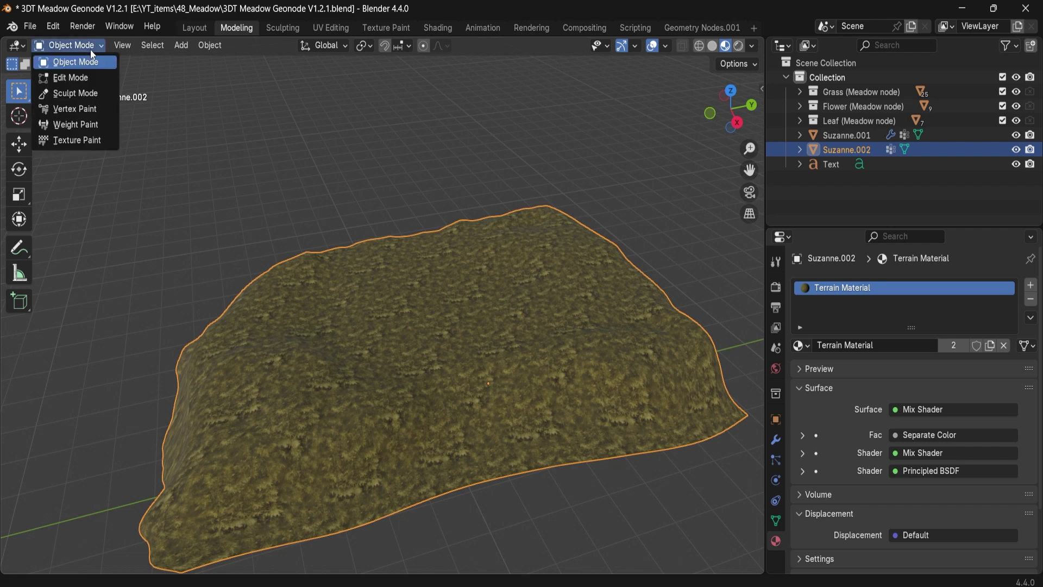
click(78, 107)
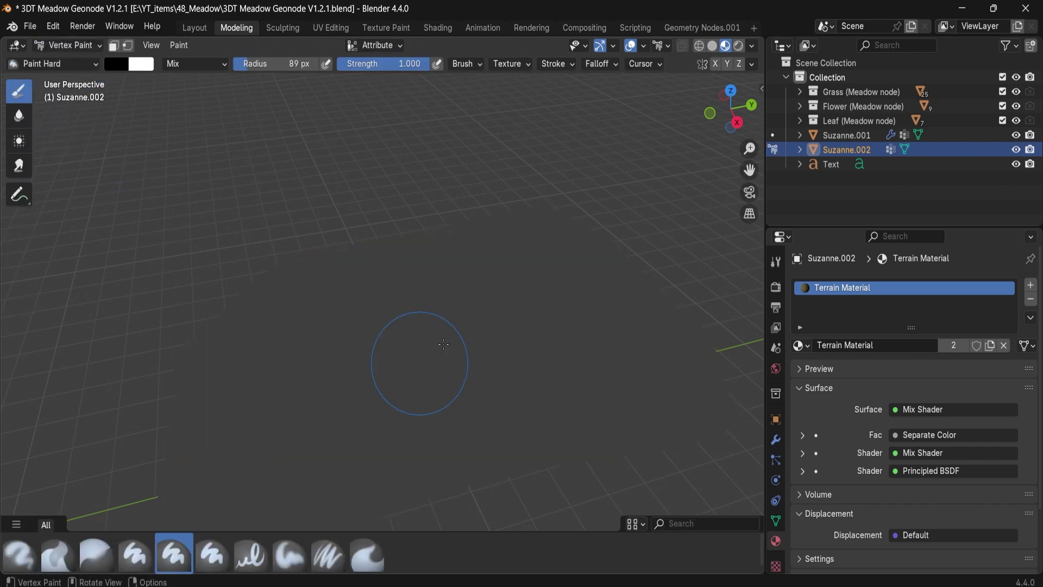
shift+middle_drag(432, 335, 399, 296)
scroll(399, 295, up, 1)
click(117, 66)
click(141, 210)
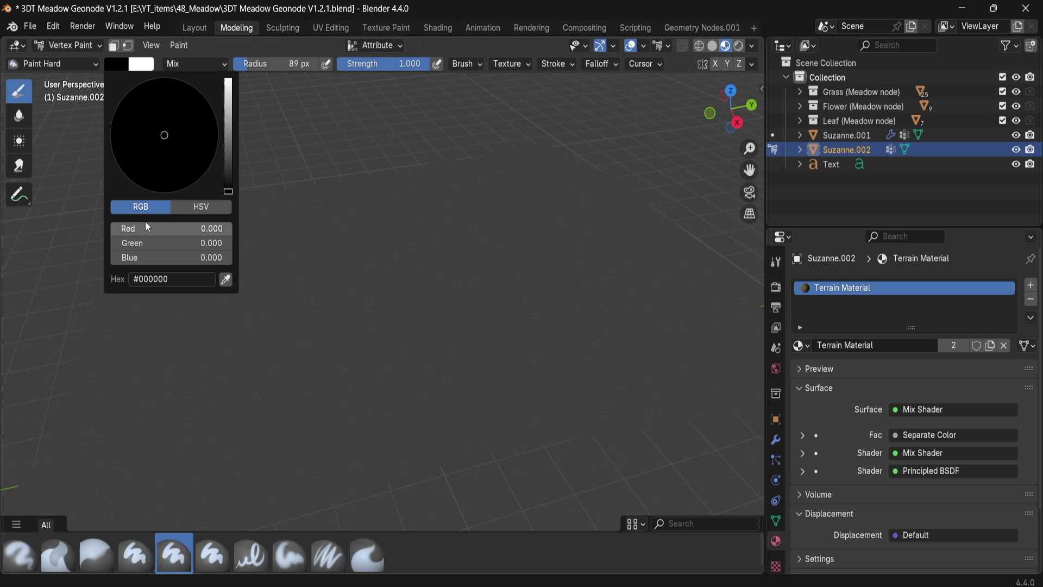
drag(130, 231, 232, 230)
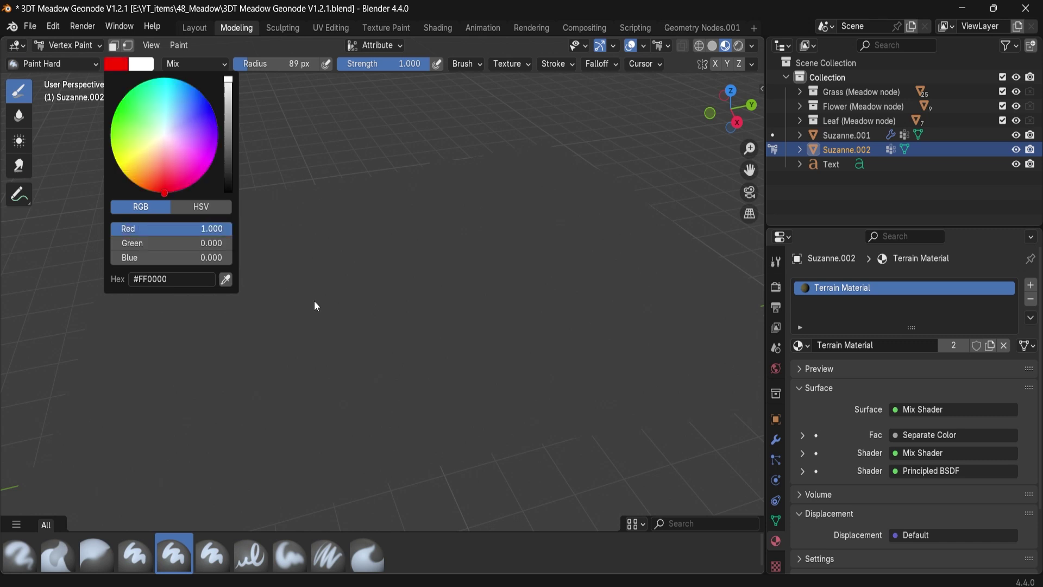
- Paint the whole terrain red at full strength, enlarging the brush radius to 247 px
mouse_move(330, 341)
mouse_down()
mouse_move(249, 327)
mouse_move(250, 388)
mouse_move(325, 341)
mouse_move(337, 319)
mouse_move(289, 295)
mouse_move(447, 268)
mouse_up()
scroll(326, 380, down, 4)
key(bracketright)
key(bracketright)
key(bracketright)
key(bracketright)
key(bracketright)
key(bracketright)
key(bracketright)
key(bracketright)
key(bracketright)
key(bracketright)
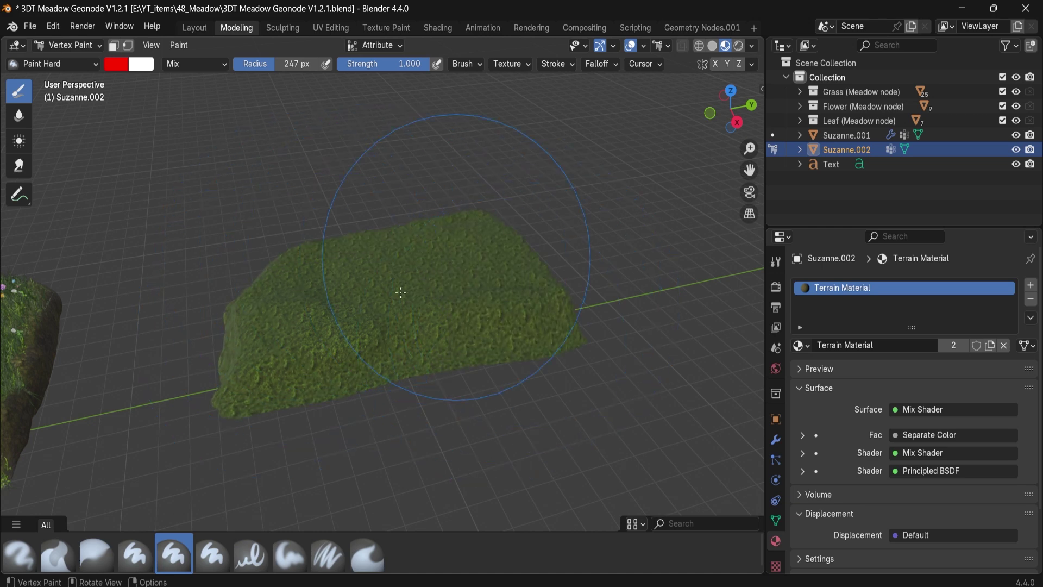
middle_drag(434, 179, 174, 261)
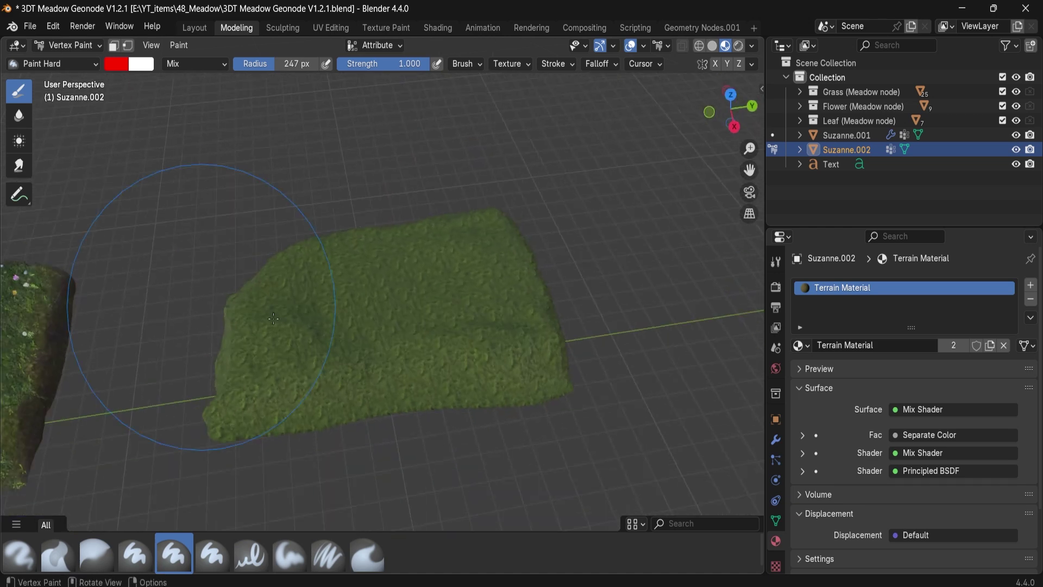
scroll(261, 321, up, 3)
middle_drag(312, 320, 326, 277)
- Set the brush colour to pure green (#00FF00) and its strength to 0.387
click(116, 63)
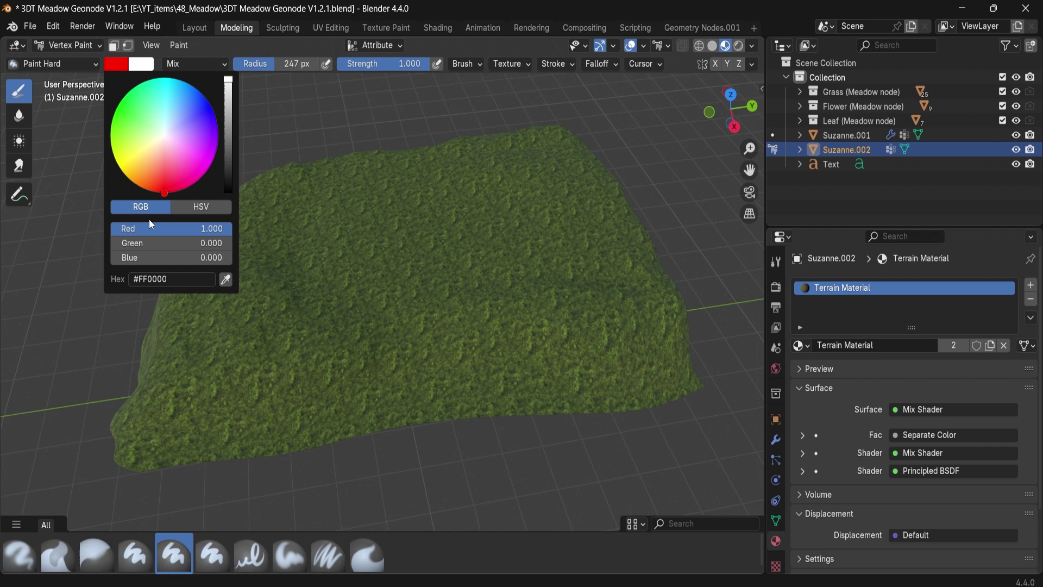
drag(227, 181, 228, 193)
drag(129, 239, 231, 242)
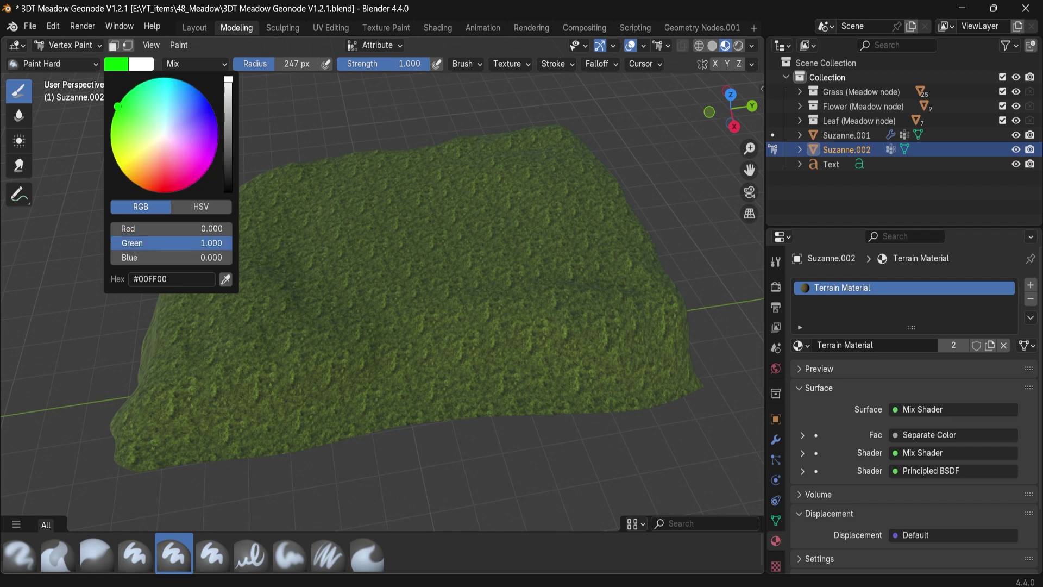
drag(388, 68, 331, 68)
- Reduce the brush radius to 66 px and paint green over the terrain's mound and front slope
key(bracketleft)
key(bracketleft)
key(bracketleft)
key(bracketleft)
key(bracketleft)
key(bracketleft)
key(bracketleft)
key(bracketleft)
key(bracketleft)
key(bracketleft)
key(bracketleft)
key(bracketleft)
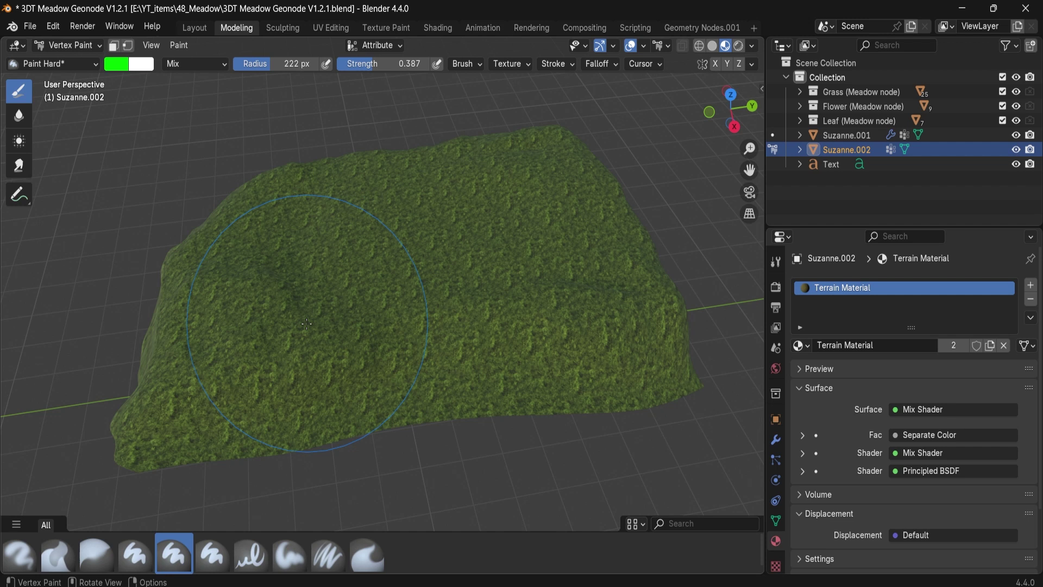
drag(258, 306, 229, 296)
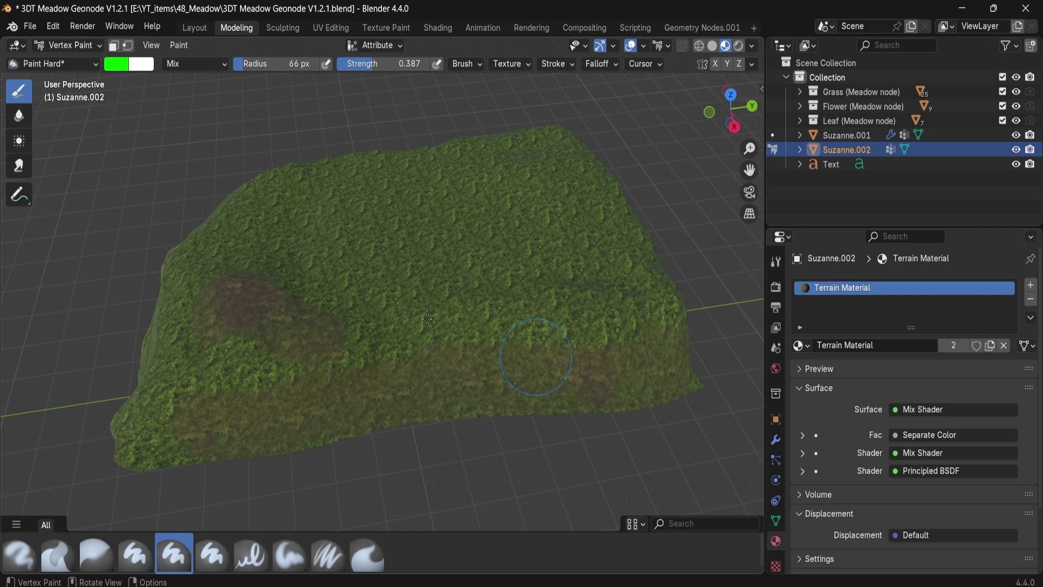
- Paint more green patches across the top of the terrain and around its mound
middle_drag(427, 318, 407, 298)
scroll(408, 288, up, 3)
scroll(407, 288, down, 4)
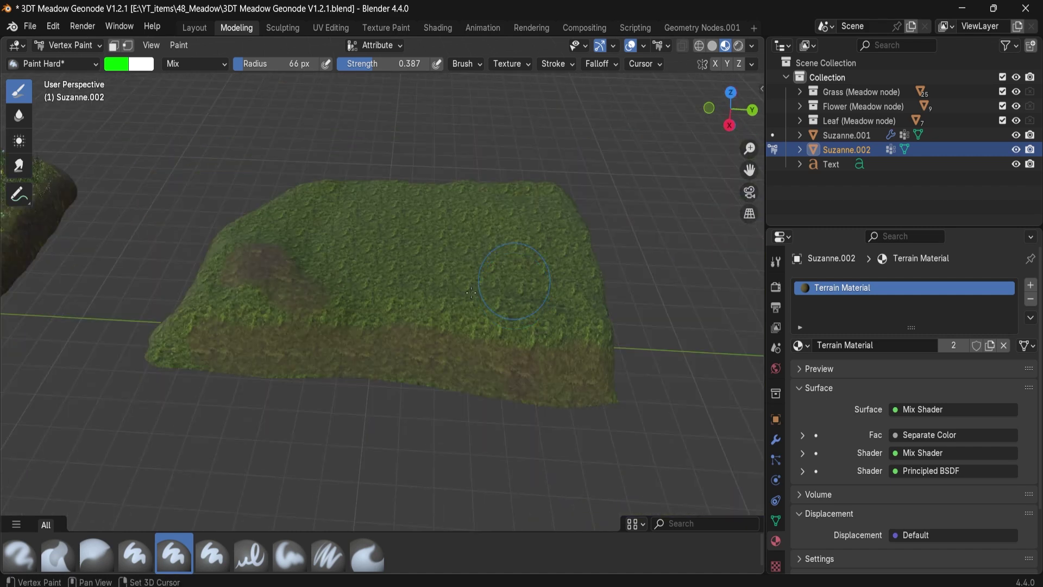
shift+middle_drag(471, 293, 522, 321)
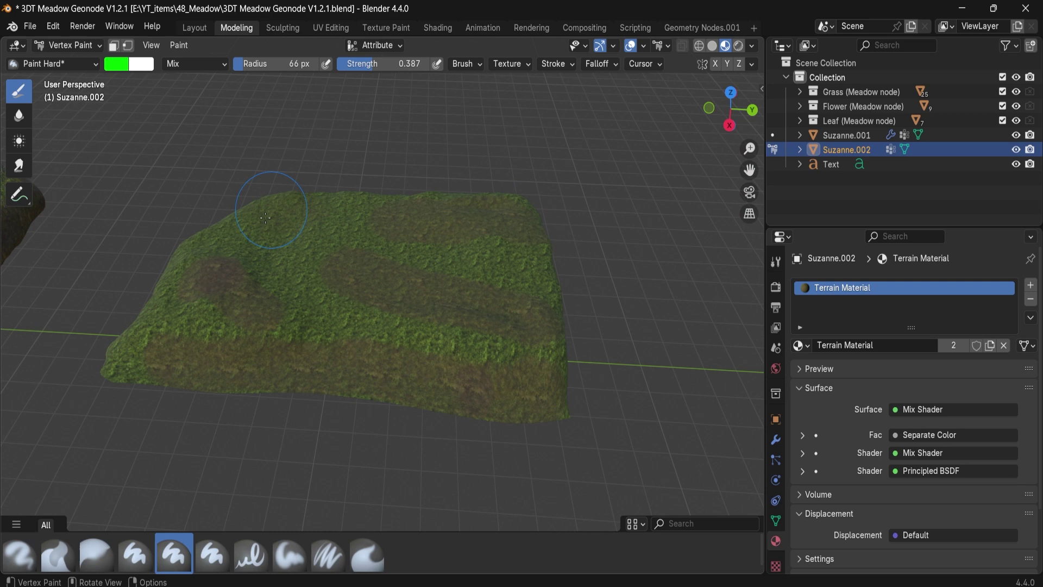
scroll(221, 321, up, 1)
shift+middle_drag(217, 318, 360, 326)
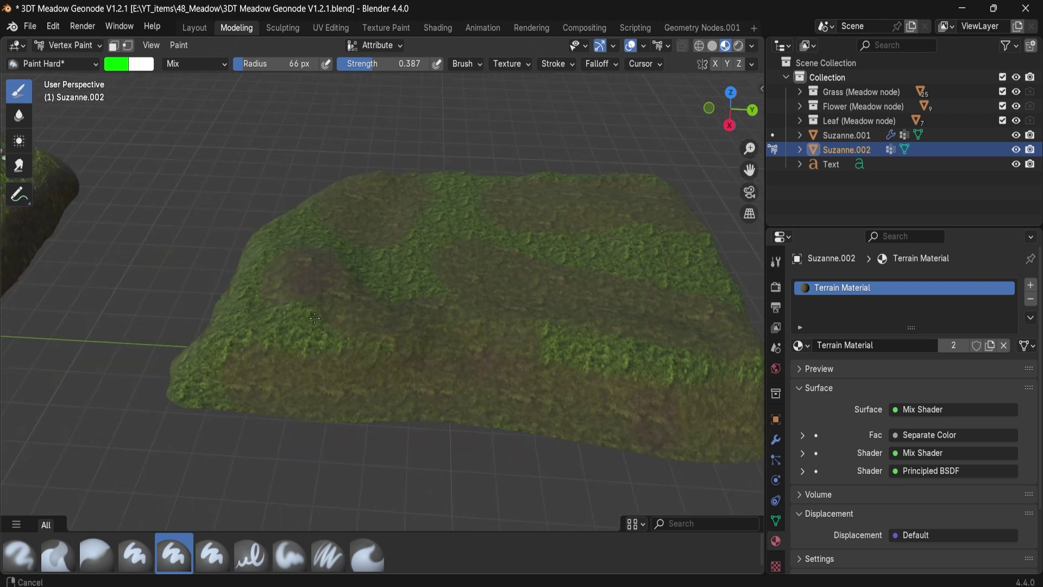
shift+middle_drag(412, 351, 254, 351)
- Set the brush colour to pure blue (#0000FF) and paint over grassy areas, enlarging the radius to 111 px
click(116, 64)
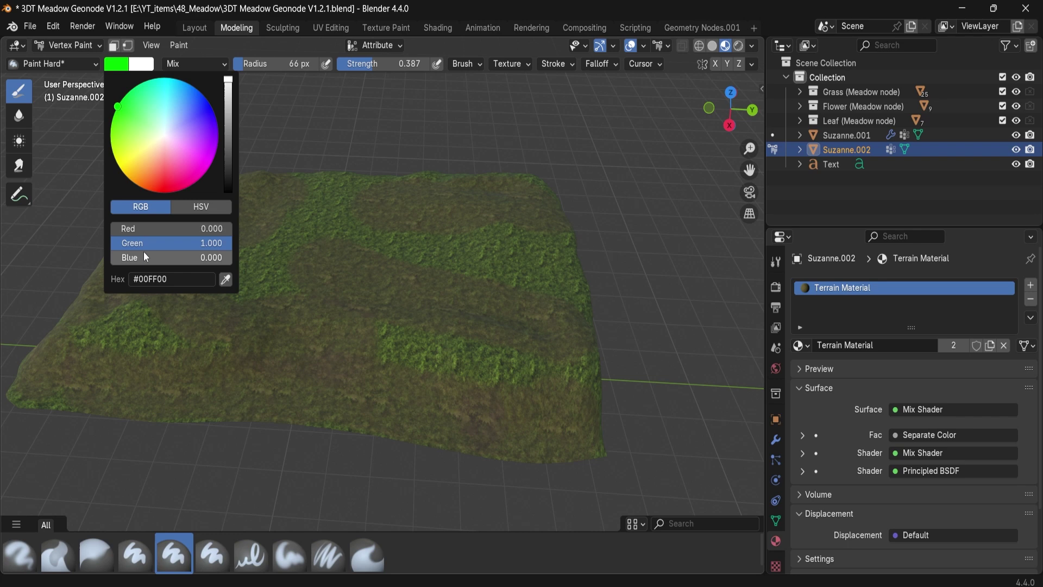
mouse_move(220, 243)
mouse_down()
mouse_move(113, 243)
mouse_move(231, 258)
mouse_up()
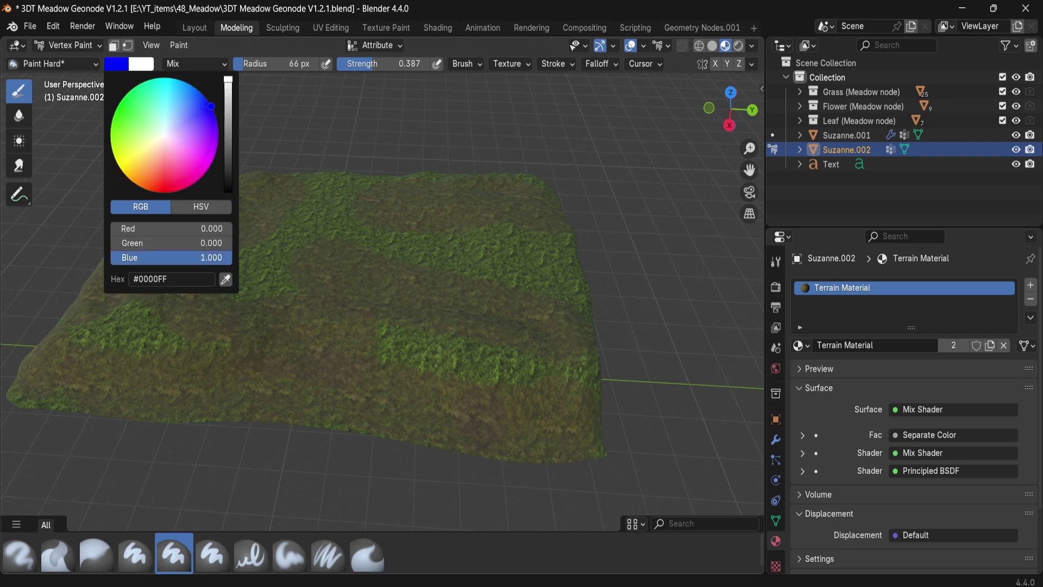
scroll(394, 335, up, 5)
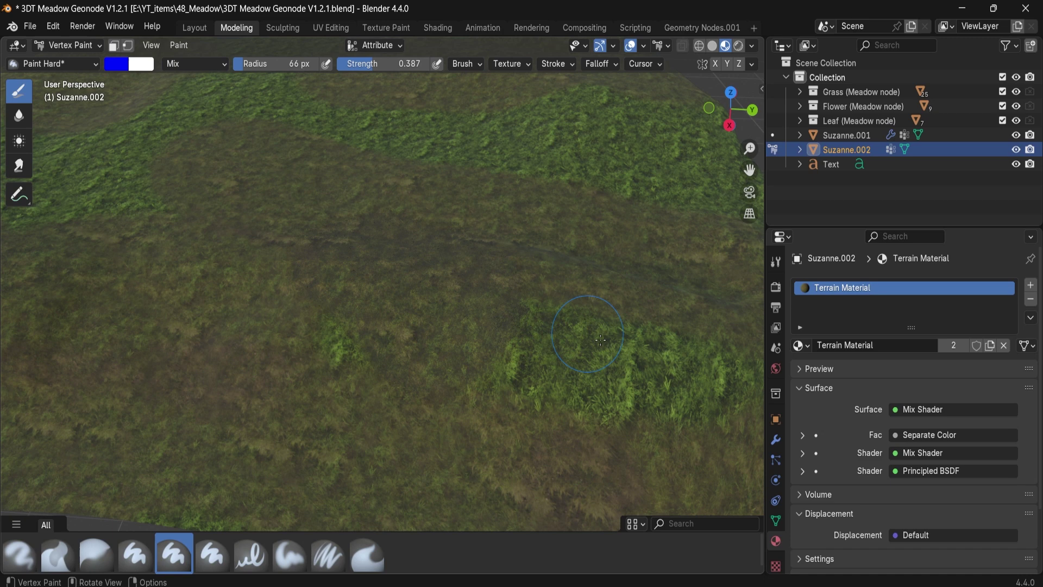
scroll(520, 333, down, 4)
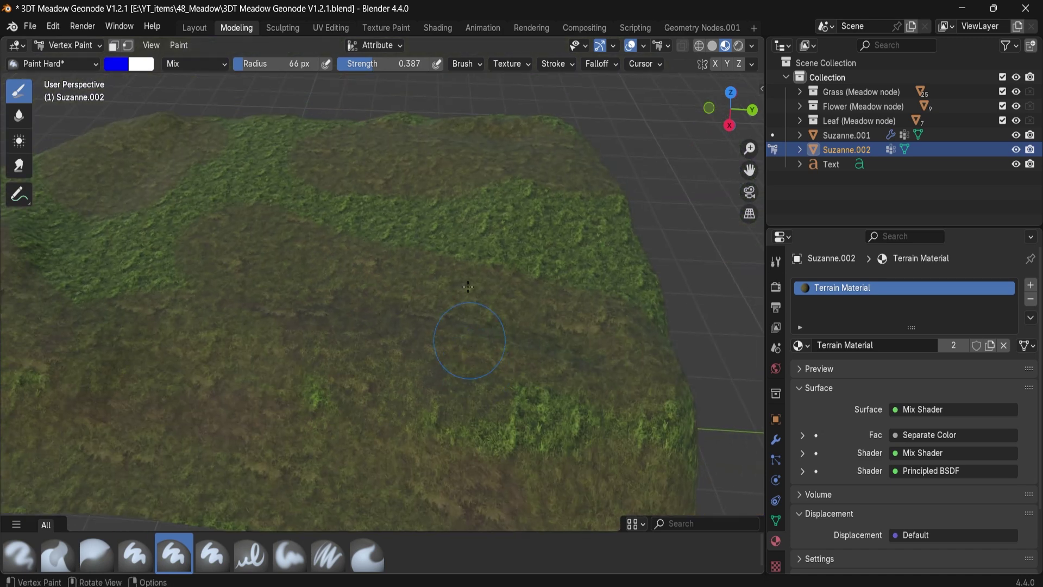
key(bracketright)
key(bracketright)
mouse_move(463, 252)
middle_down()
mouse_move(360, 250)
mouse_move(206, 294)
middle_up()
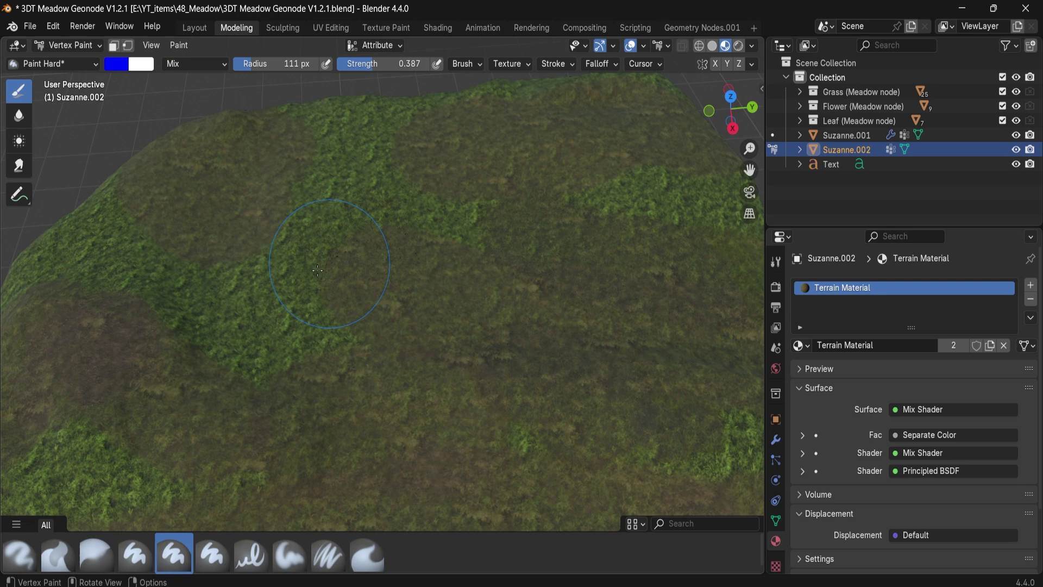
- Repaint most of the terrain red at strength 0.584 and return to Object Mode
scroll(205, 295, down, 5)
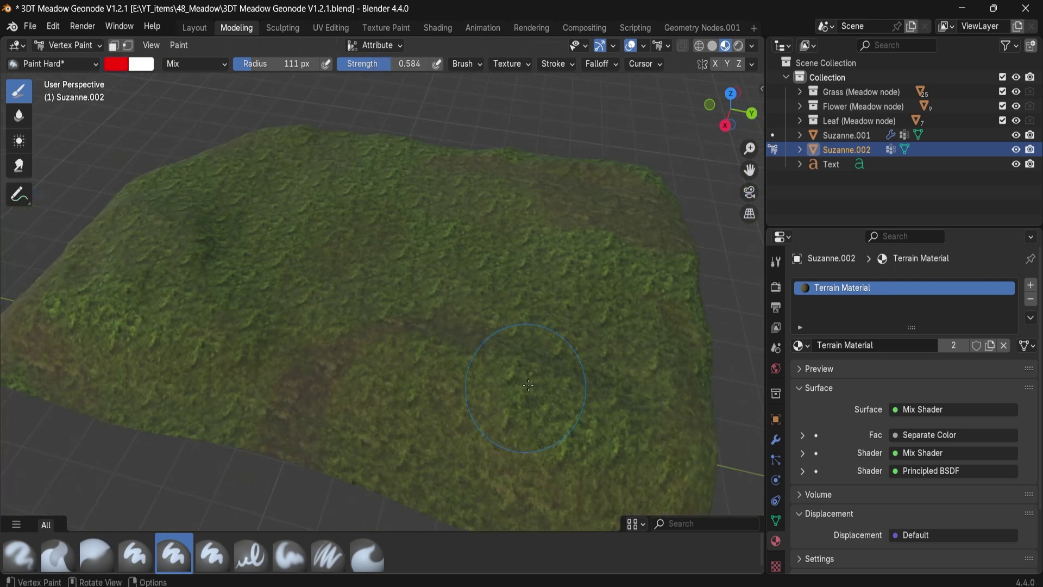
middle_drag(524, 384, 560, 384)
click(71, 46)
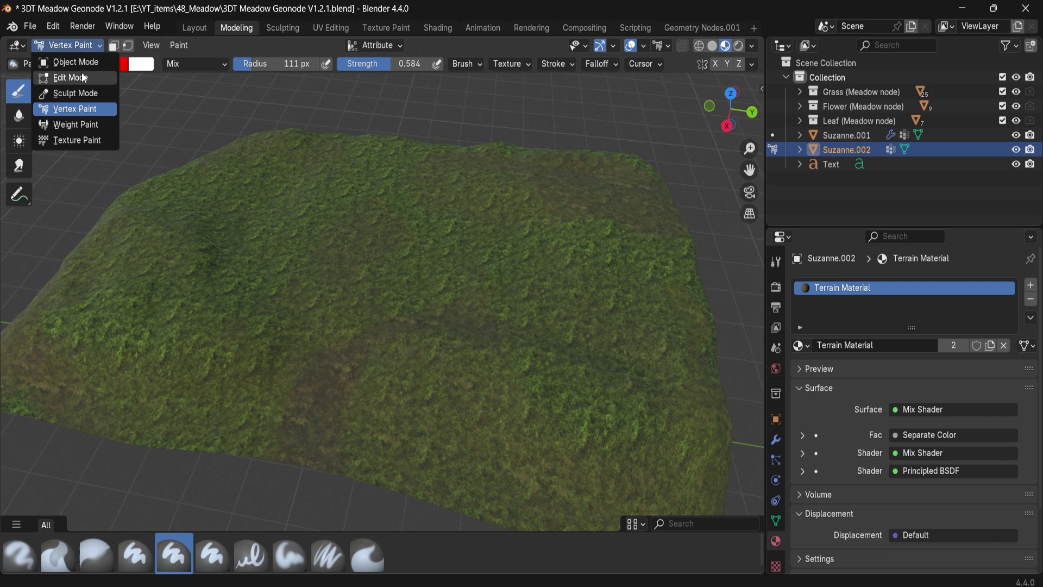
click(77, 62)
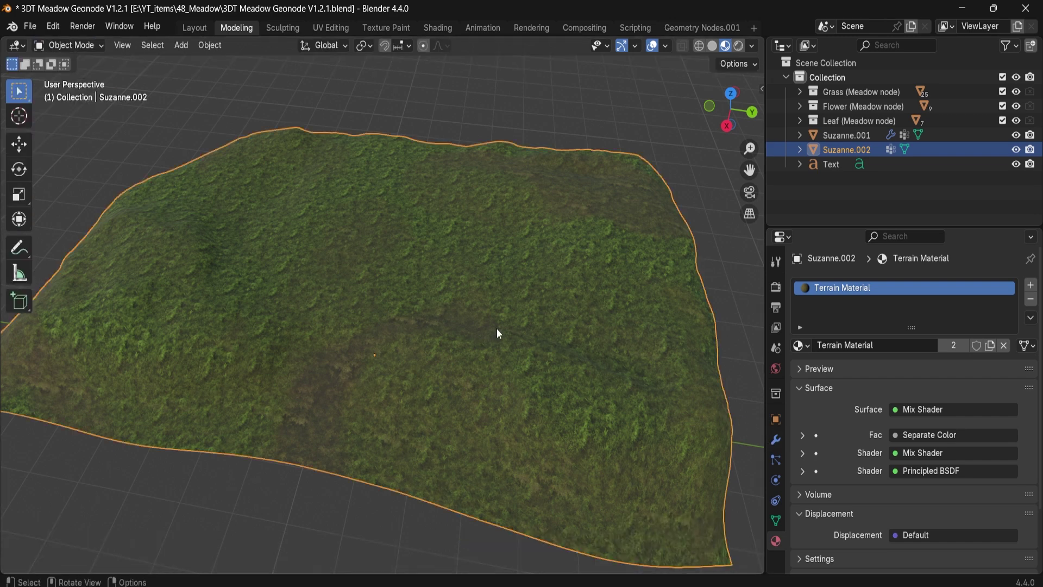
- Examine the modifiers of the finished meadow and of the painted terrain, and frame the painted terrain
click(776, 440)
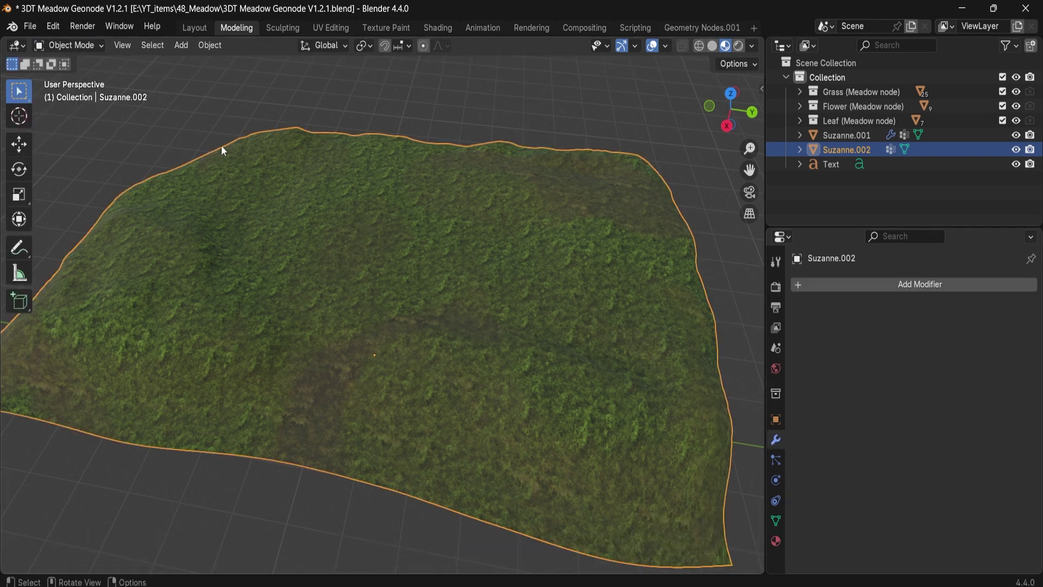
scroll(220, 145, down, 5)
middle_drag(220, 145, 195, 190)
click(181, 217)
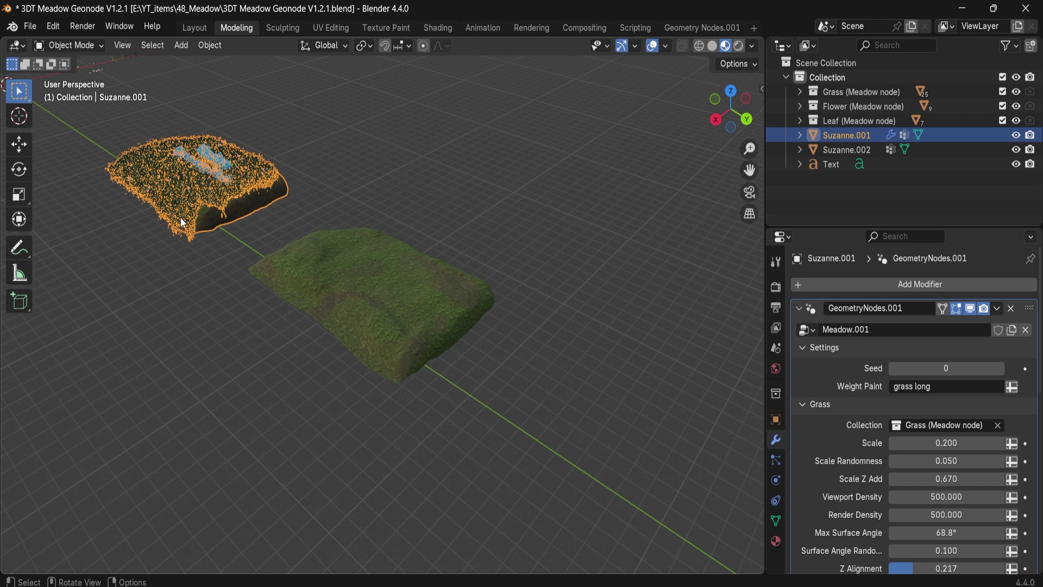
click(398, 330)
key(KP_Decimal)
scroll(506, 405, up, 5)
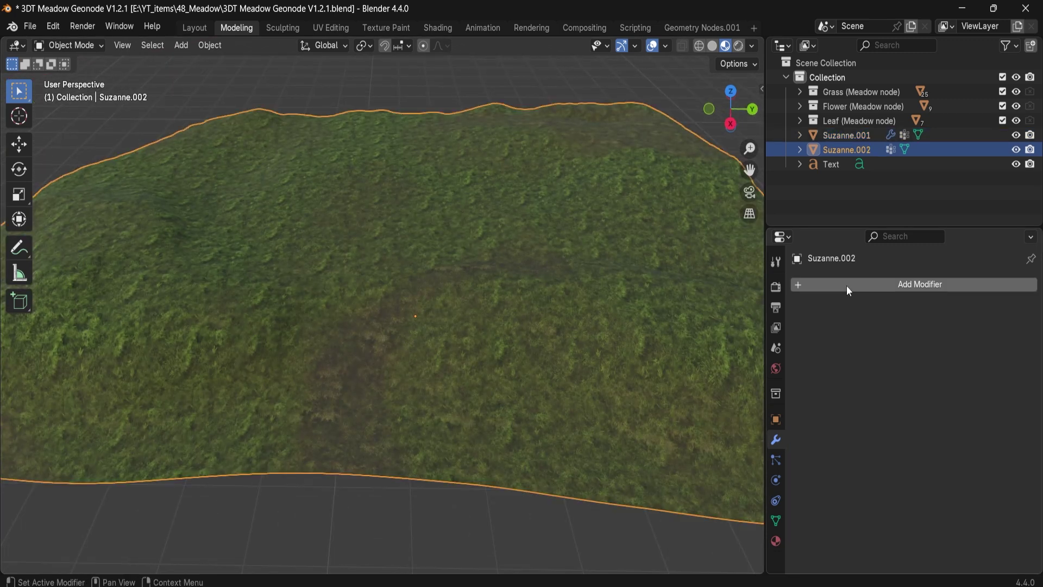
- Add a Geometry Nodes modifier using the Meadow.001 node group to the painted terrain, and deselect the terrain
click(849, 285)
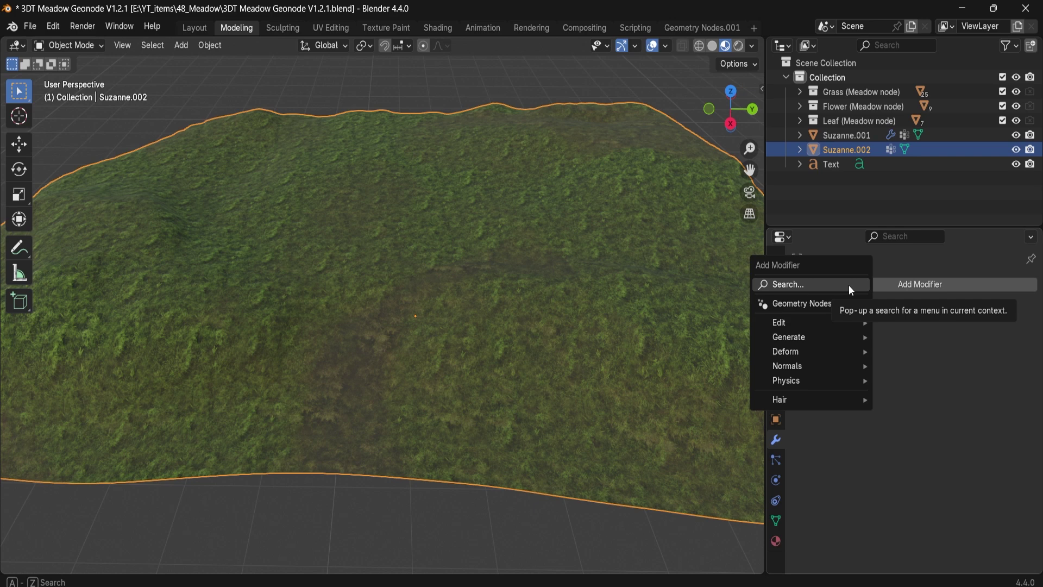
click(826, 302)
click(806, 330)
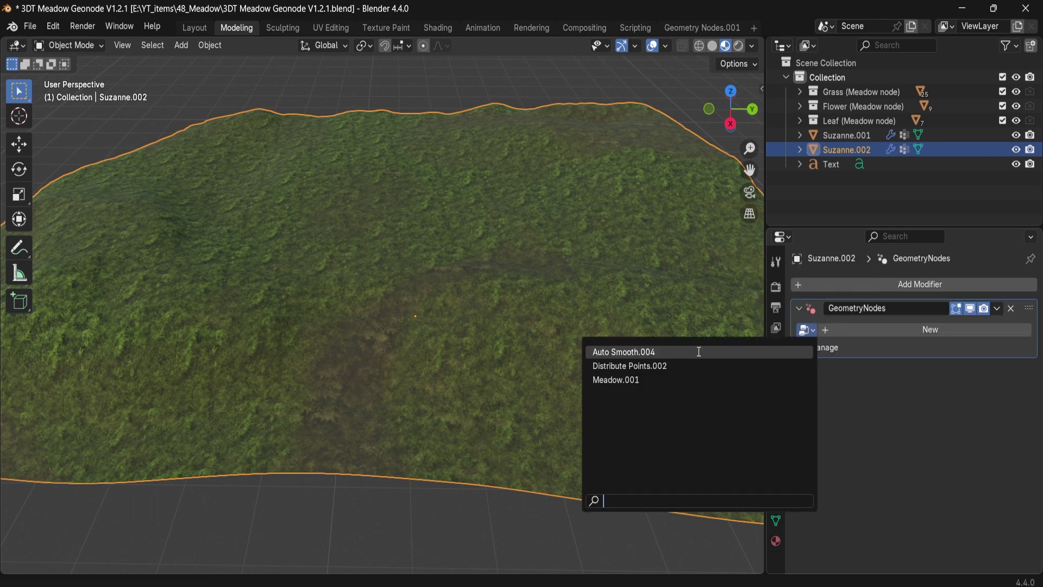
click(668, 375)
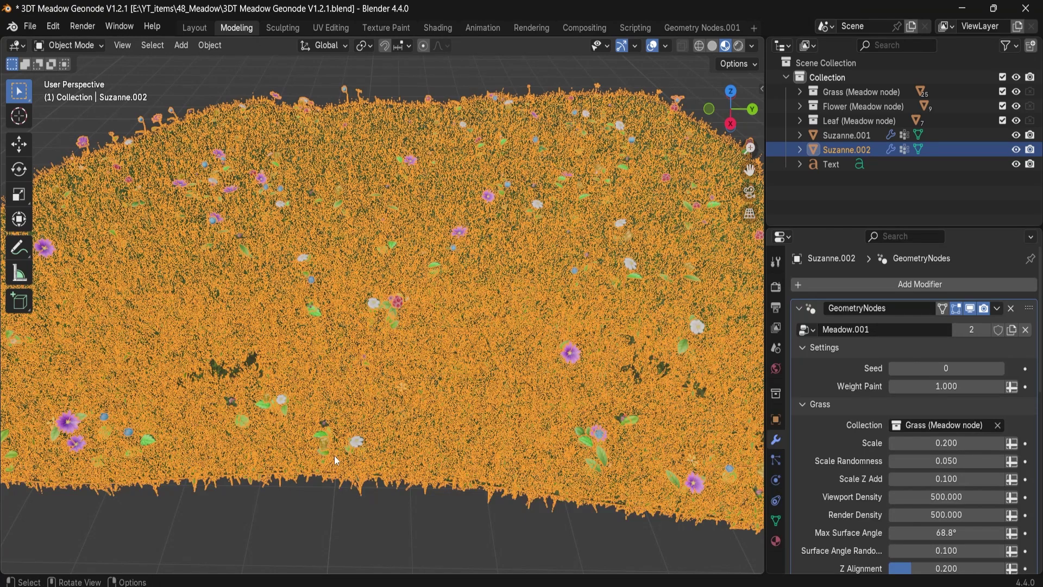
click(341, 504)
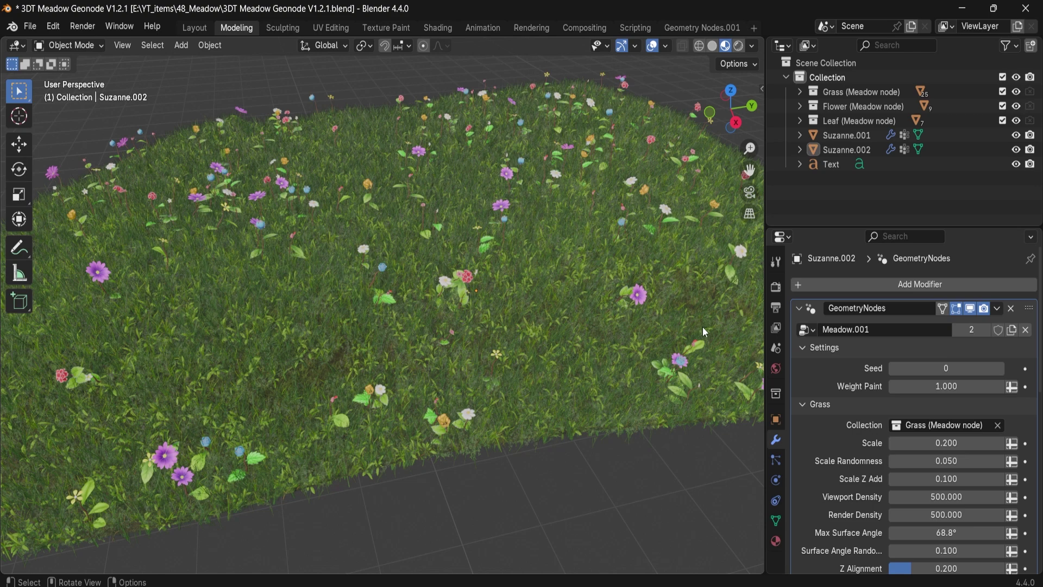
- Try seeds 1 and 2 for the meadow scatter and restore the seed to 0
click(999, 367)
click(1001, 369)
click(1002, 369)
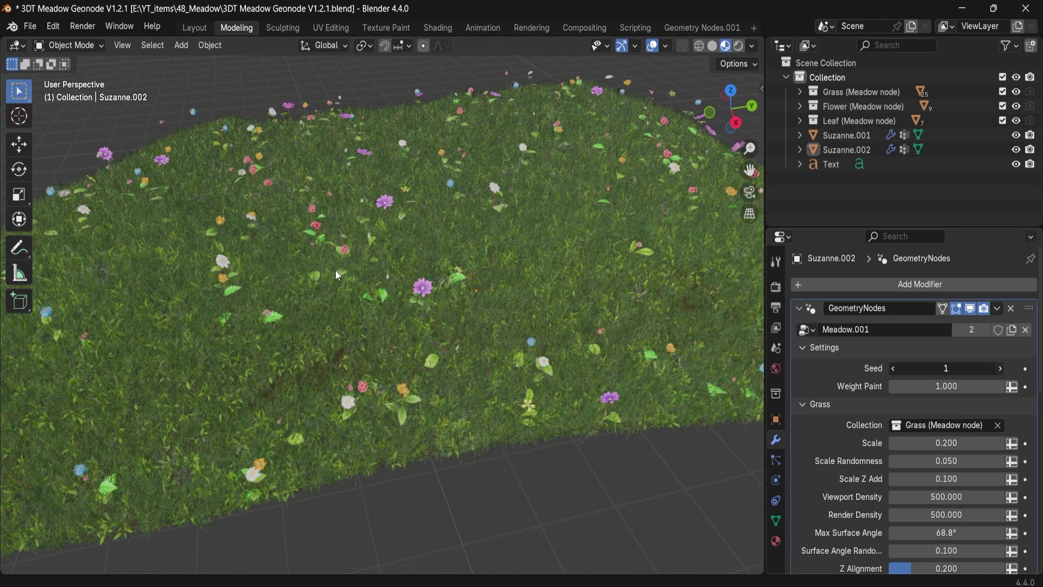
scroll(403, 334, up, 4)
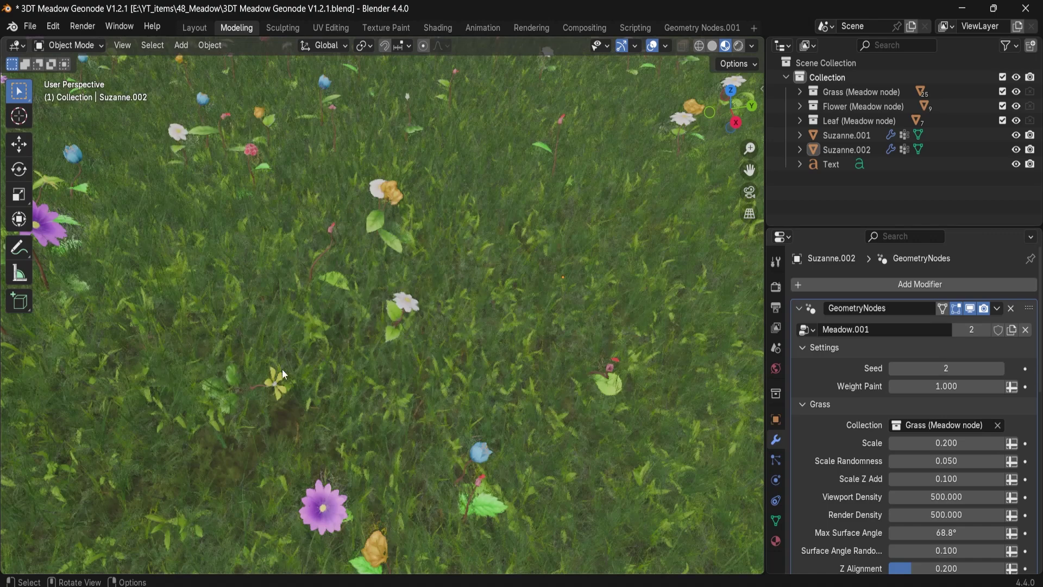
scroll(341, 380, down, 5)
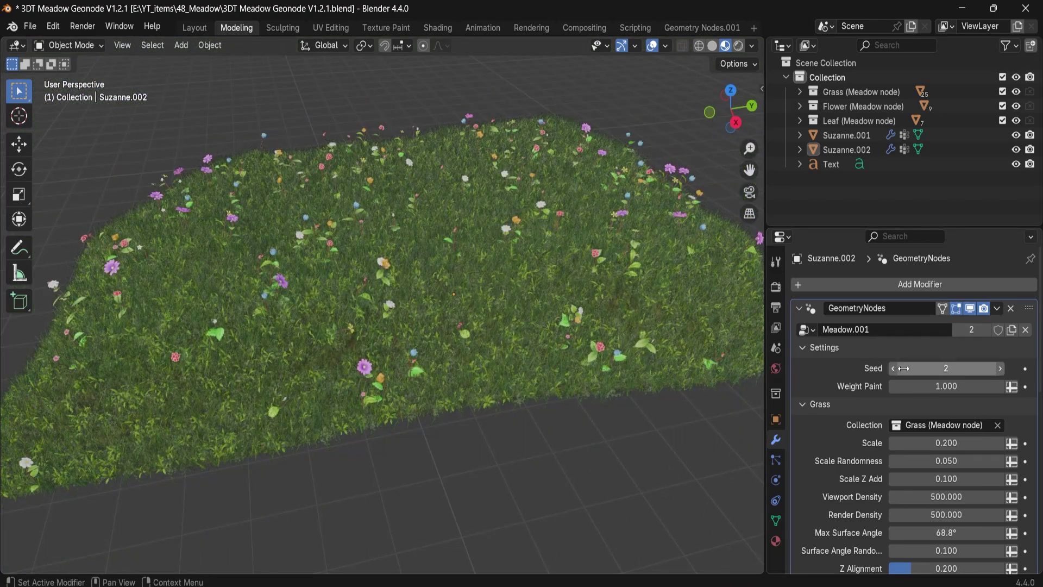
click(894, 368)
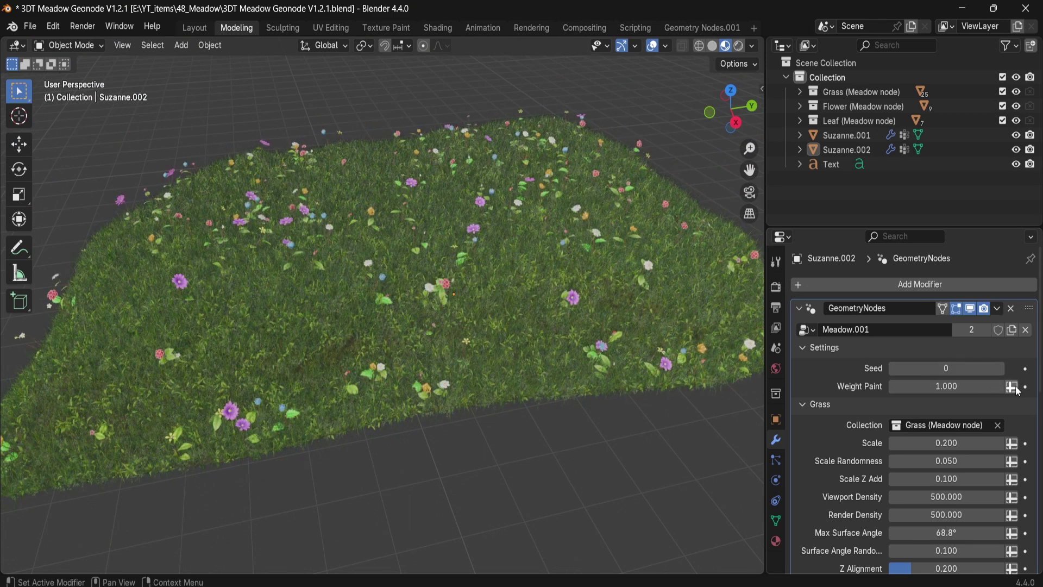
- Switch the Meadow modifier's Weight Paint input to attribute entry and put the terrain in Weight Paint mode
click(1014, 387)
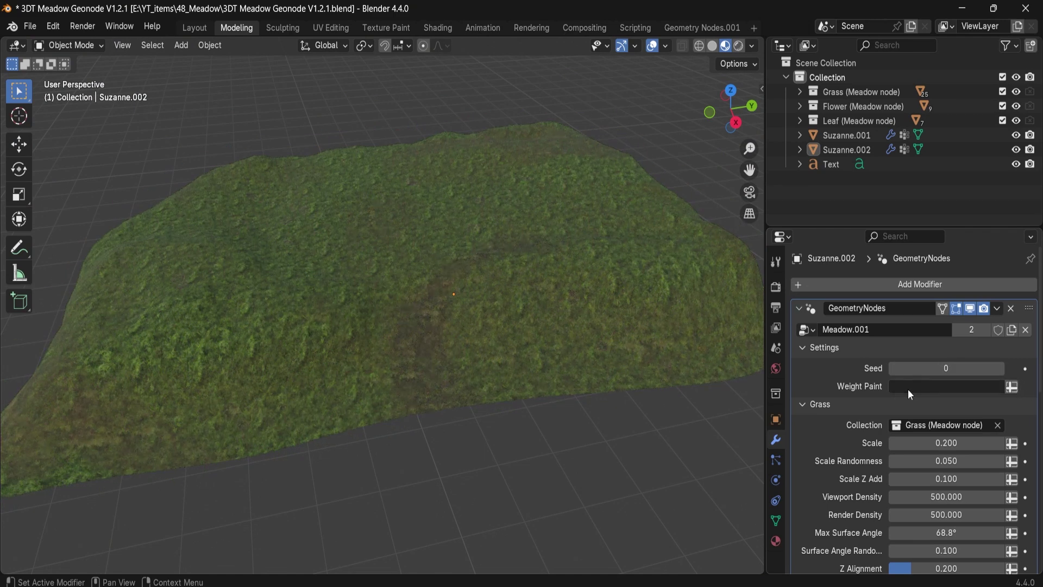
click(88, 48)
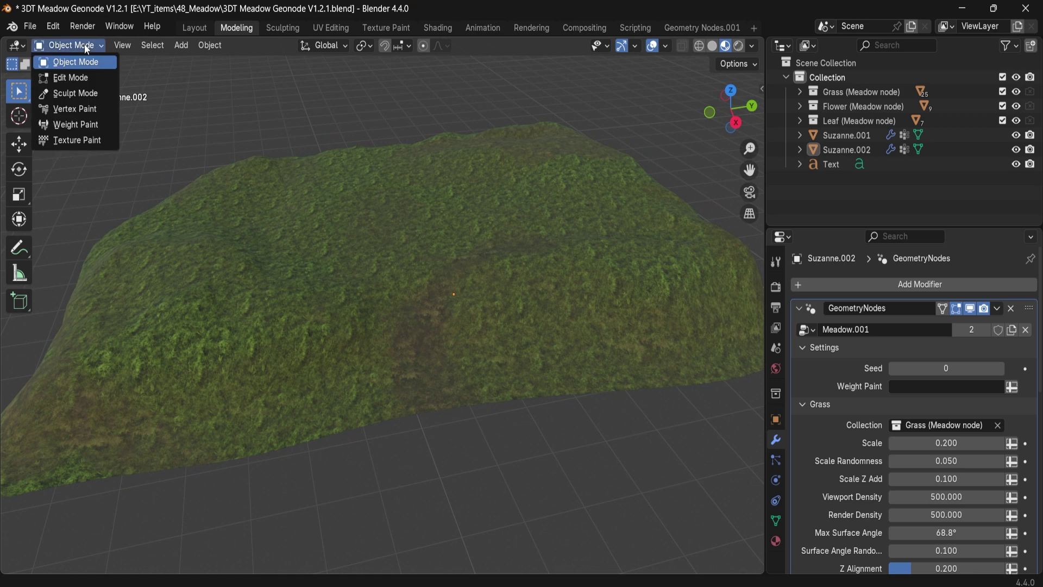
click(76, 125)
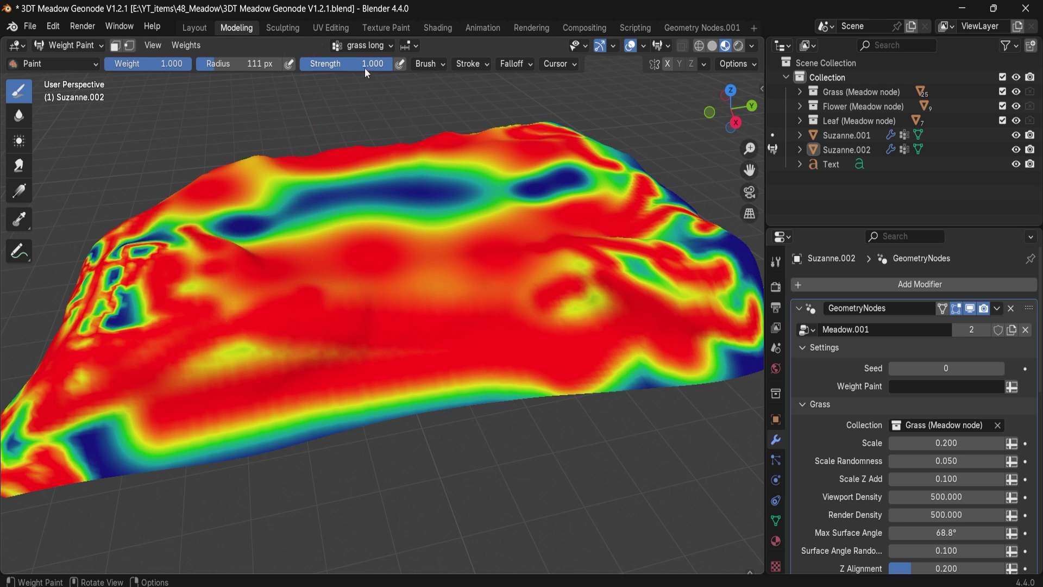
- Replace the terrain's two existing vertex groups with one named Grass and assign it as the modifier's Weight Paint attribute
click(359, 45)
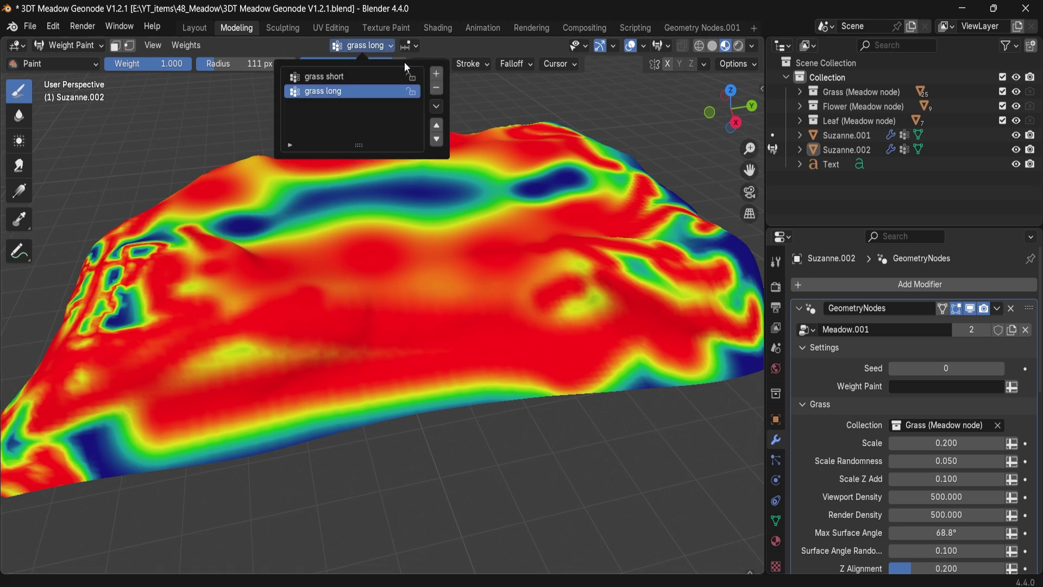
click(436, 88)
click(436, 87)
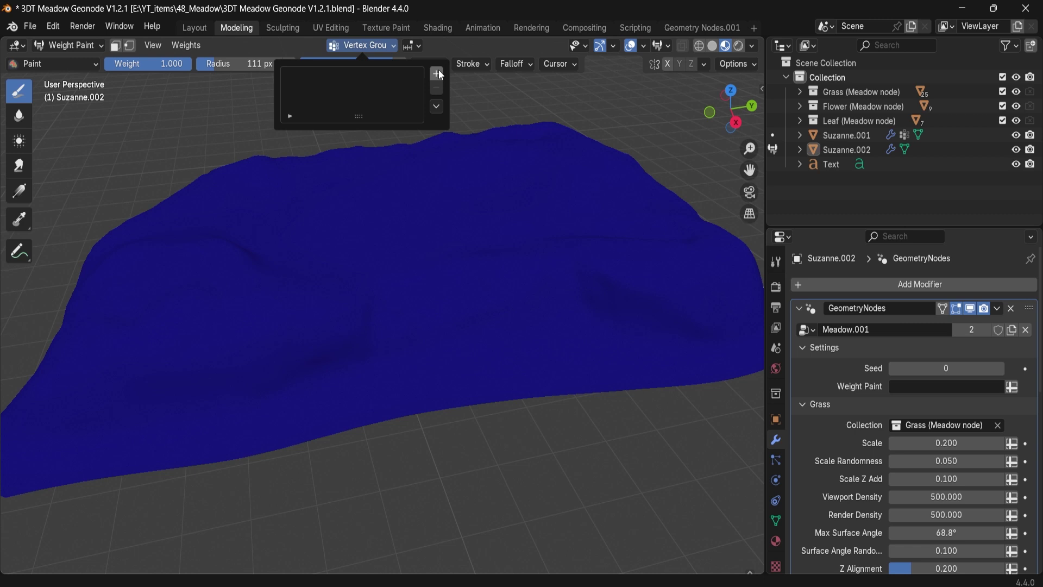
click(437, 74)
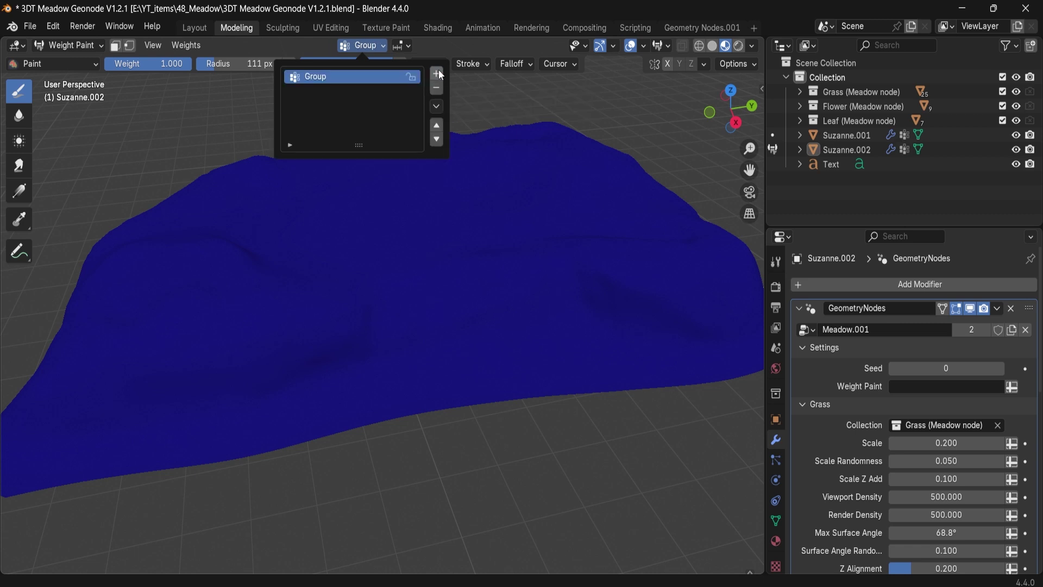
click(329, 78)
text(Grass)
key(Return)
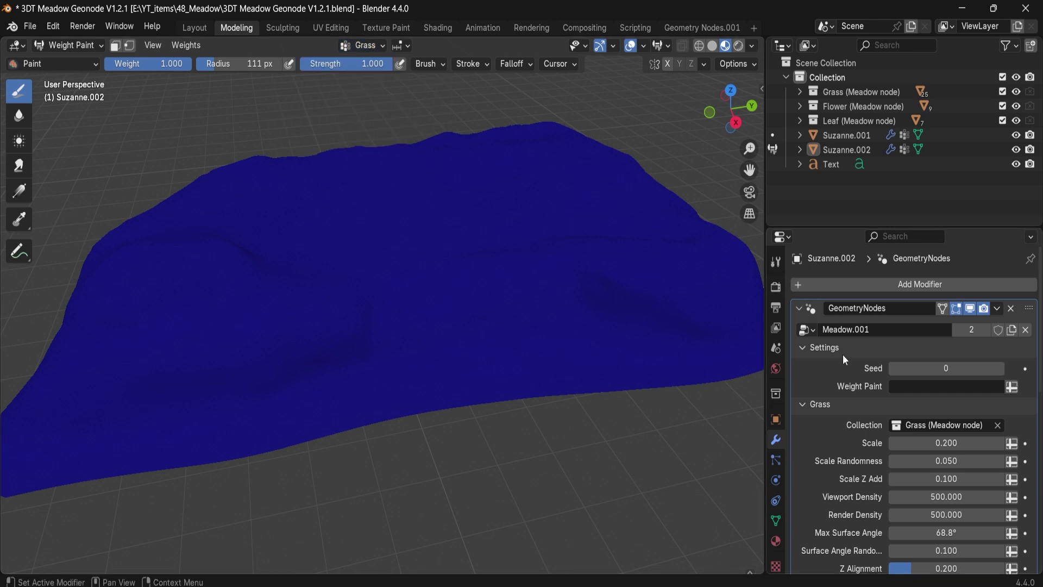
click(906, 389)
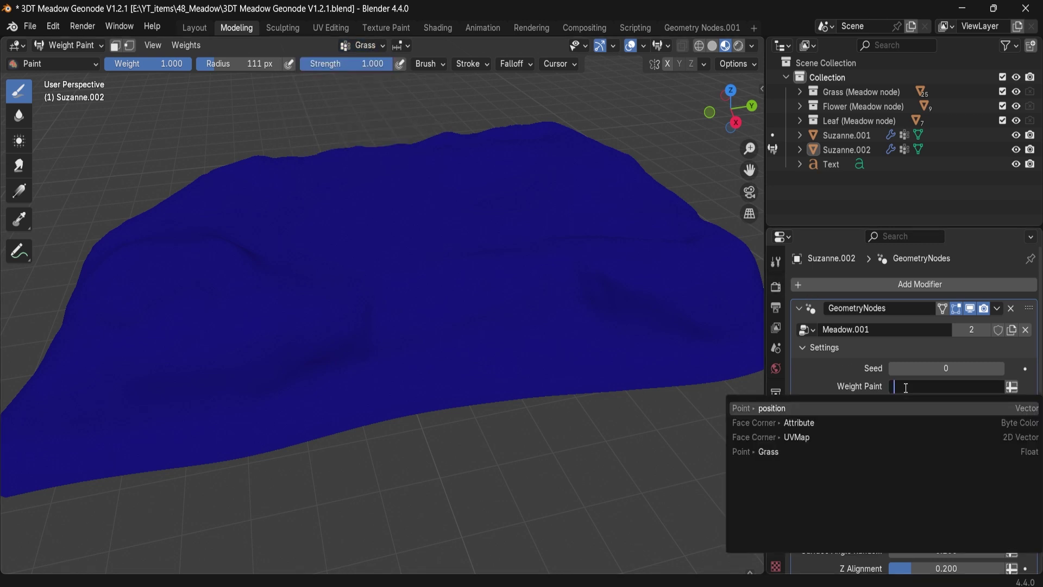
click(787, 453)
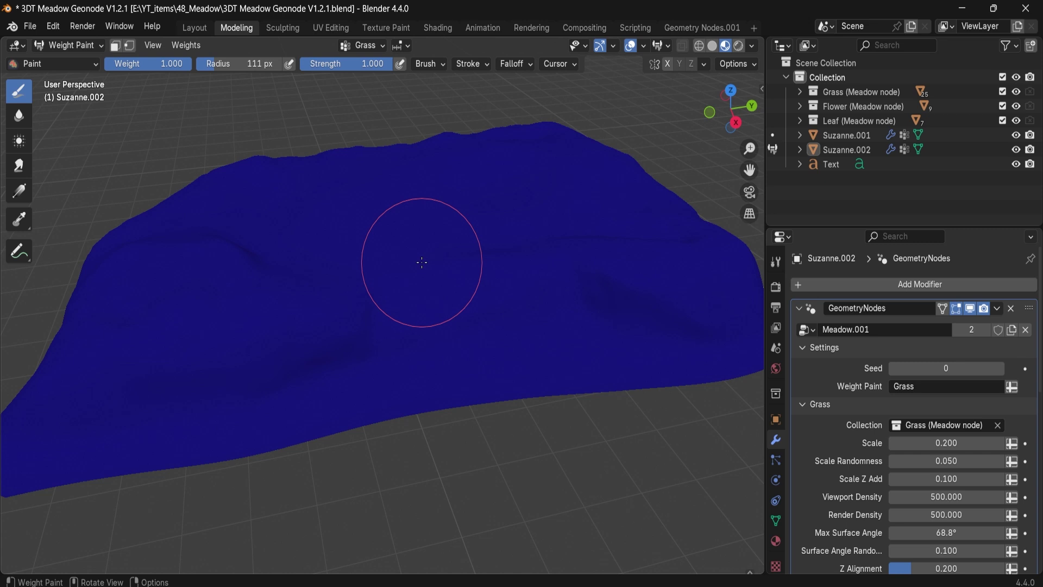
- Paint weight 1.000 at full strength over the terrain's top surface, enlarging the brush, and return to Object Mode
mouse_move(407, 263)
middle_down()
mouse_move(571, 306)
mouse_move(396, 354)
middle_up()
drag(361, 311, 250, 311)
mouse_move(247, 249)
mouse_down()
mouse_move(294, 220)
mouse_move(373, 218)
mouse_move(402, 231)
mouse_move(262, 284)
mouse_move(351, 197)
mouse_up()
key(bracketright)
key(bracketright)
key(bracketright)
key(bracketright)
mouse_move(203, 292)
mouse_down()
mouse_move(438, 105)
mouse_move(548, 128)
mouse_move(594, 175)
mouse_move(449, 226)
mouse_move(601, 221)
mouse_move(617, 244)
mouse_move(444, 282)
mouse_move(348, 348)
mouse_move(321, 130)
mouse_move(255, 185)
mouse_move(207, 273)
mouse_up()
click(82, 46)
click(91, 62)
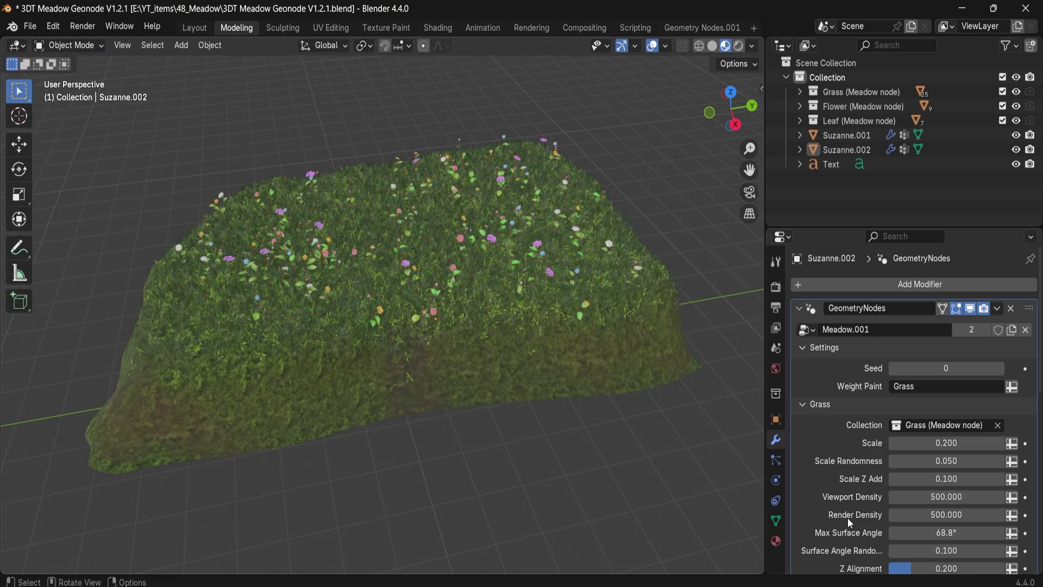
- Examine the grass and flowers on the weight-painted terrain and along its unpainted edge, and bring the finished meadow into view
scroll(486, 345, up, 8)
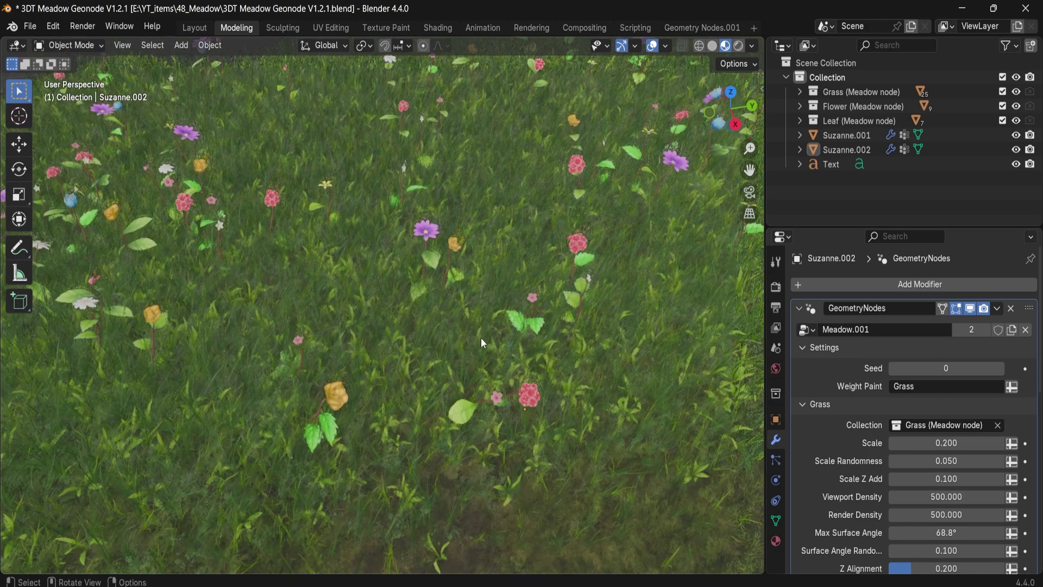
scroll(481, 337, down, 6)
middle_drag(455, 321, 438, 298)
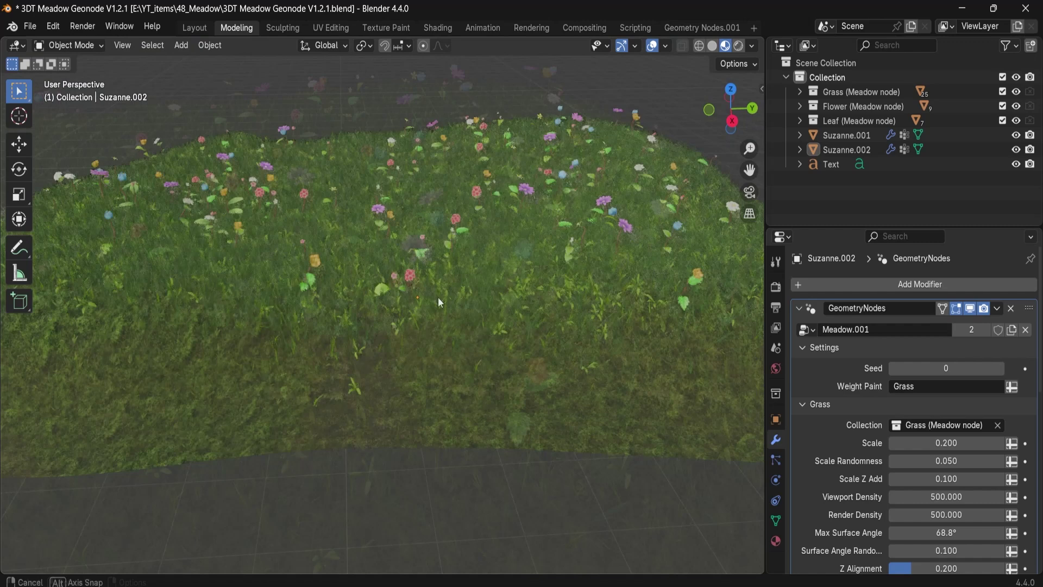
scroll(393, 321, up, 4)
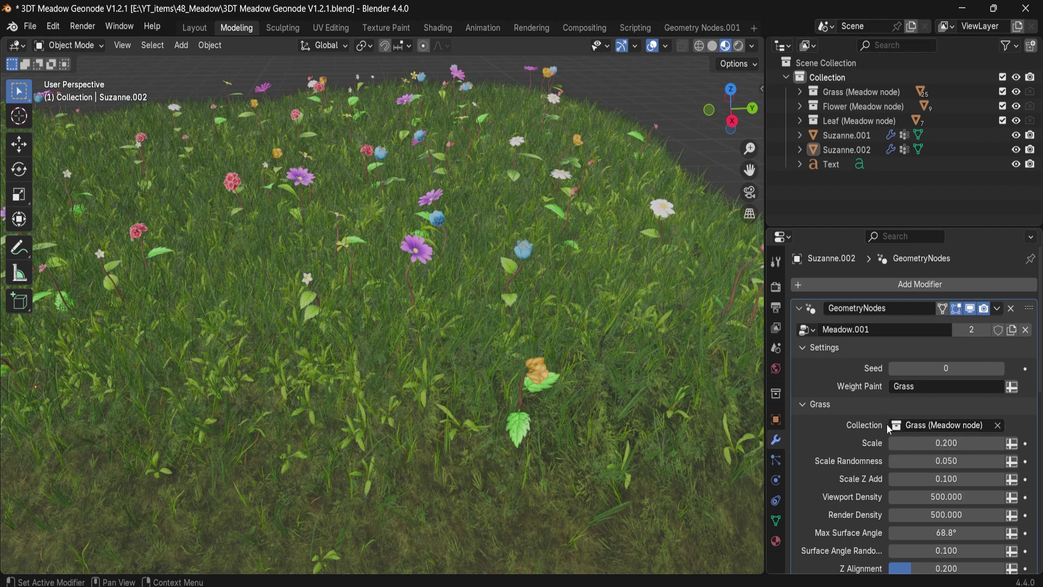
scroll(398, 288, down, 9)
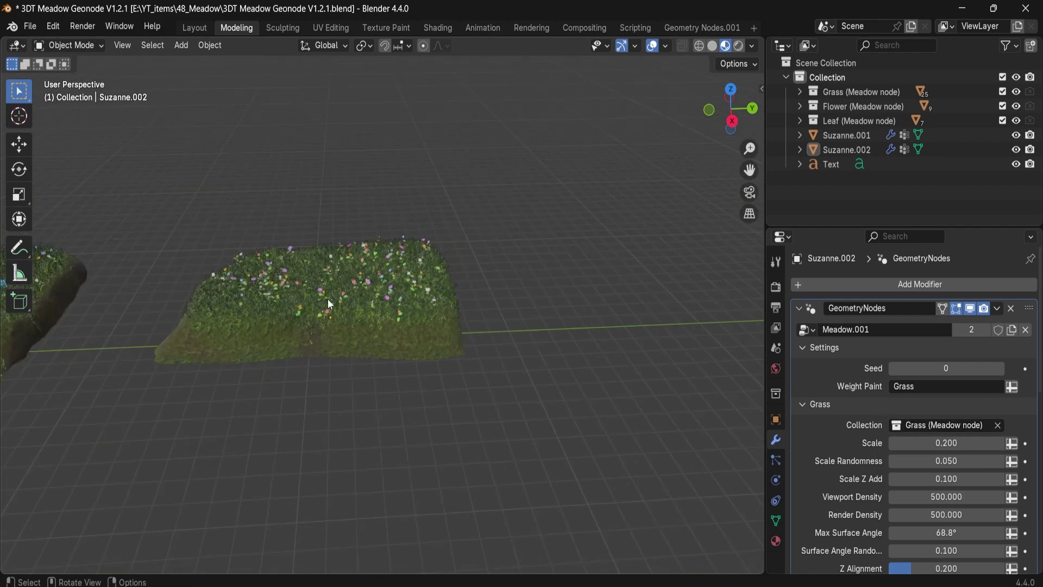
shift+middle_drag(328, 299, 622, 312)
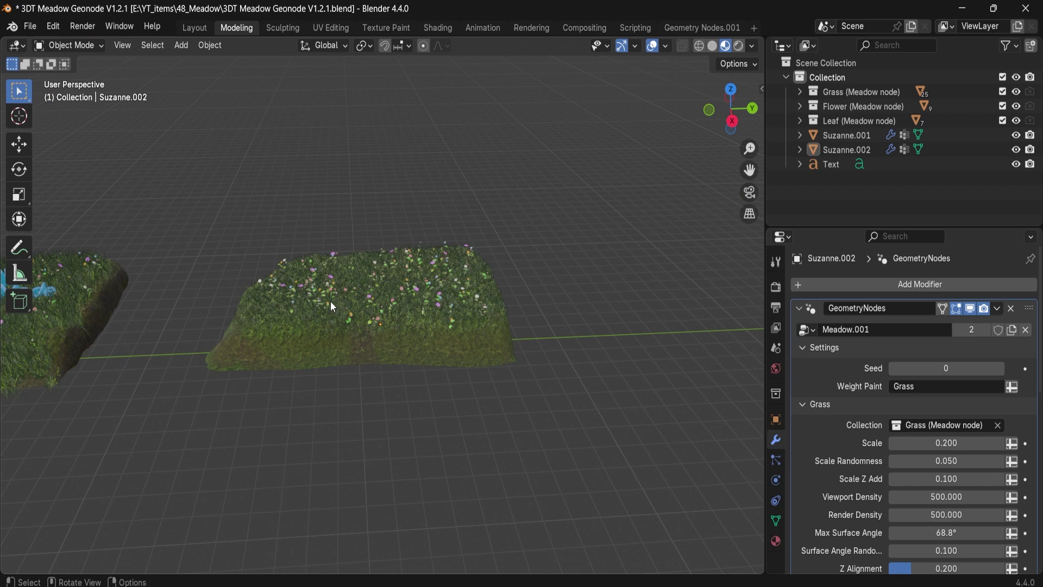
shift+middle_drag(331, 301, 767, 324)
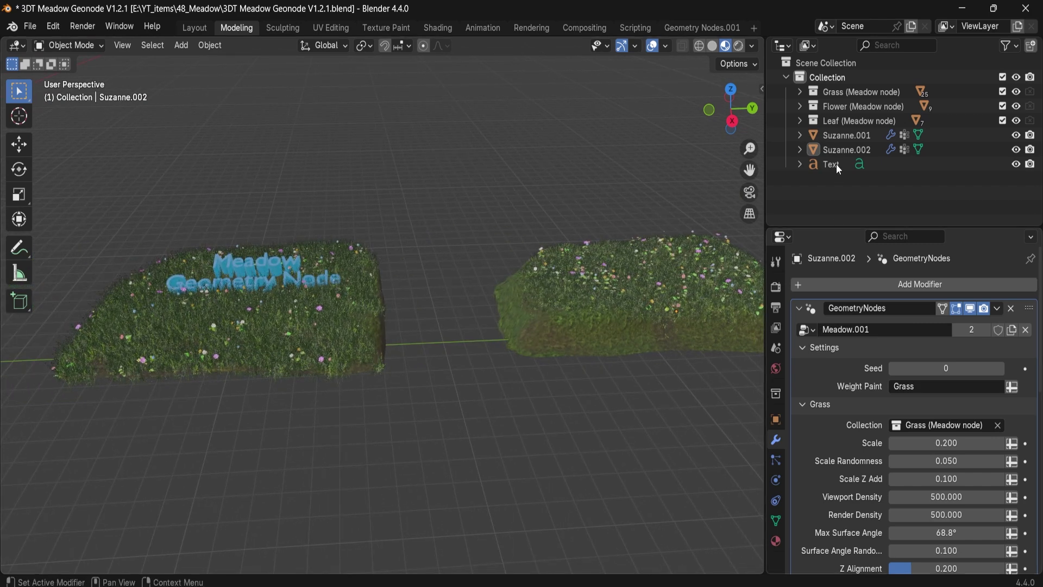
- Expand the Grass (Meadow node) collection, frame Grass 5.002 and examine the neighbouring source plants, including Grass 5.003 and Plant 3.001
click(801, 92)
click(847, 109)
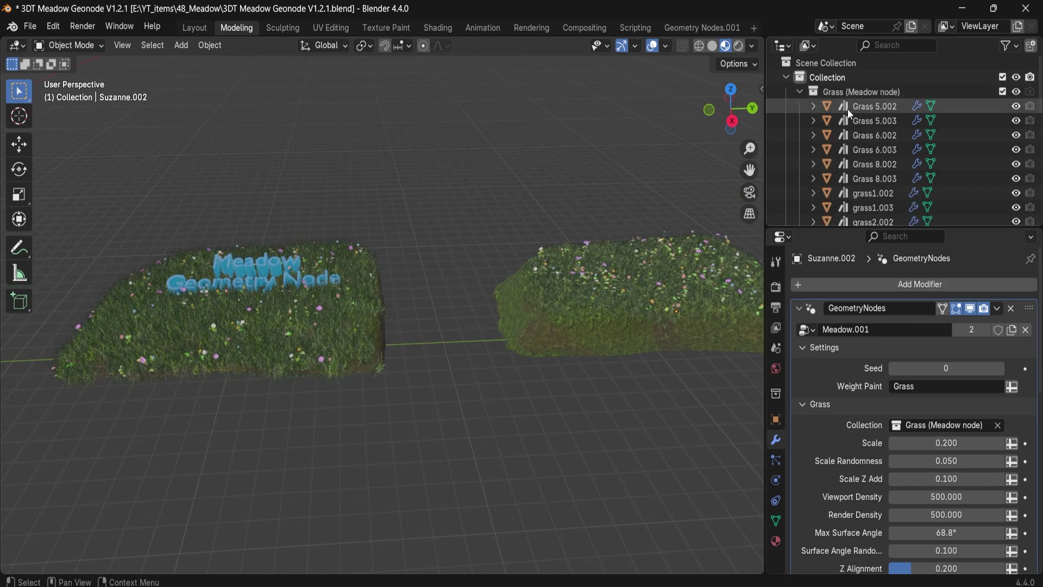
key(KP_Decimal)
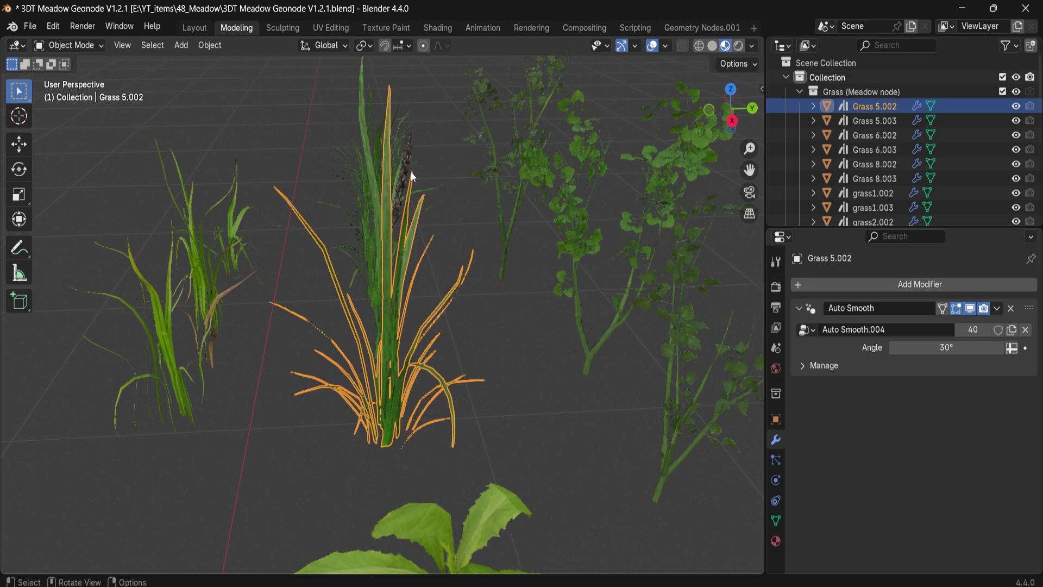
middle_drag(357, 355, 475, 354)
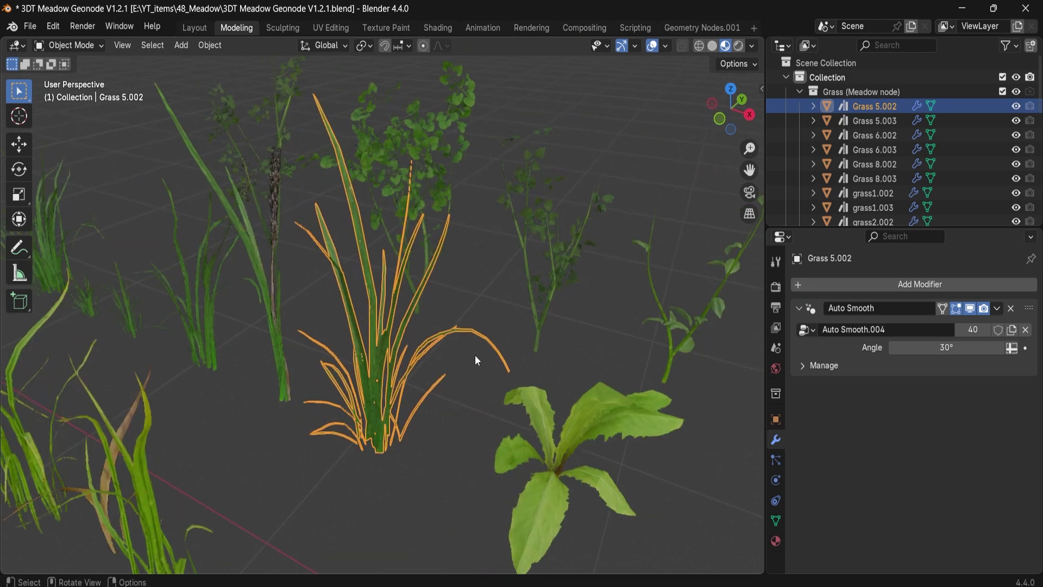
scroll(475, 355, down, 1)
click(505, 429)
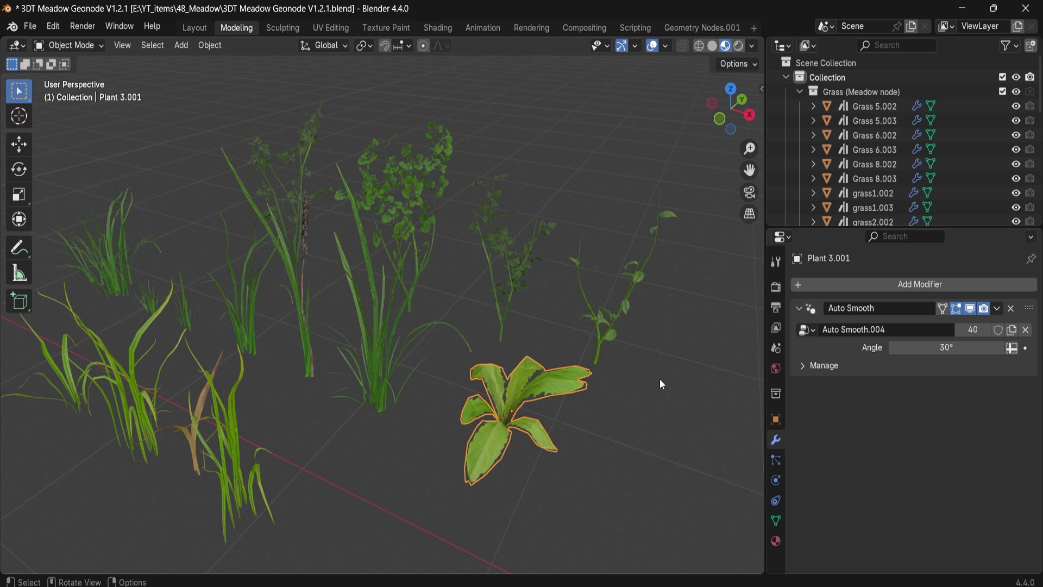
click(462, 406)
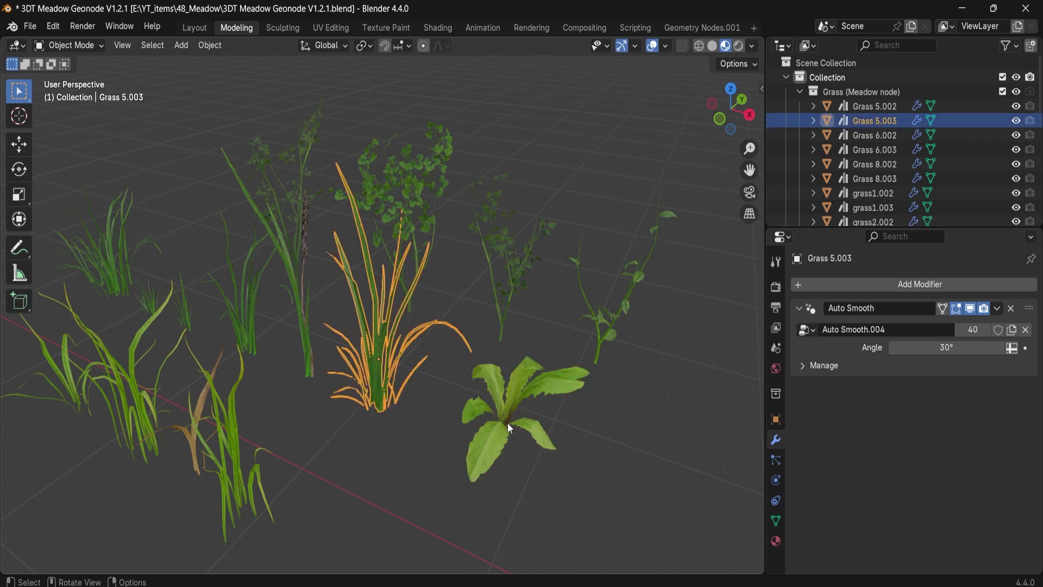
click(511, 424)
shift+middle_drag(546, 425, 467, 366)
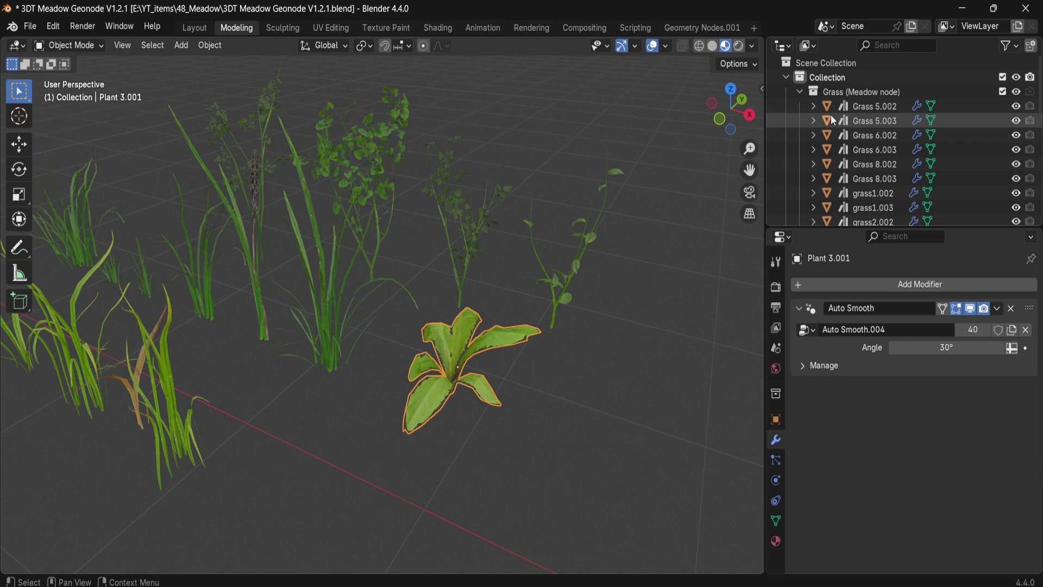
- Return to the weight-painted terrain, select it to show its Meadow settings, and collapse the Grass (Meadow node) collection
scroll(510, 204, down, 12)
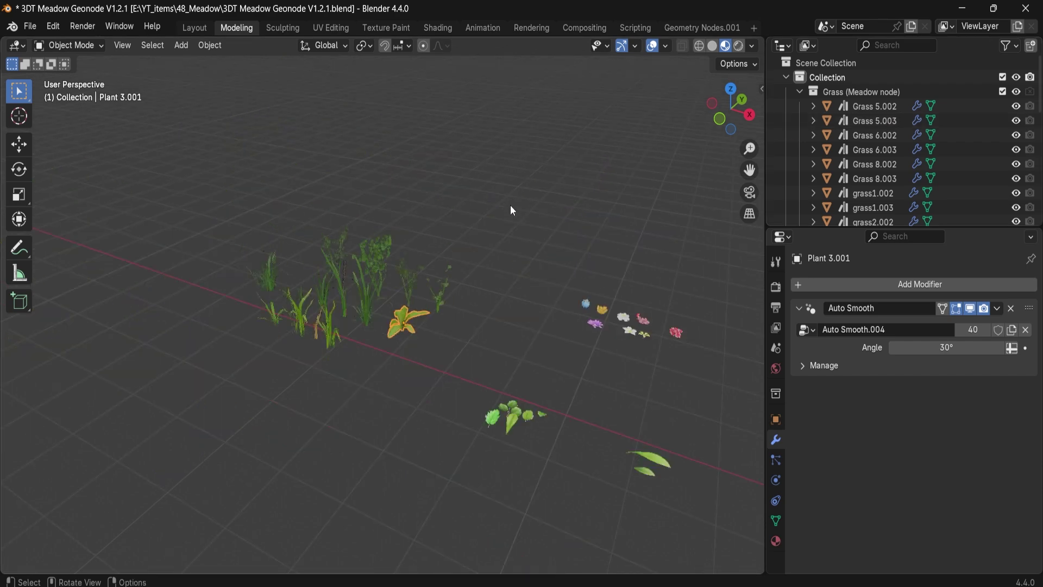
middle_drag(478, 229, 402, 237)
scroll(484, 328, down, 3)
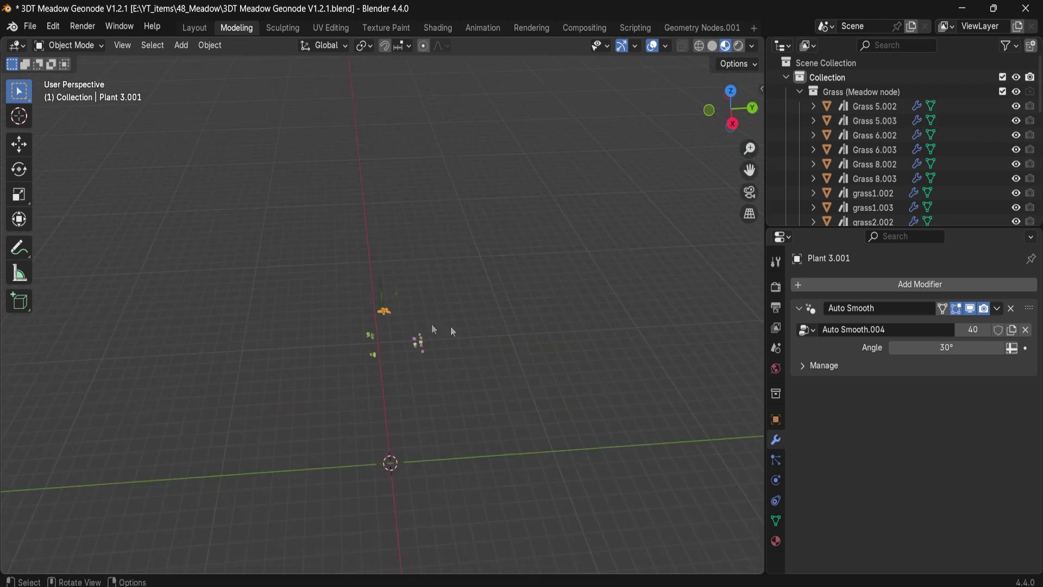
shift+middle_drag(744, 321, 454, 309)
shift+middle_drag(609, 352, 417, 370)
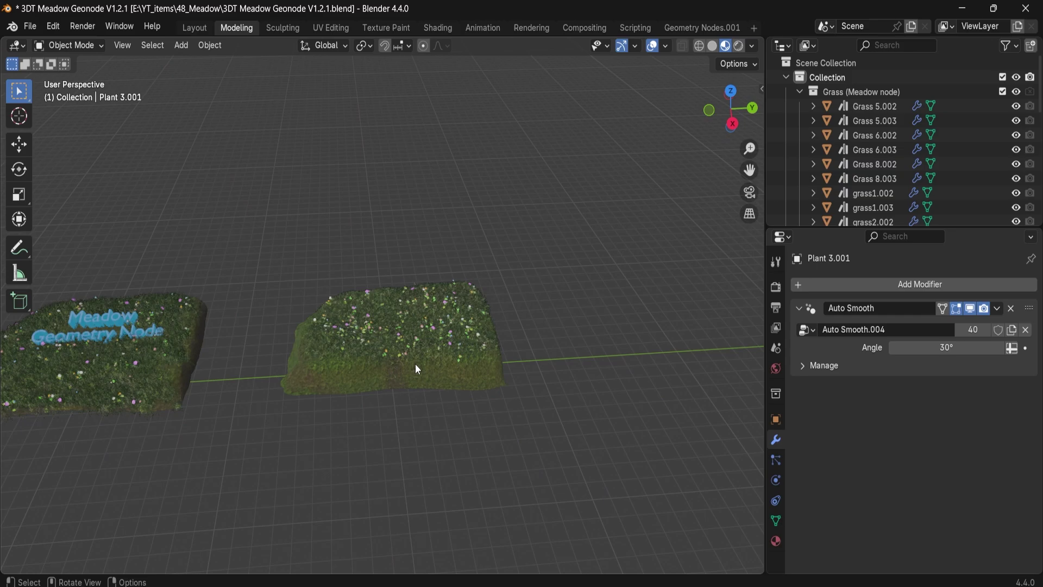
click(481, 374)
scroll(497, 313, up, 8)
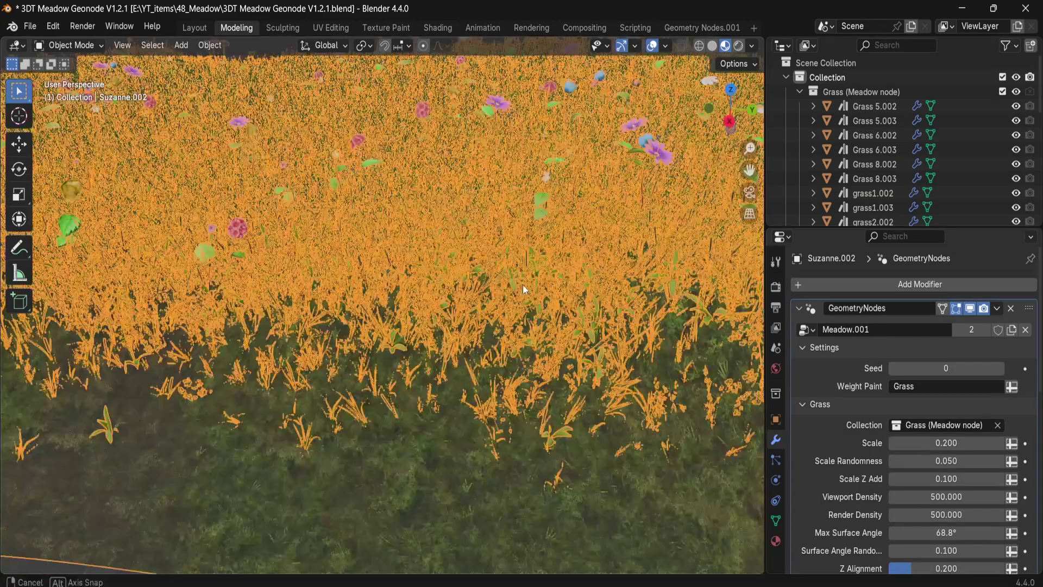
scroll(497, 314, down, 6)
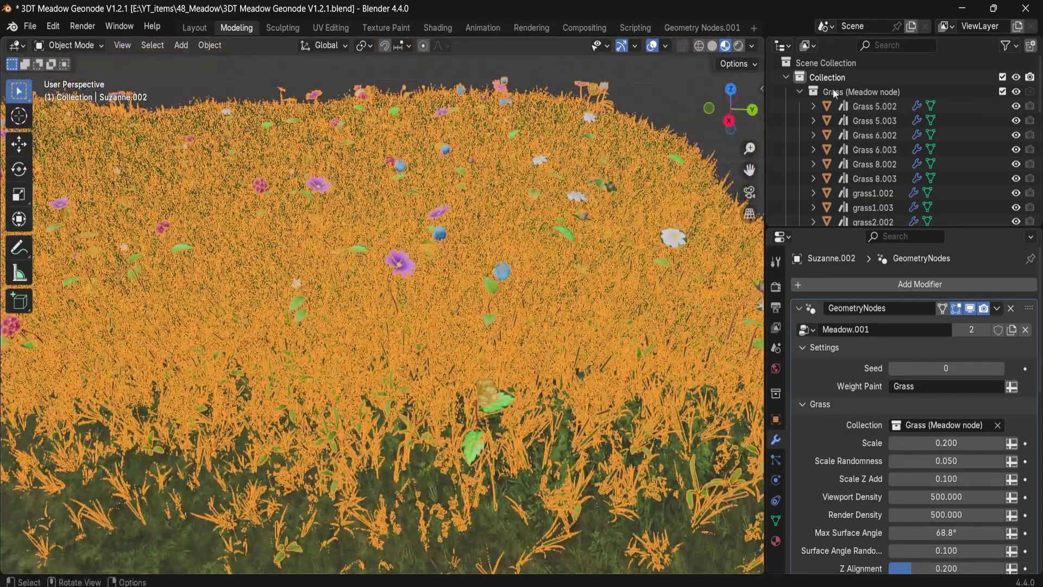
click(799, 93)
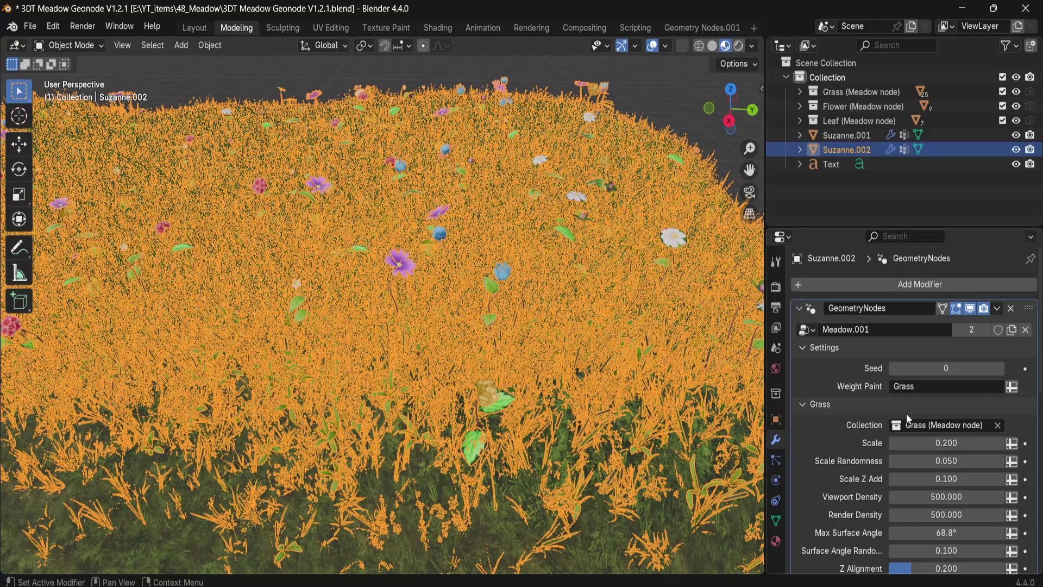
- Deselect the terrain and inspect the grass and flowers near its edge up close
scroll(578, 147, down, 3)
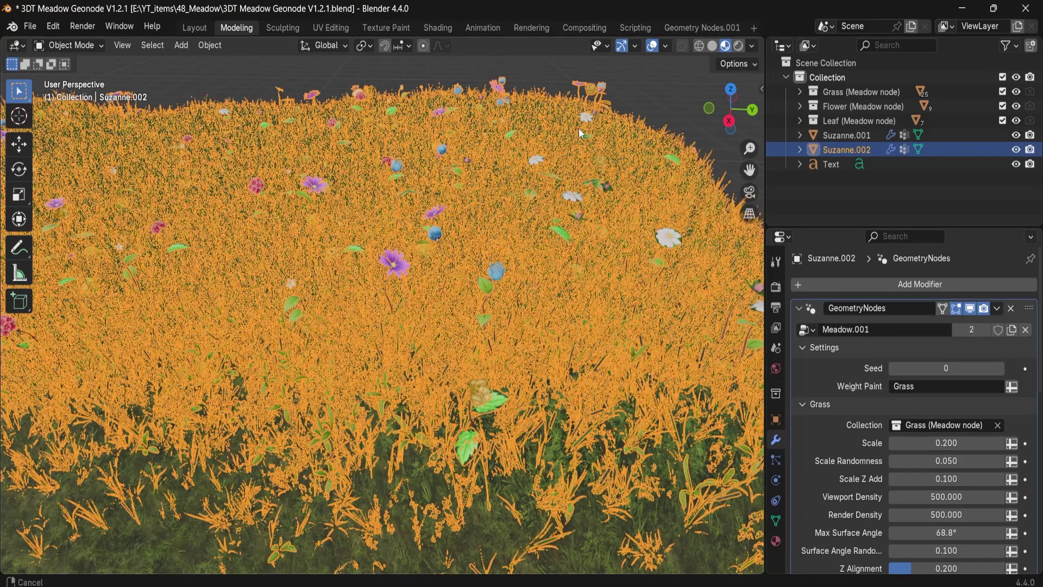
click(578, 144)
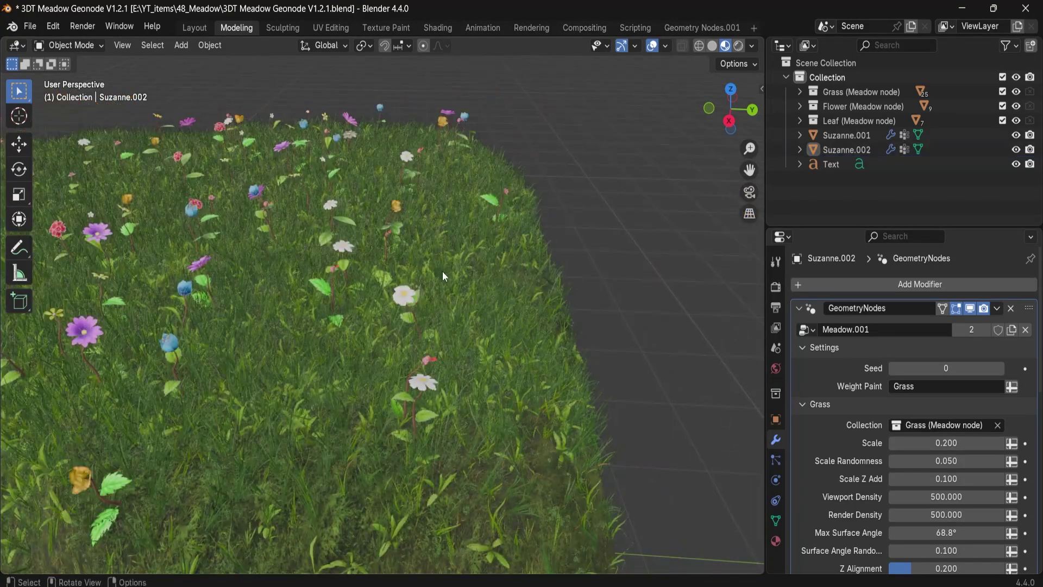
scroll(442, 272, up, 5)
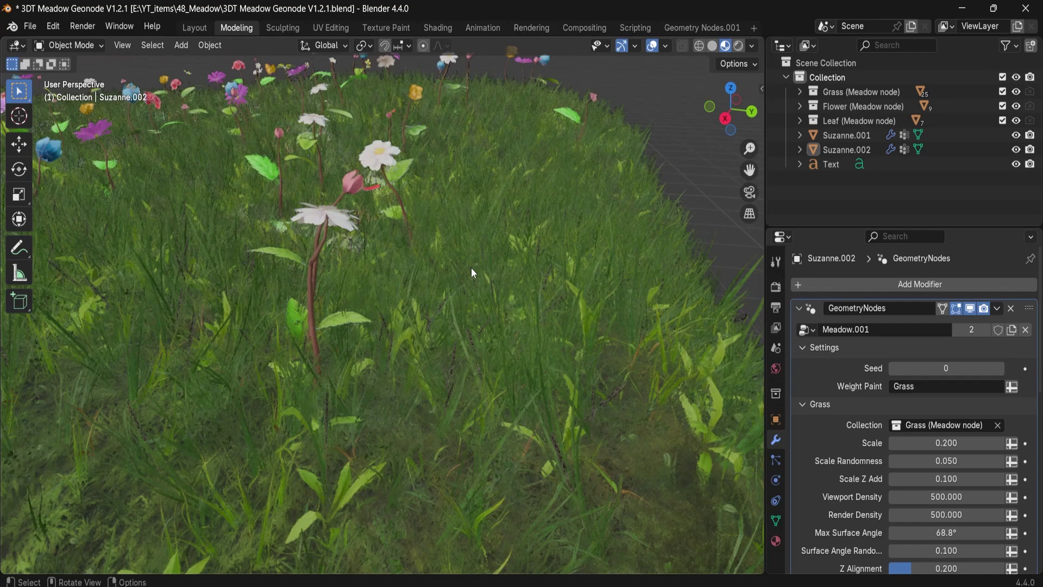
- Set the Grass Scale to 0.220 and its Scale Randomness to 0.330 on the weight-painted meadow terrain
scroll(595, 302, up, 2)
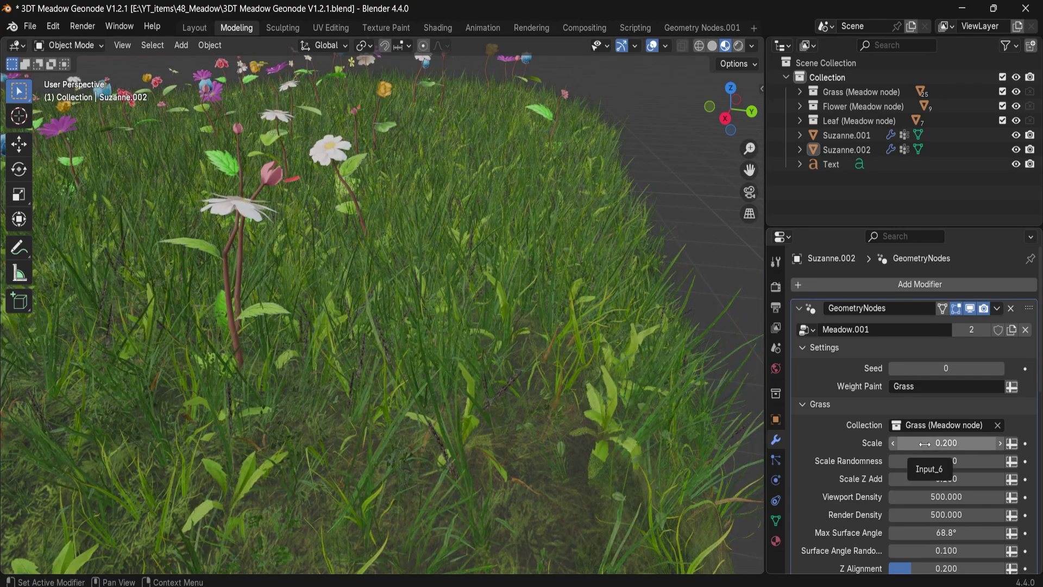
mouse_move(924, 442)
mouse_down()
mouse_move(881, 443)
mouse_move(978, 442)
mouse_move(924, 443)
mouse_up()
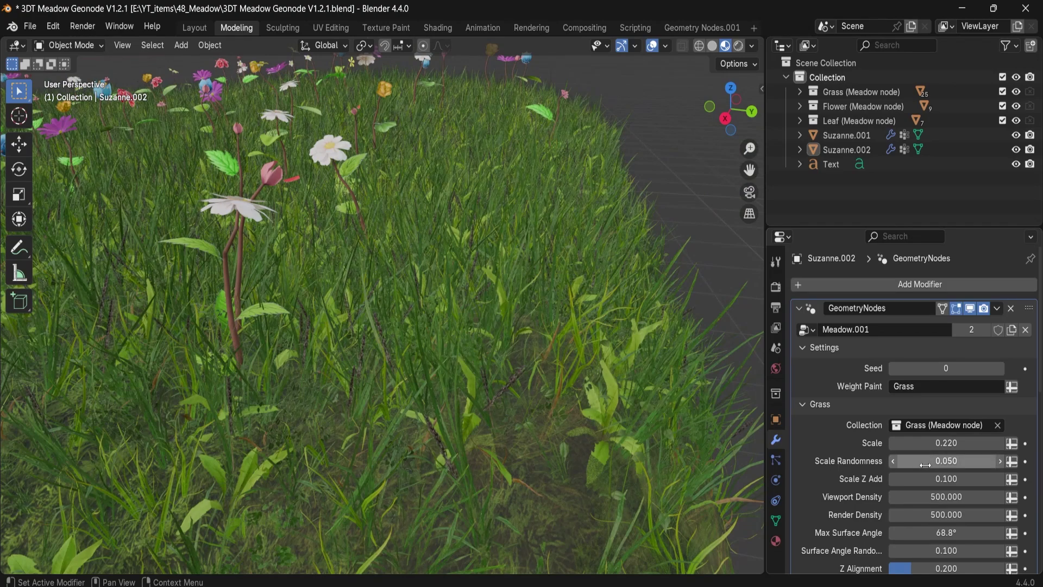
drag(924, 461, 977, 461)
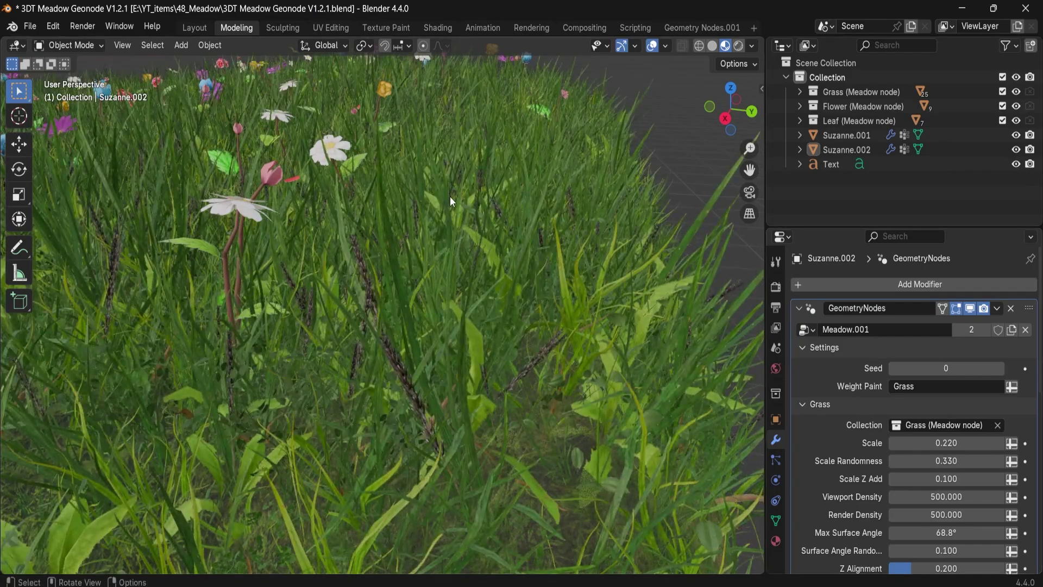
scroll(450, 197, down, 10)
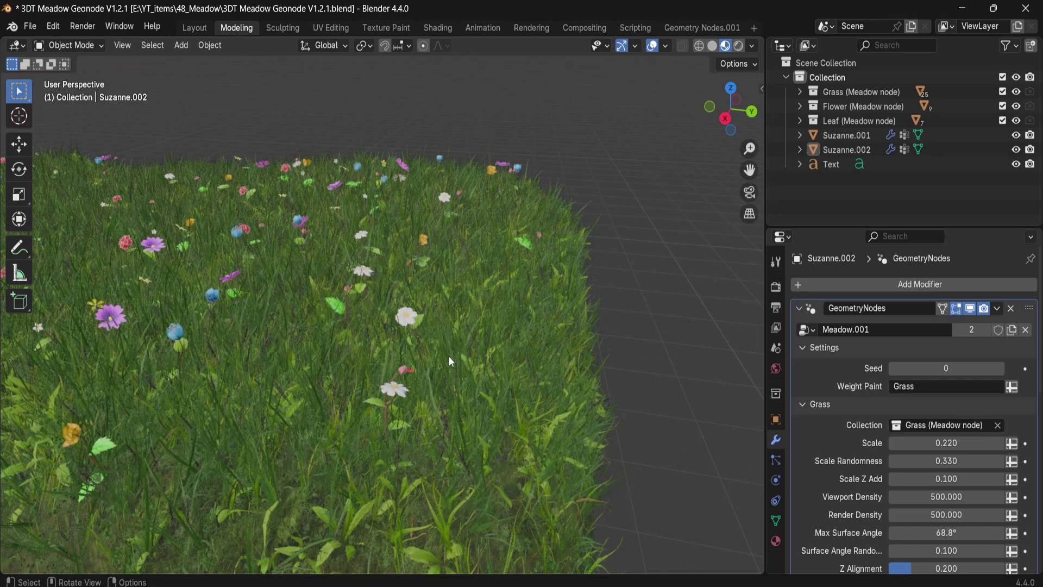
- Set the Grass Scale Randomness to 0.040 and the Scale Z Add to 0.120
drag(947, 461, 913, 461)
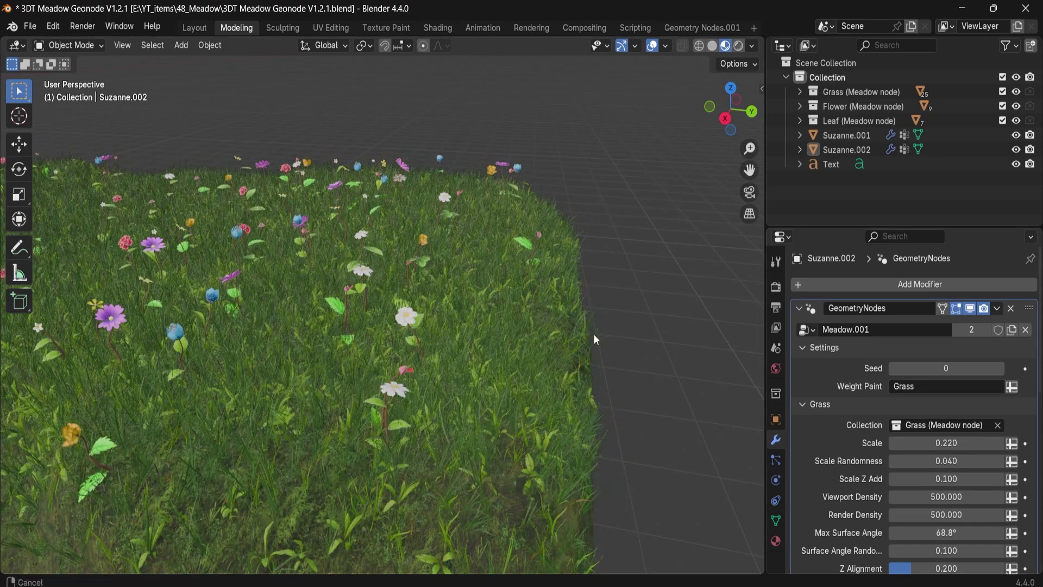
scroll(595, 334, up, 8)
scroll(624, 253, down, 8)
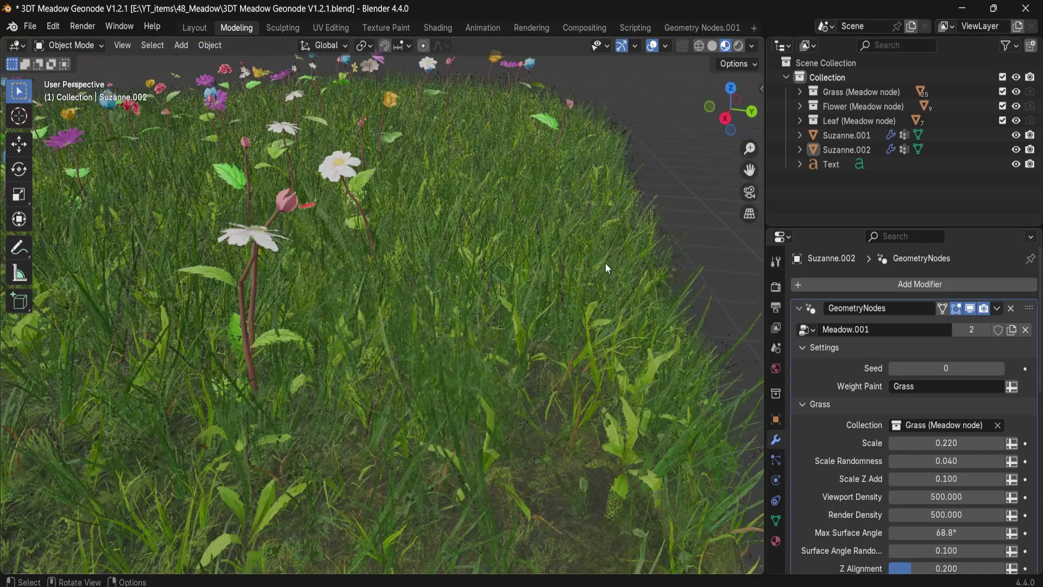
scroll(587, 264, up, 3)
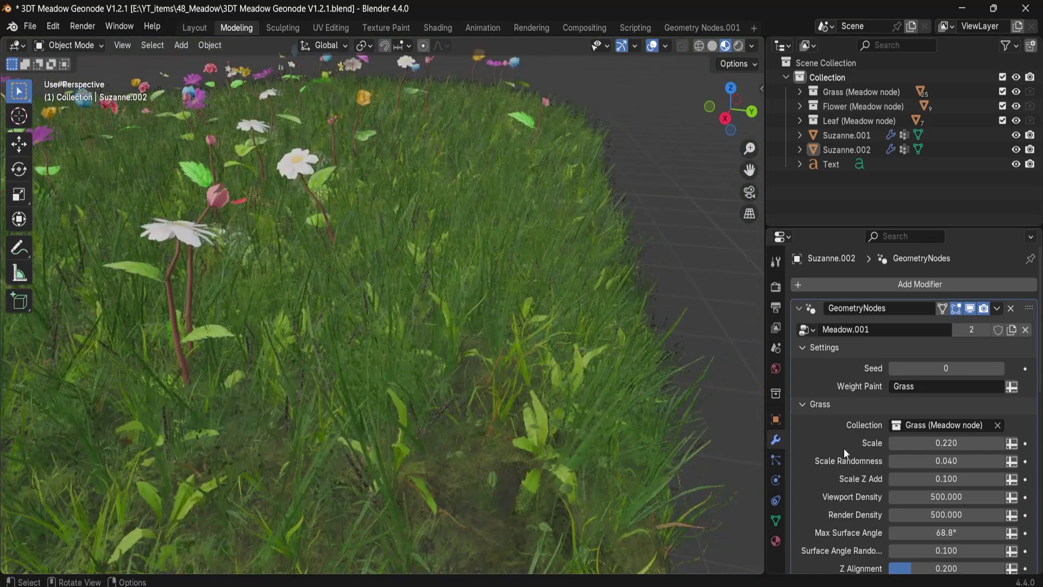
mouse_move(907, 477)
mouse_down()
mouse_move(937, 477)
mouse_move(870, 477)
mouse_move(913, 477)
mouse_up()
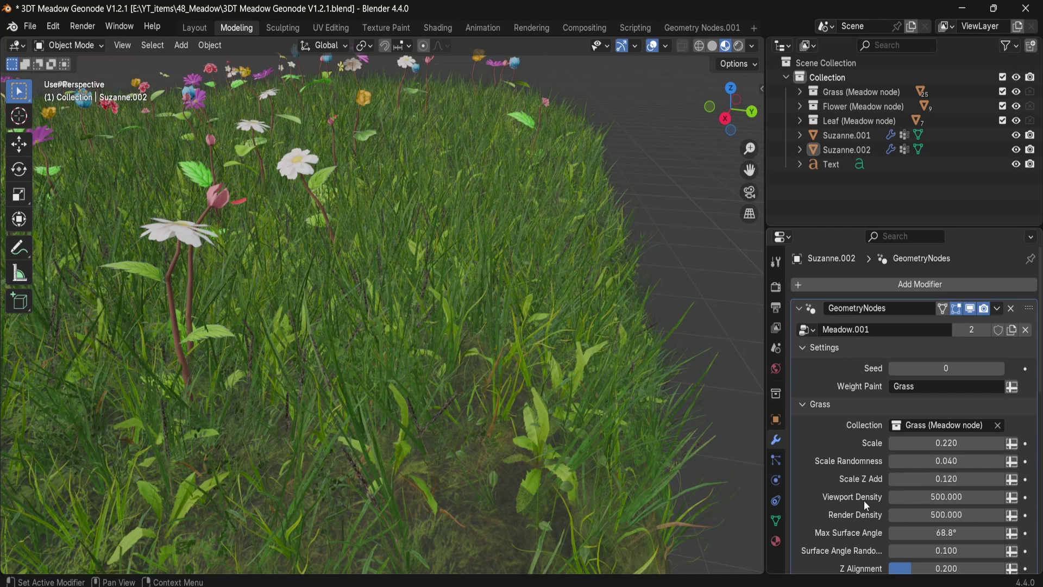
- Hide the neighbouring terrain Suzanne.001 so only the flower meadow terrain Suzanne.002 stays in the scene beside the text
scroll(864, 501, down, 2)
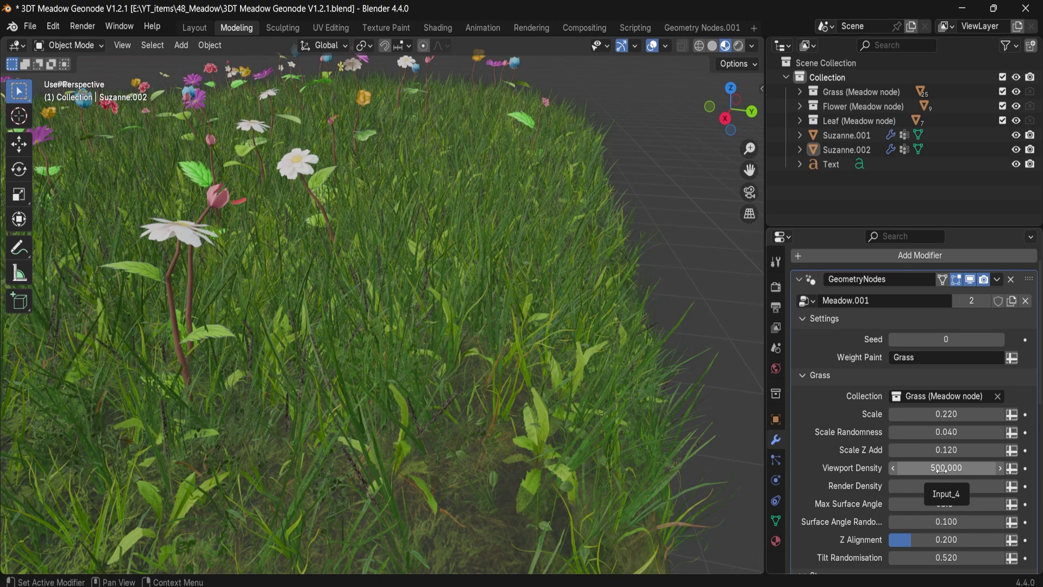
scroll(416, 351, down, 6)
mouse_move(396, 340)
middle_down()
mouse_move(366, 342)
mouse_move(429, 353)
mouse_move(387, 343)
middle_up()
click(92, 263)
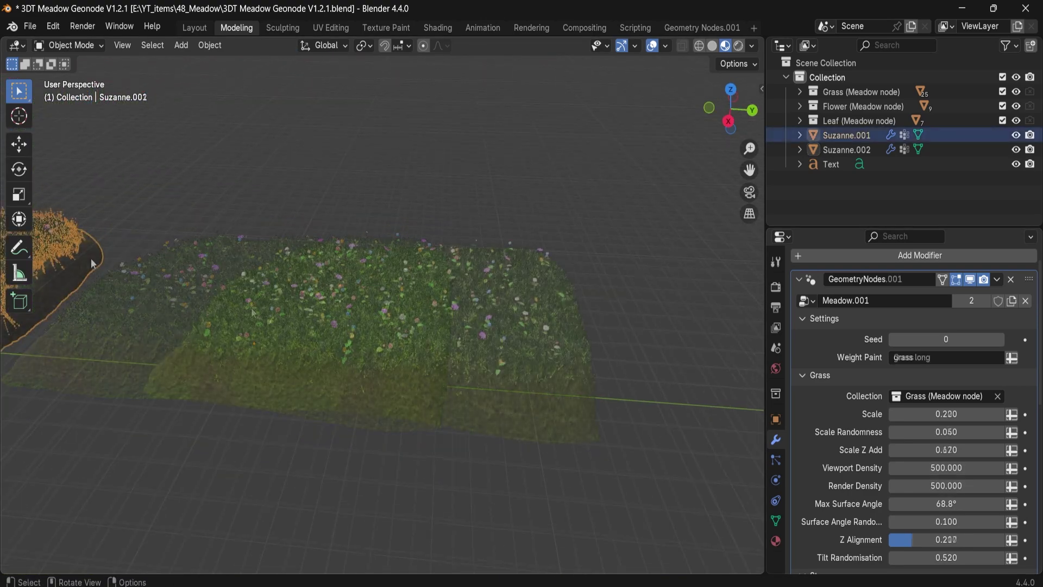
key(h)
middle_drag(90, 275, 275, 314)
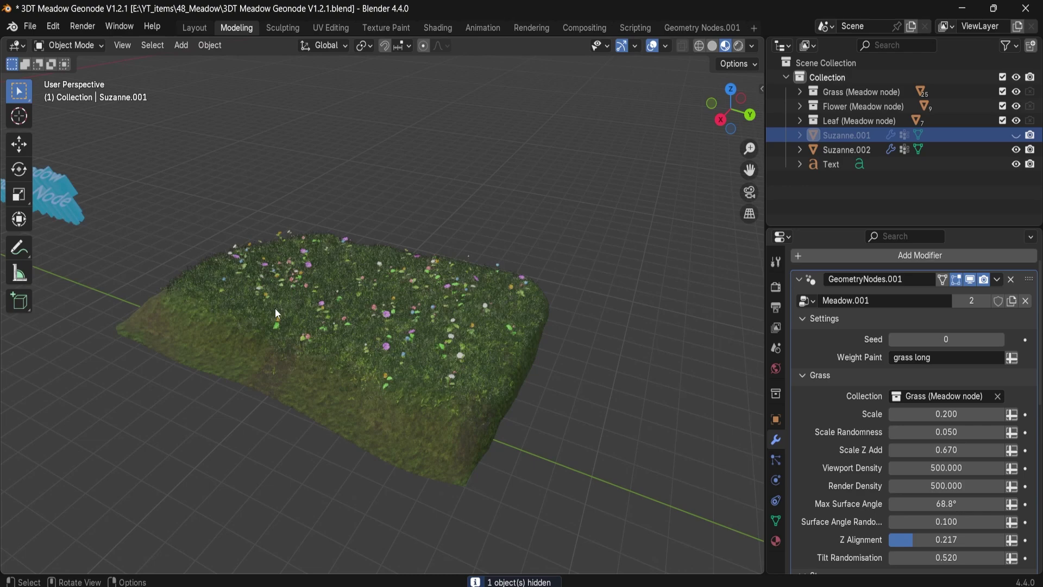
- Set the Grass Viewport Density to 100 for the remaining meadow terrain
scroll(275, 308, up, 3)
scroll(362, 320, up, 4)
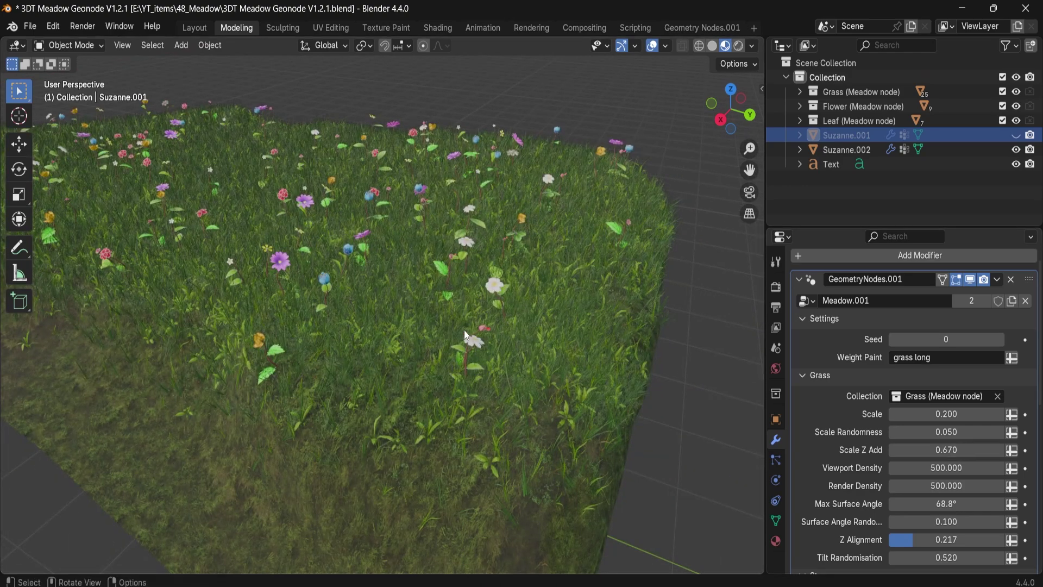
scroll(461, 336, up, 2)
scroll(451, 304, up, 2)
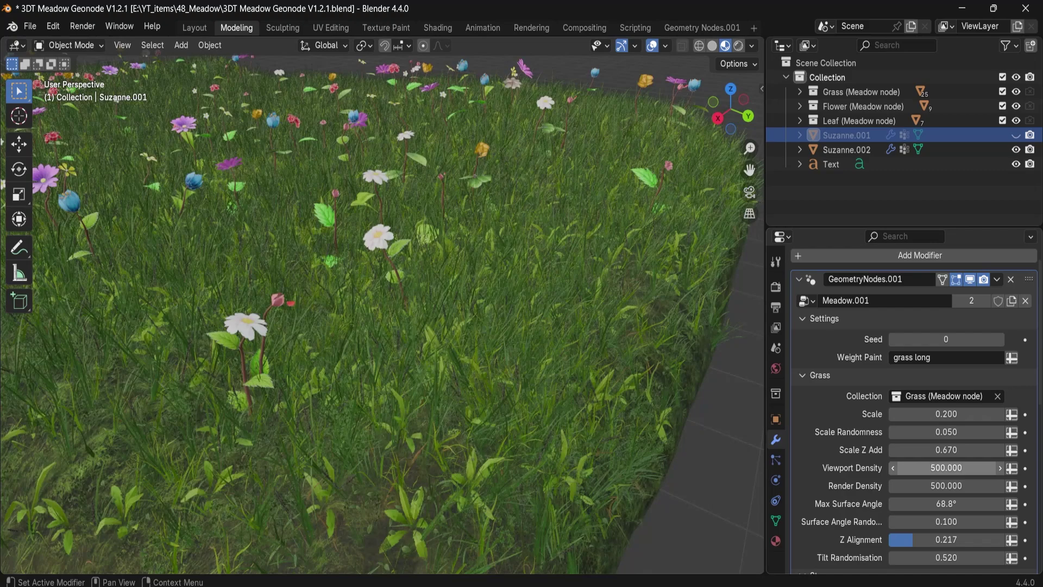
click(927, 467)
text(1)
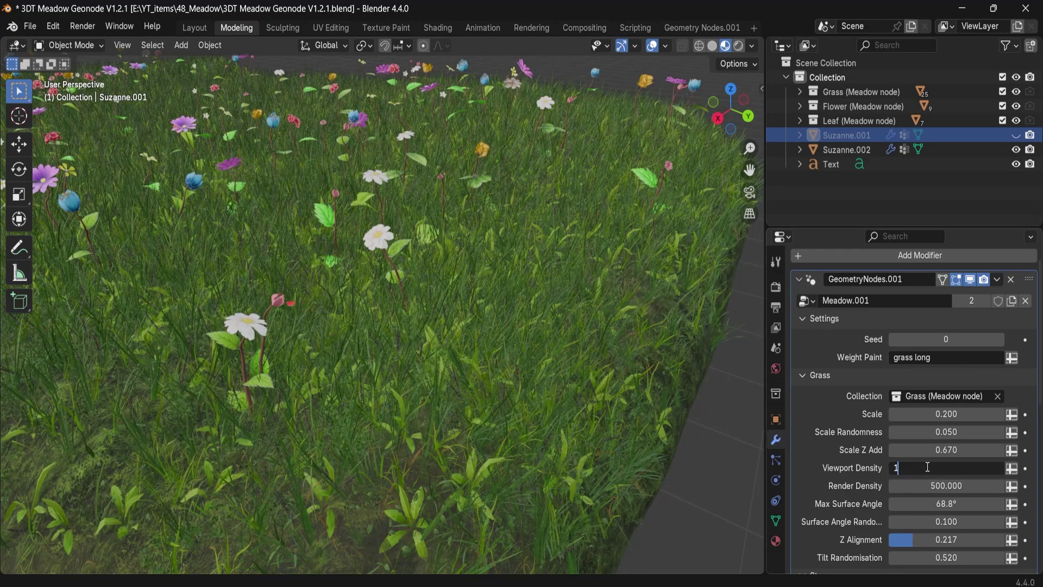
text(00)
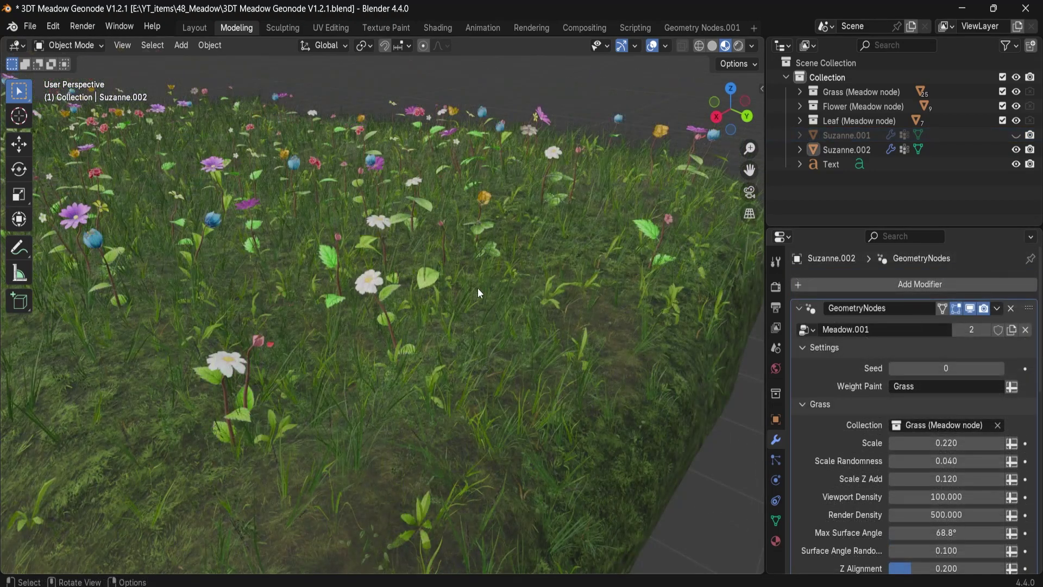
middle_drag(478, 288, 445, 300)
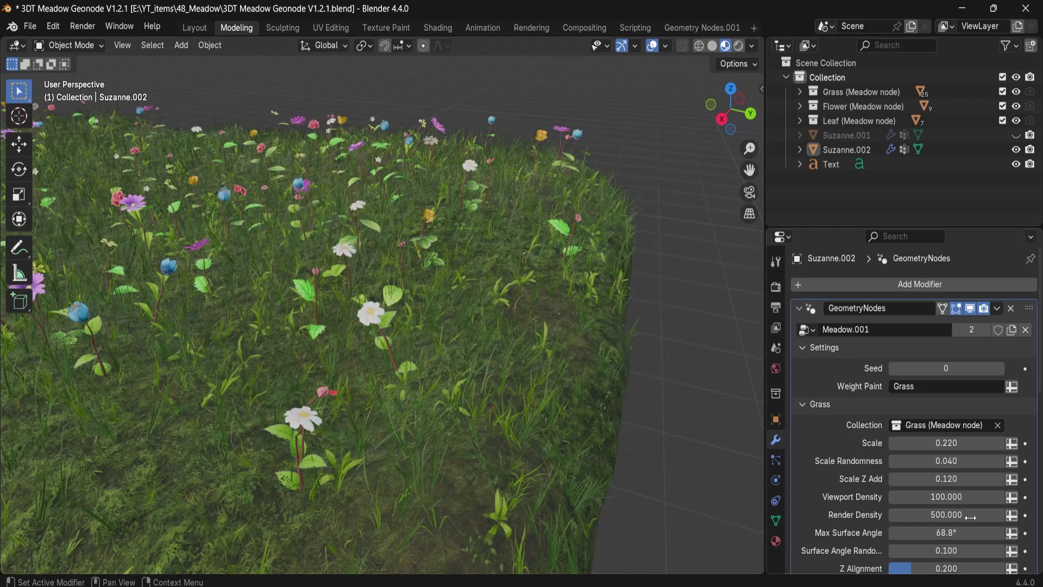
- Try a Grass Viewport Density of 500 and return it to 100
click(951, 499)
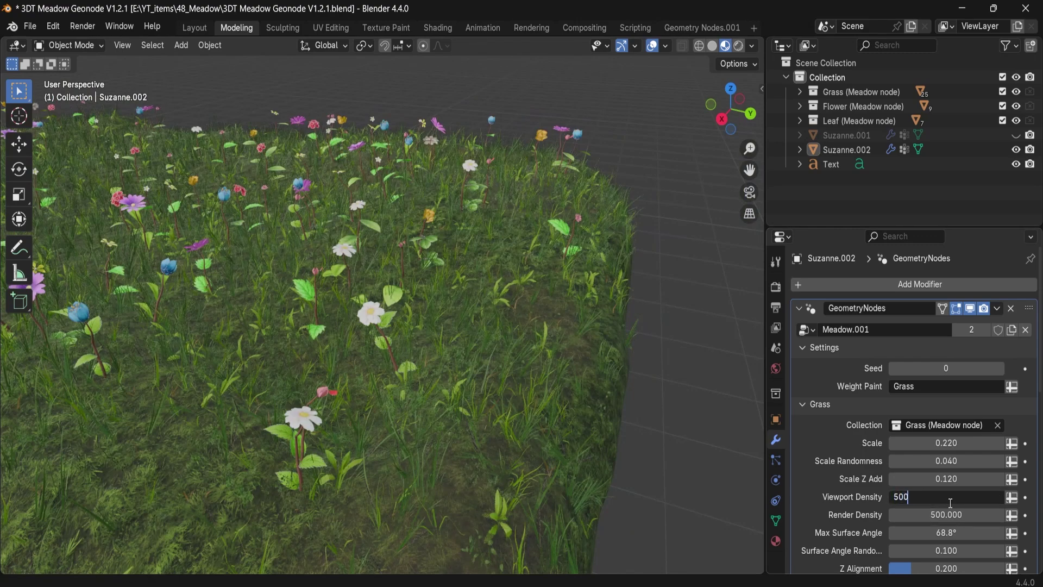
text(500)
key(Return)
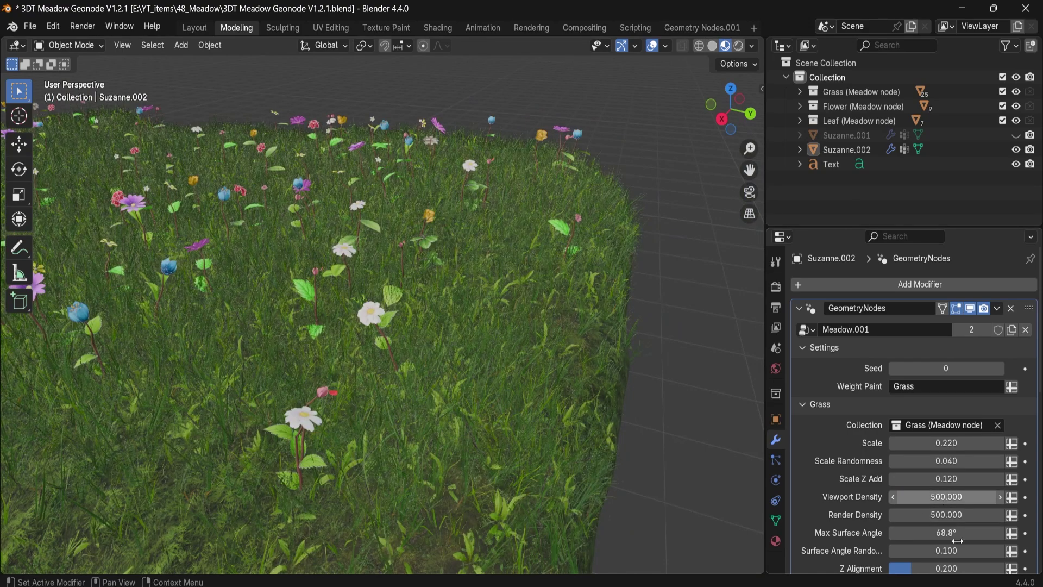
click(943, 501)
key(Return)
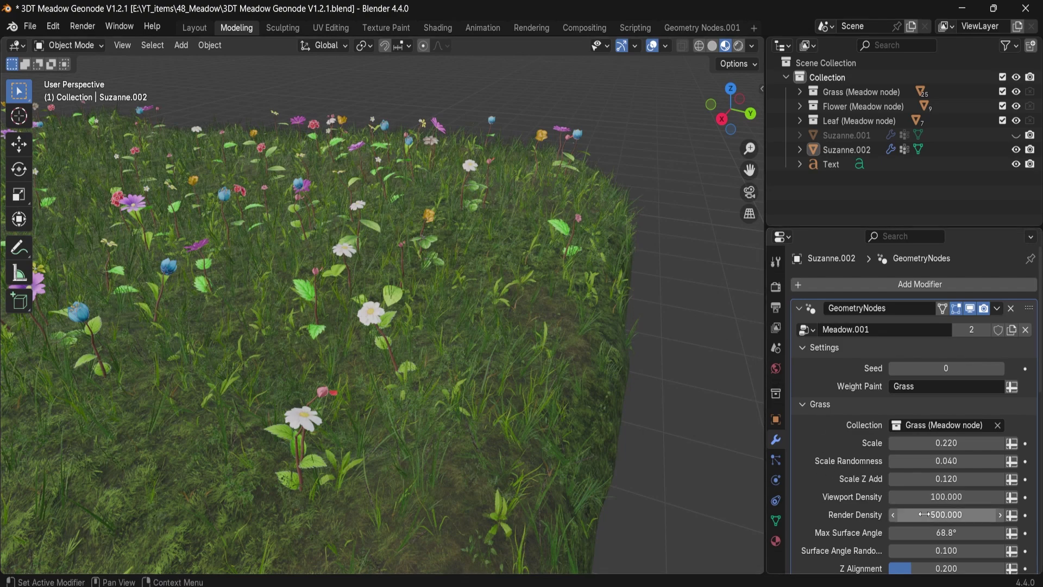
- Set the Grass Max Surface Angle to 78.4° for the terrain's steep edge and the Viewport Density to 500
middle_drag(464, 345, 545, 337)
scroll(545, 338, up, 5)
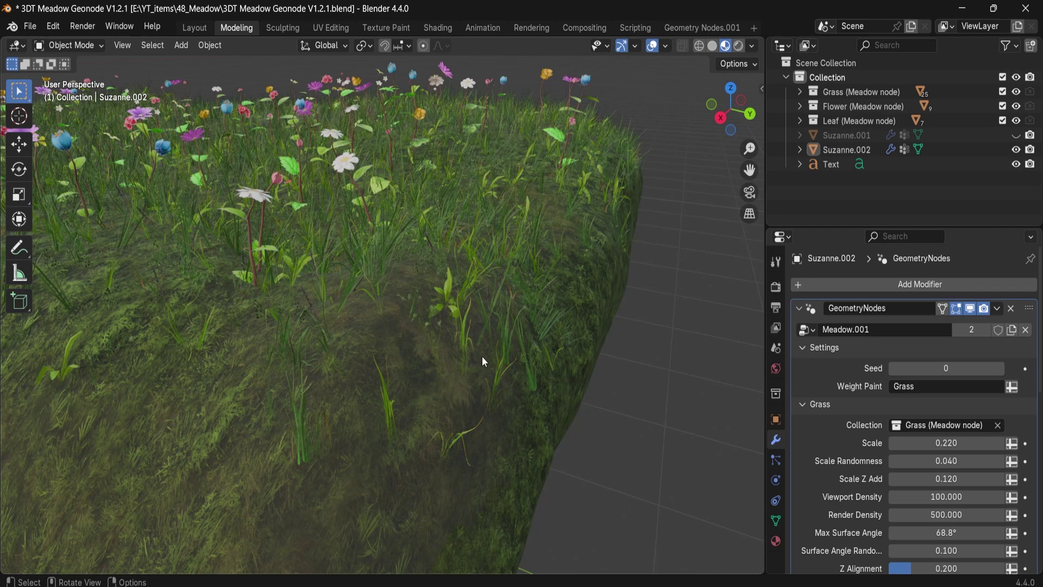
scroll(468, 348, down, 4)
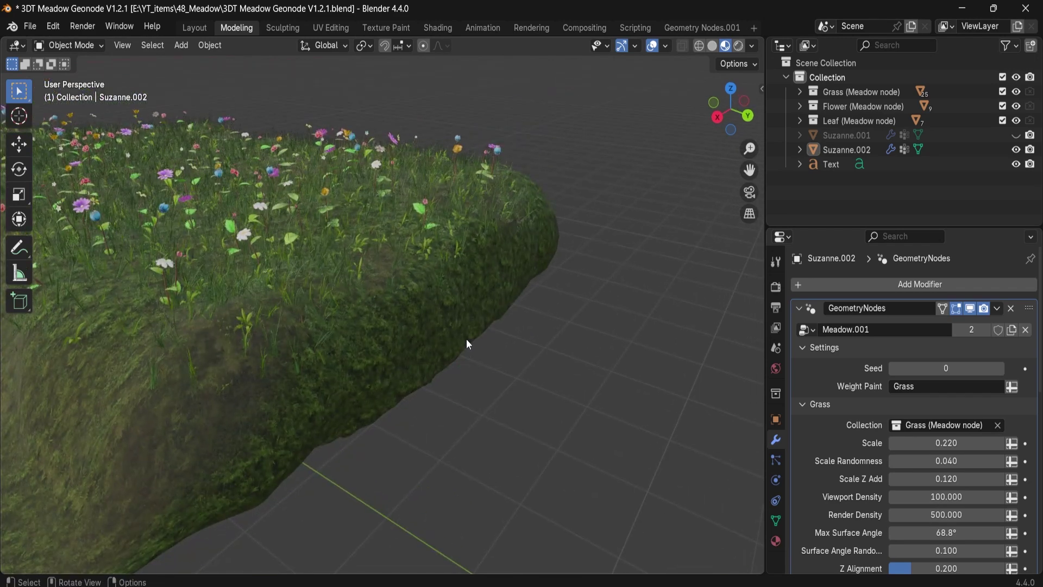
shift+middle_drag(444, 271, 467, 280)
scroll(514, 293, up, 2)
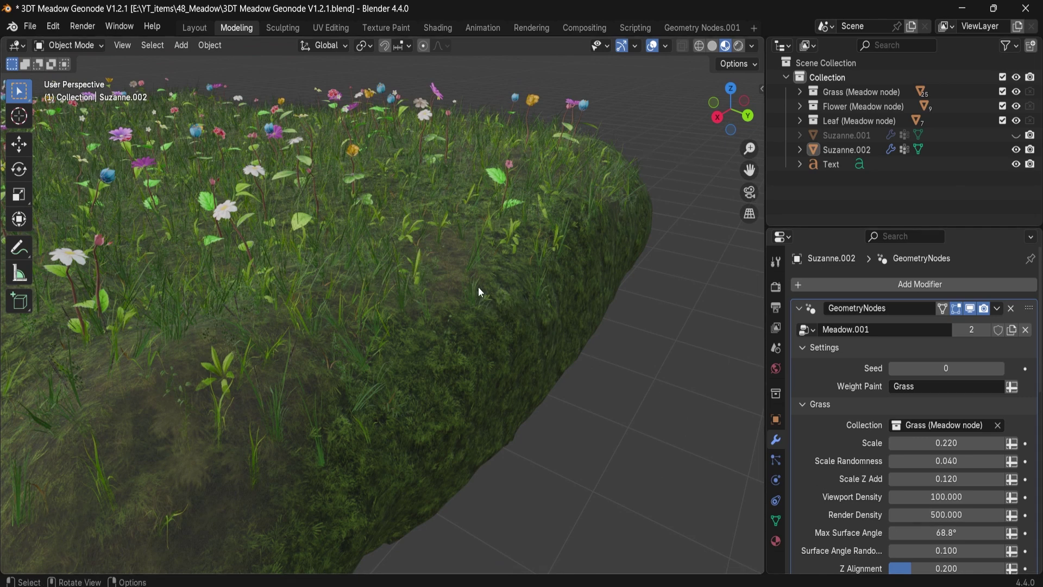
scroll(480, 286, up, 1)
scroll(939, 517, down, 1)
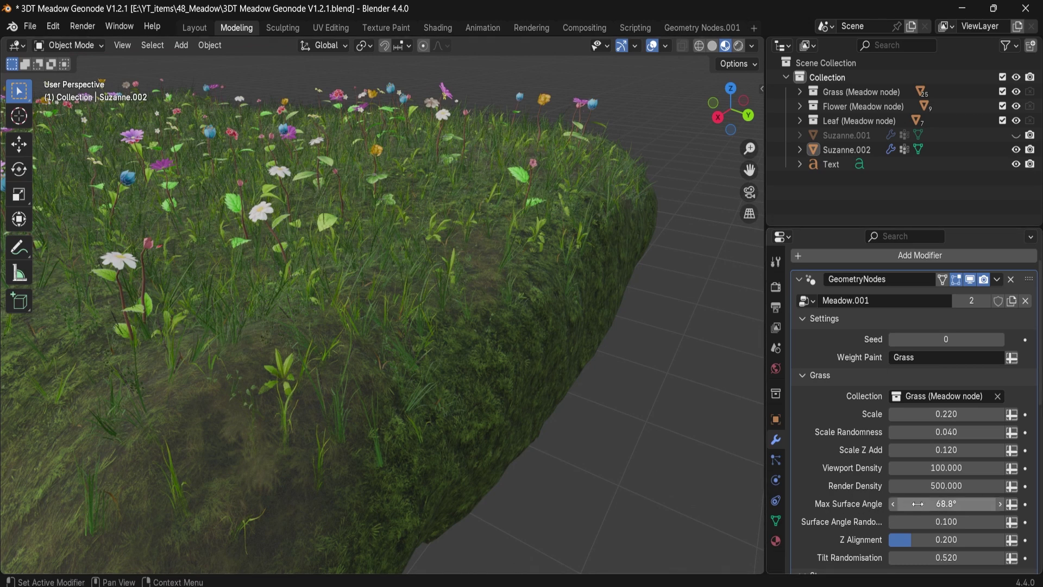
mouse_move(944, 505)
mouse_down()
mouse_move(915, 493)
mouse_move(947, 504)
mouse_up()
click(931, 466)
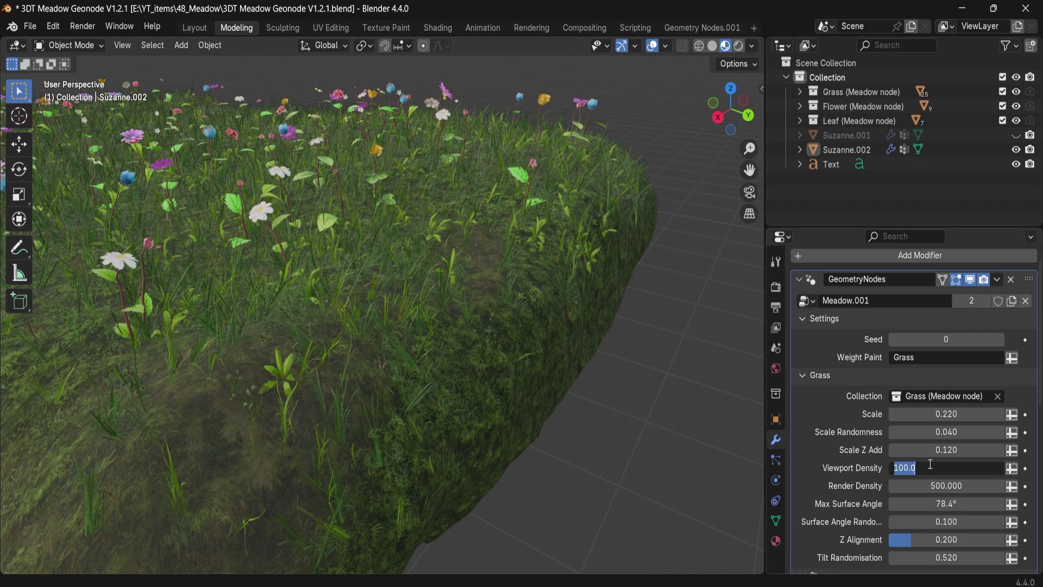
text(500)
key(Return)
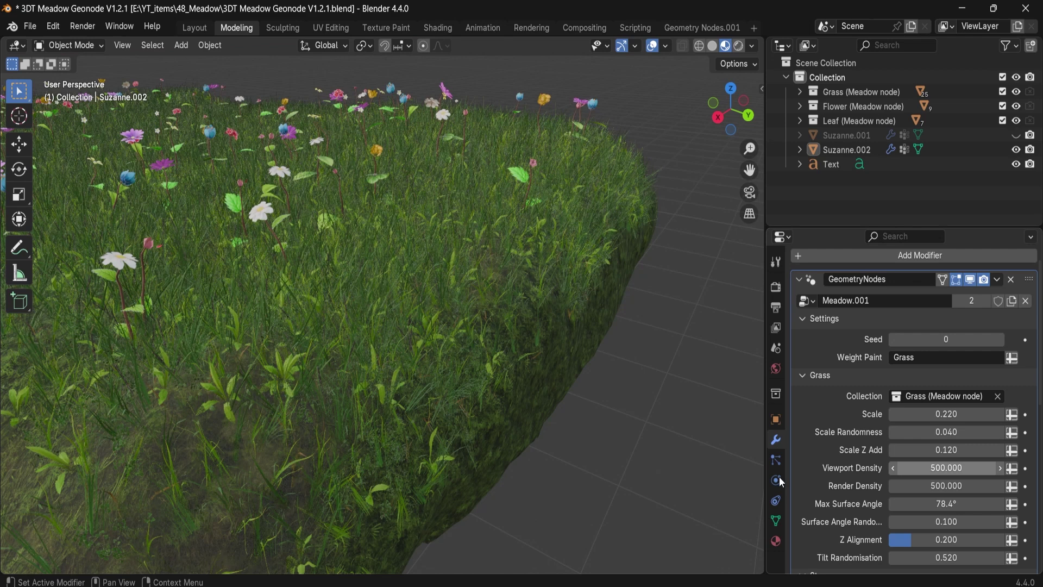
- Fine-tune the Grass Max Surface Angle to 79.6°, set the surface angle randomness to 0.330, and inspect the sloped edge
drag(951, 507, 947, 504)
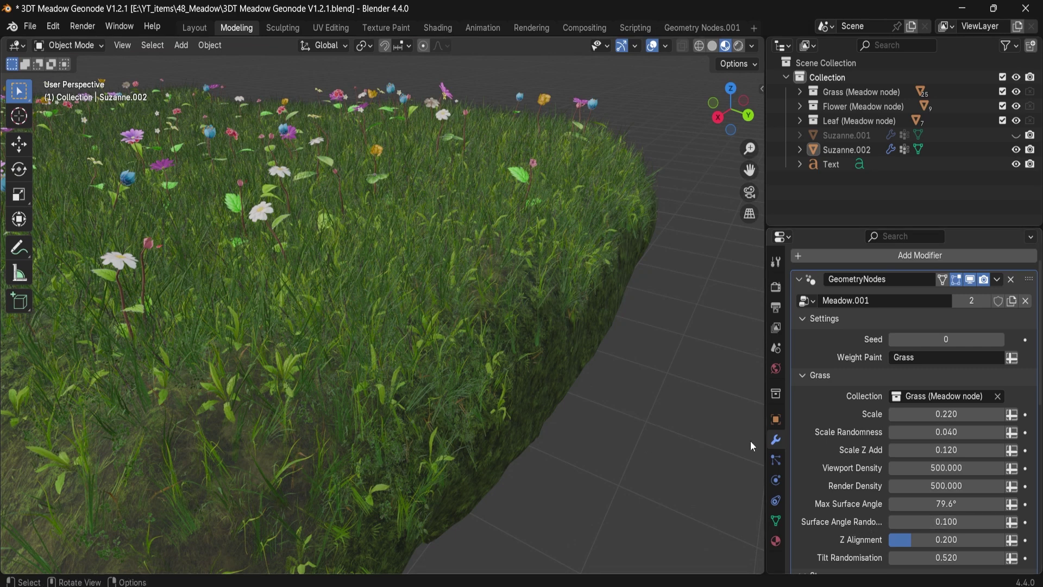
drag(946, 521, 913, 522)
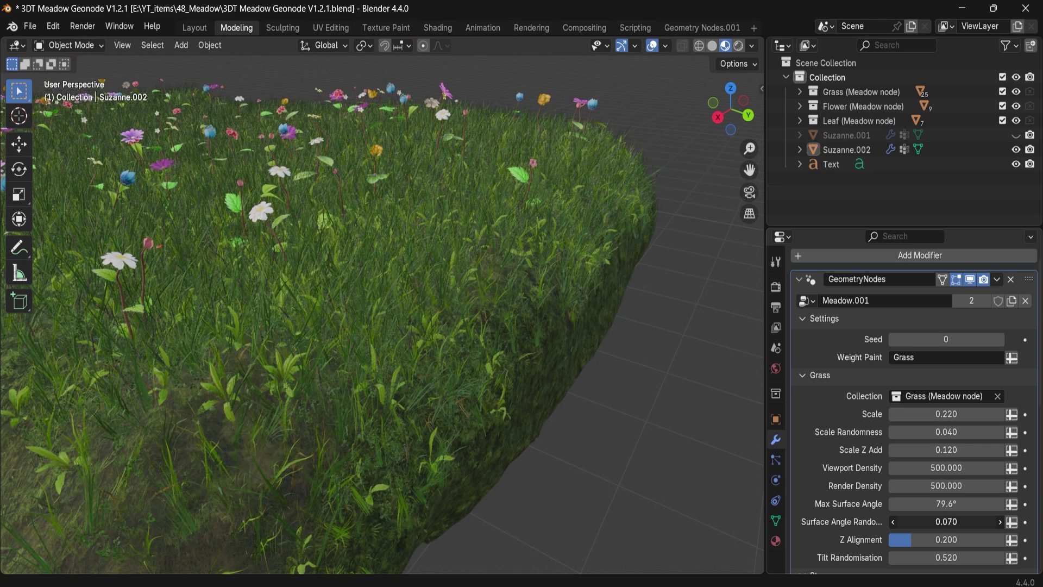
drag(947, 522, 952, 522)
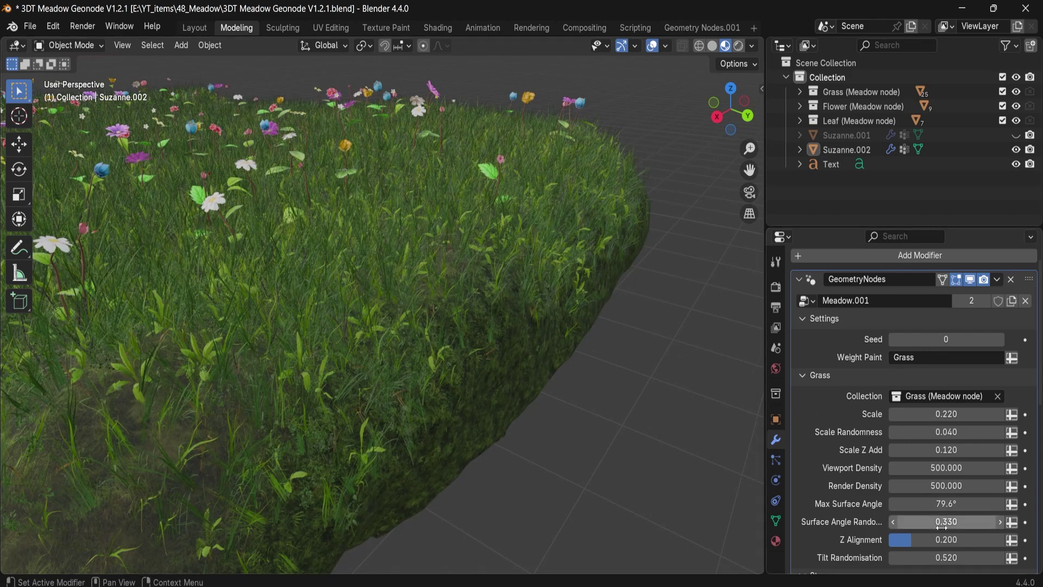
middle_drag(318, 361, 325, 360)
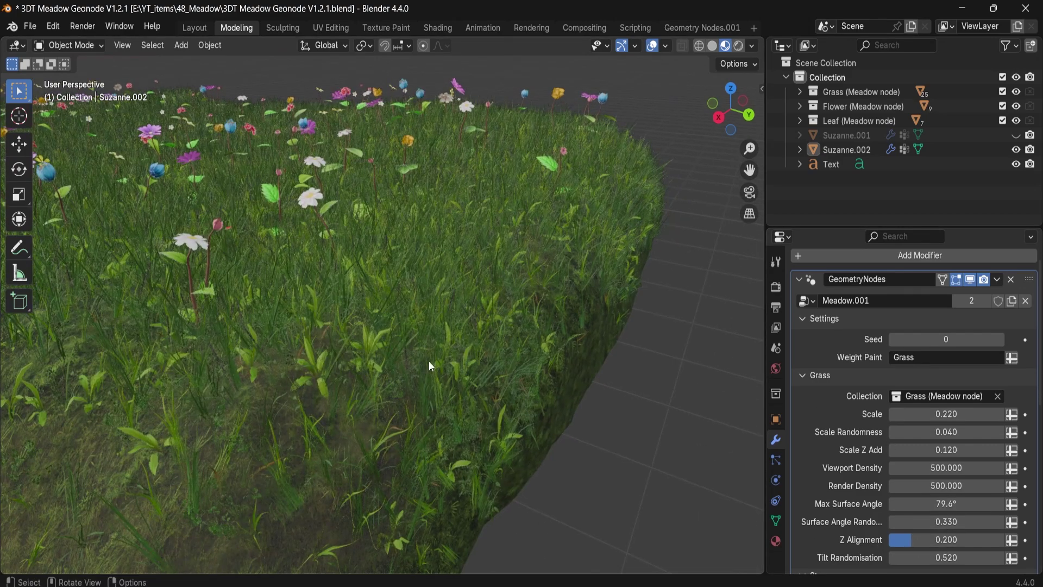
scroll(424, 364, down, 2)
scroll(420, 366, up, 3)
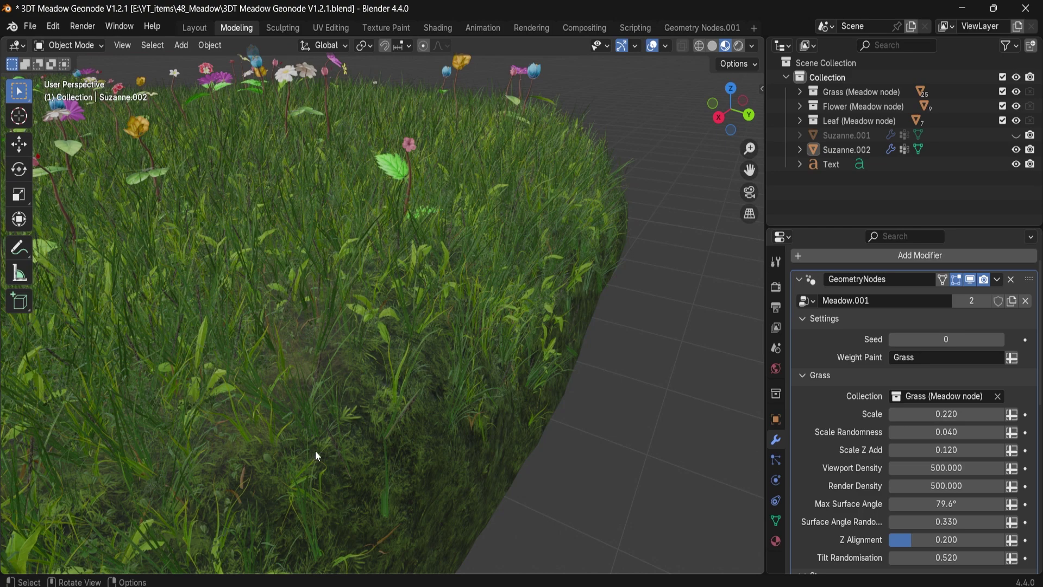
- Set the Grass Z Alignment to 1.000 and the Tilt Randomisation to 0
drag(916, 541, 1009, 541)
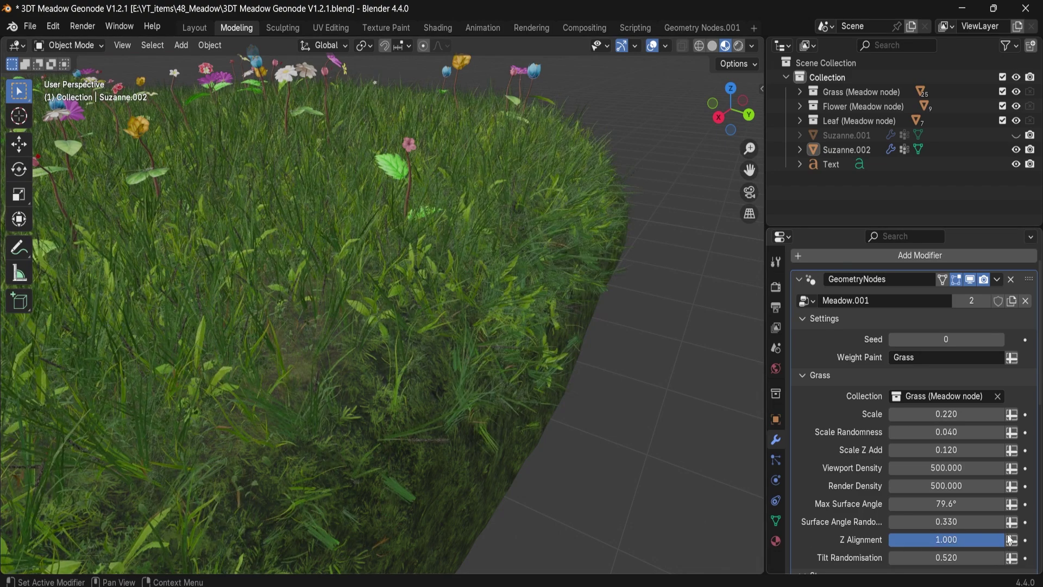
double_click(959, 557)
text(0)
key(Return)
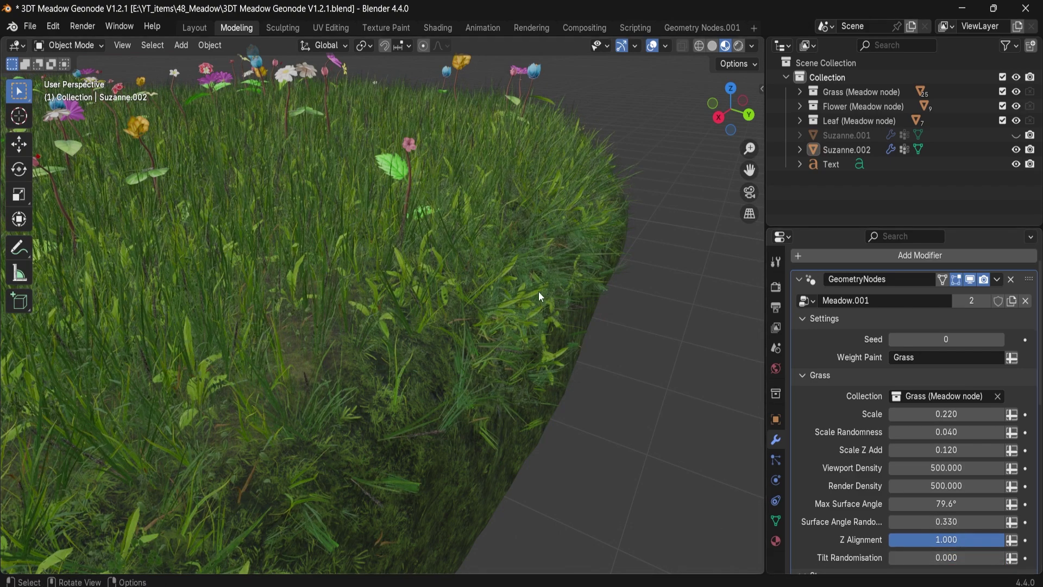
- Try a Grass Z Alignment of 0 and settle on 0.563 for the blades along the slope
middle_drag(539, 291, 544, 289)
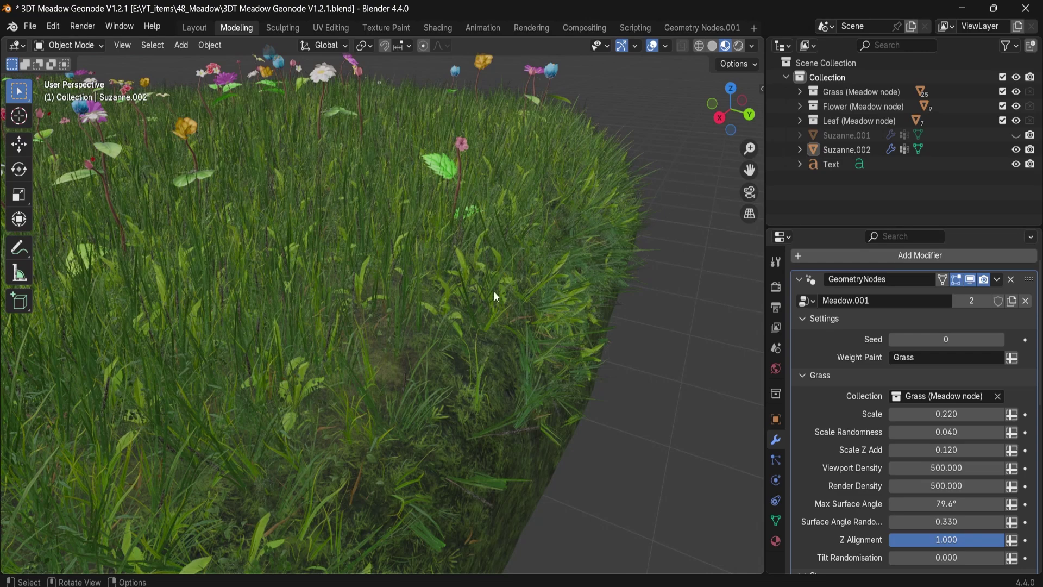
drag(953, 540, 837, 540)
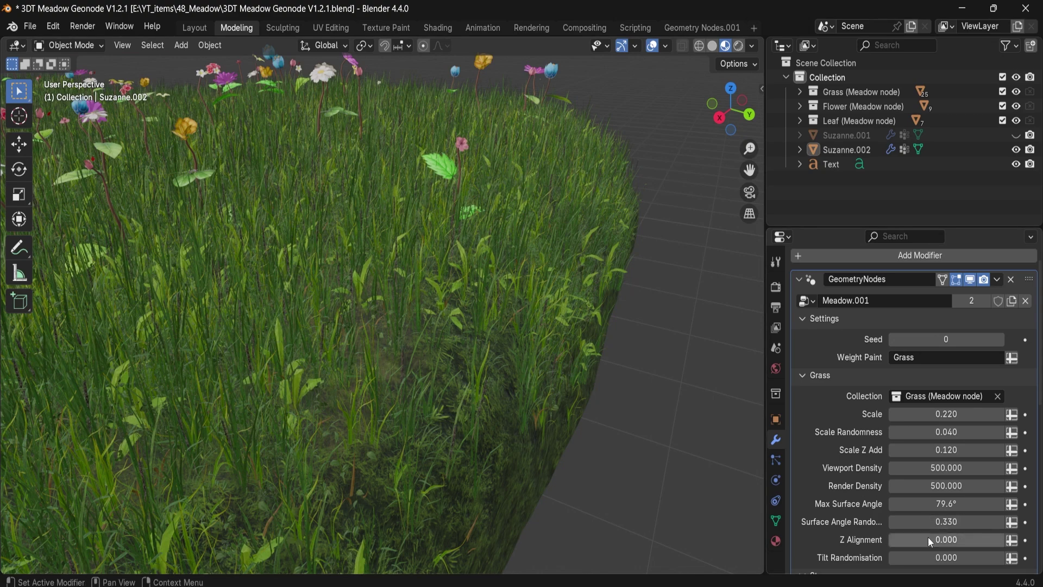
mouse_move(928, 540)
mouse_down()
mouse_move(999, 540)
mouse_move(912, 538)
mouse_up()
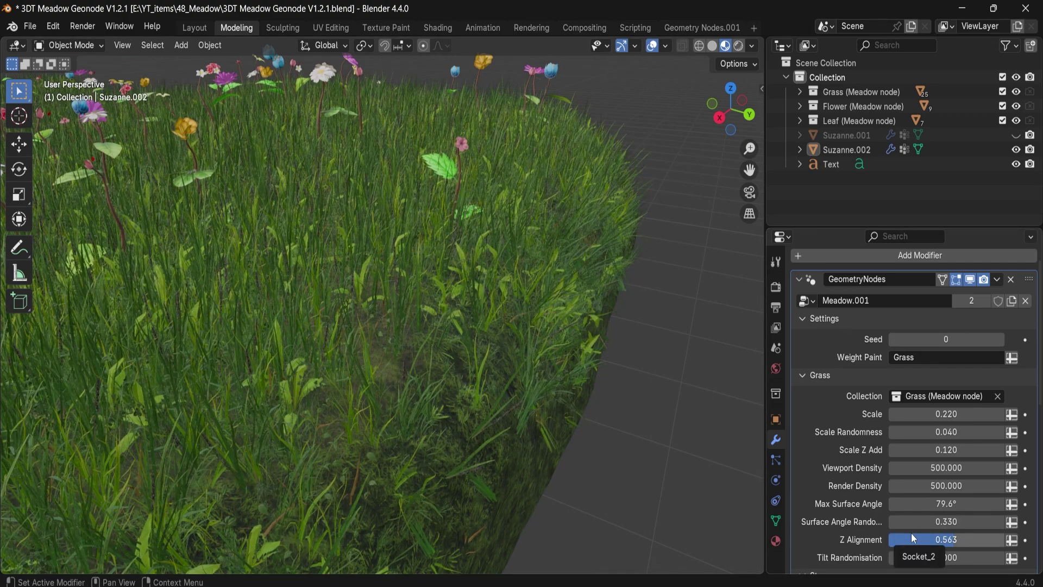
- Try a Grass Tilt Randomisation of 0.490, reduce it to 0.010, and examine the blades up close
middle_drag(342, 317, 396, 266)
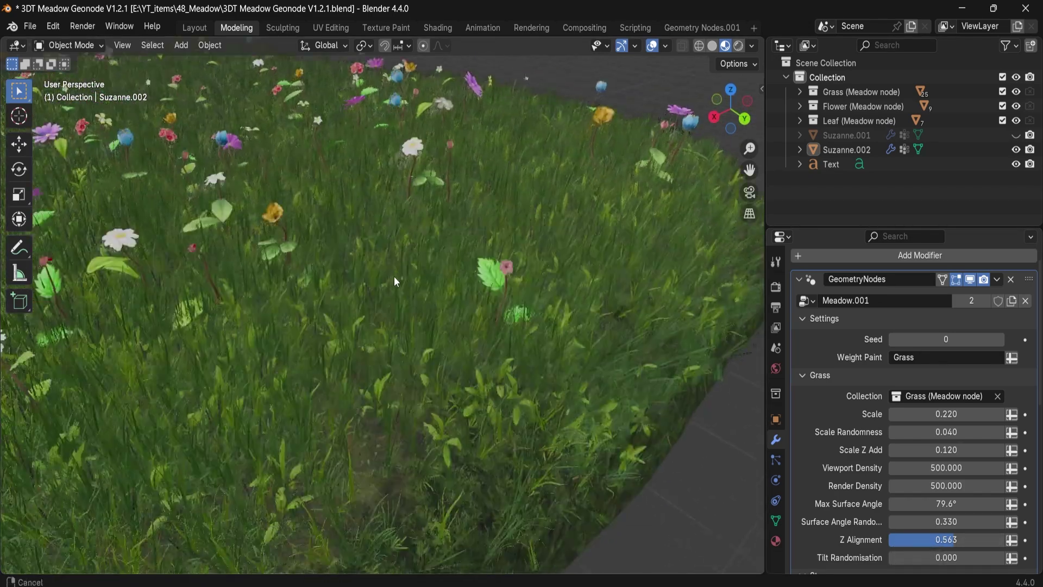
drag(932, 559, 1011, 558)
middle_drag(366, 288, 383, 295)
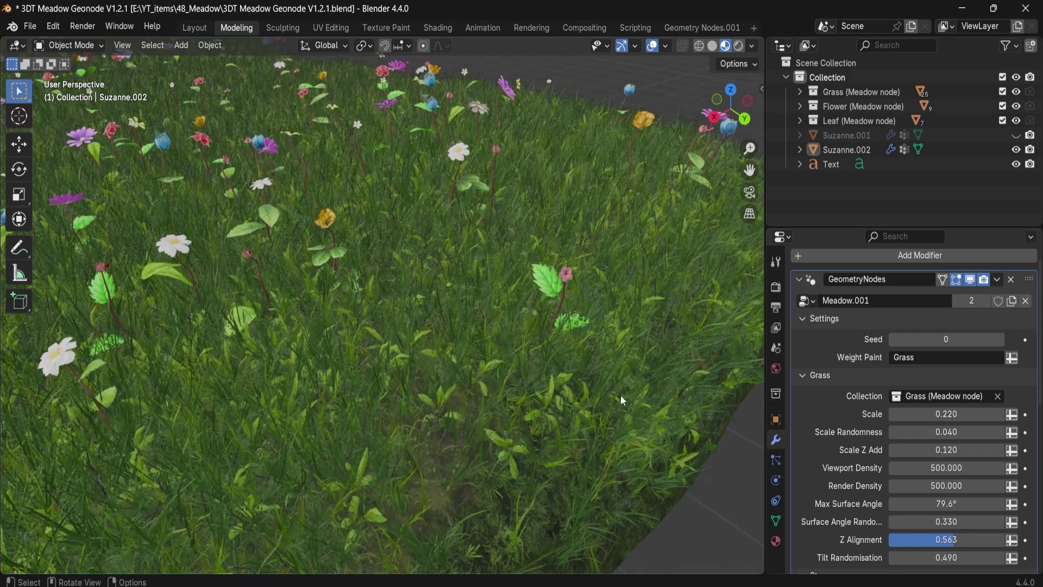
drag(912, 552, 864, 558)
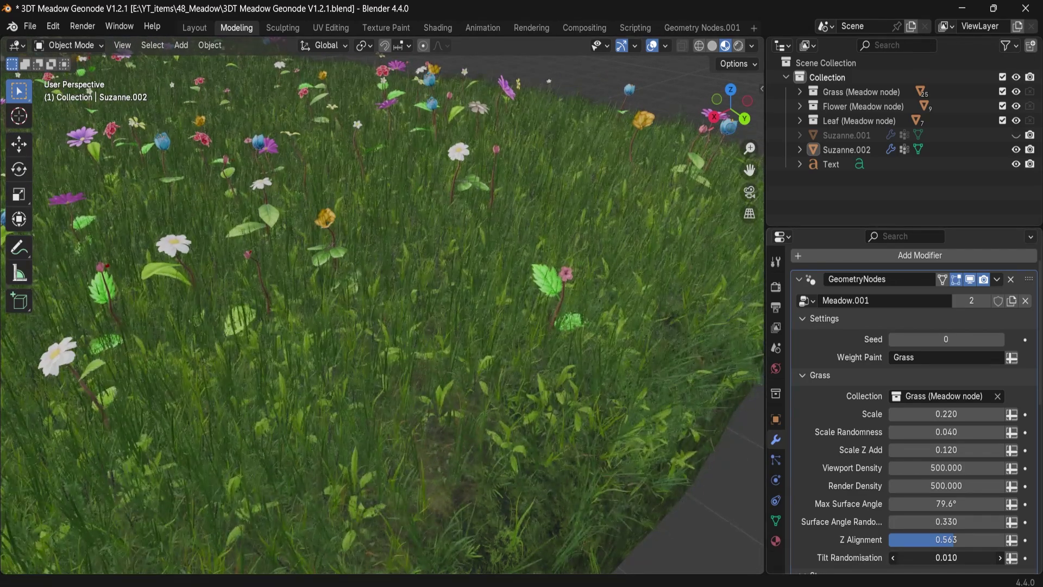
middle_drag(324, 225, 441, 321)
shift+middle_drag(673, 303, 439, 262)
scroll(439, 262, up, 6)
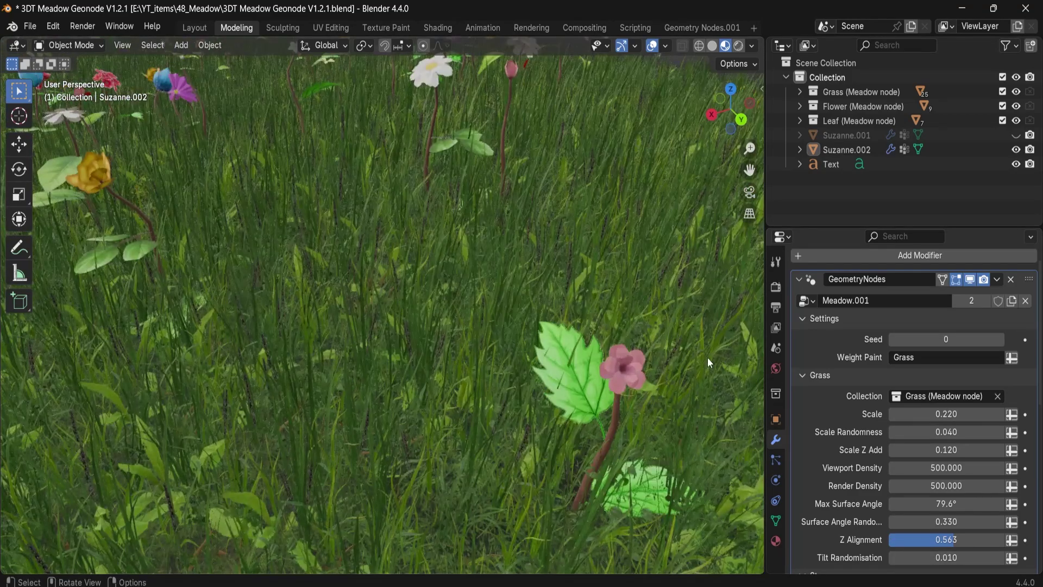
- Set the Grass Tilt Randomisation to 0.200 and check the blades across the meadow
drag(923, 557, 947, 557)
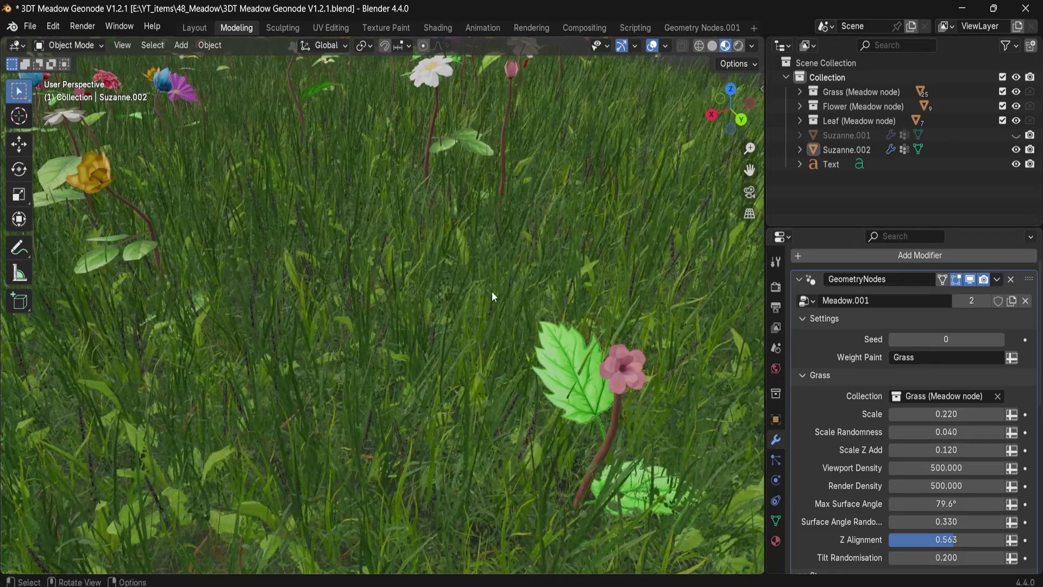
scroll(491, 292, down, 6)
middle_drag(493, 288, 499, 290)
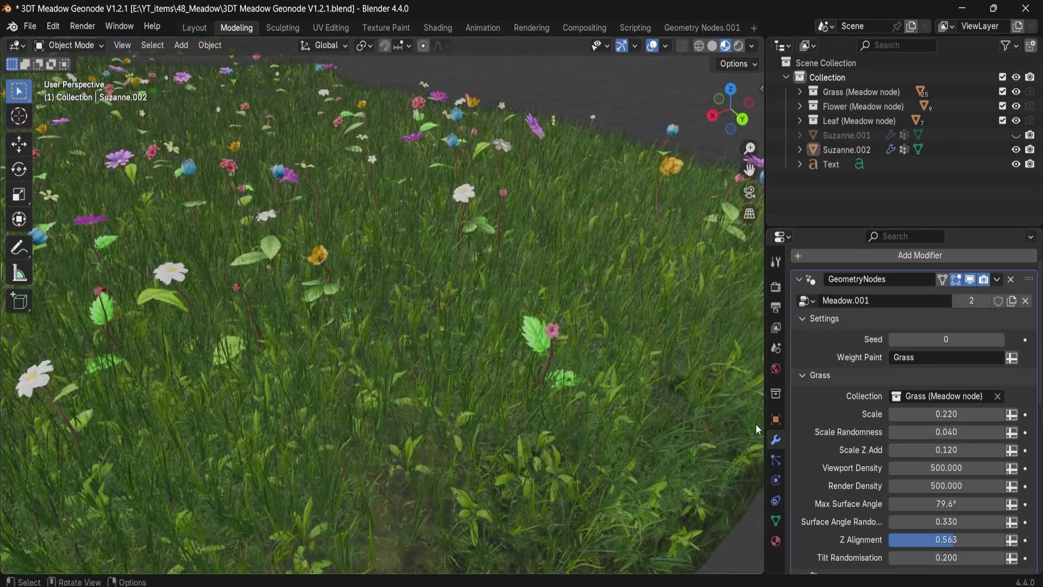
- Try a Viewport Density and Render Density of 0 for the Stems, then undo both changes
scroll(887, 539, down, 3)
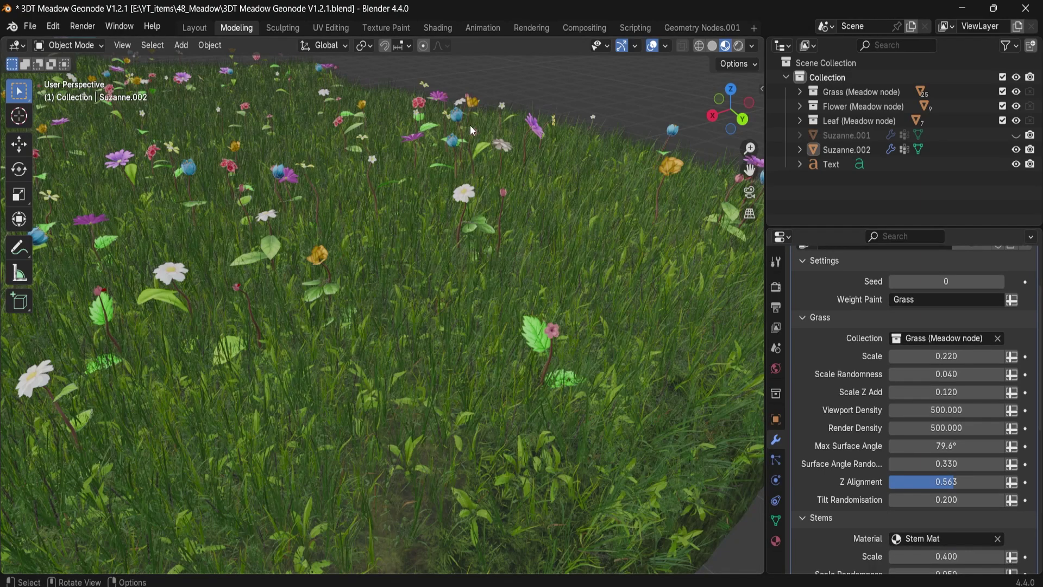
scroll(833, 425, down, 4)
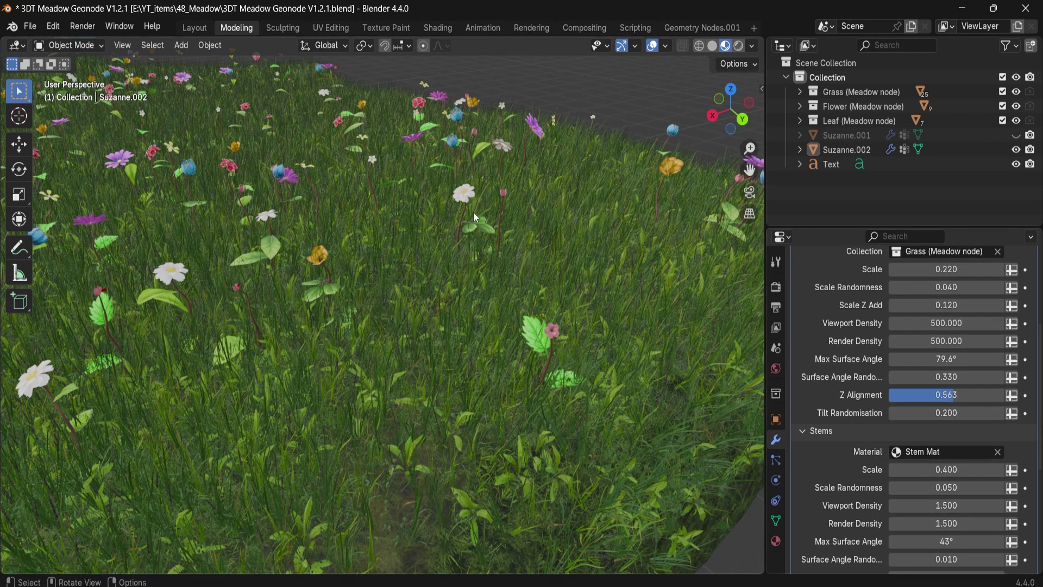
click(912, 507)
text(0)
key(Return)
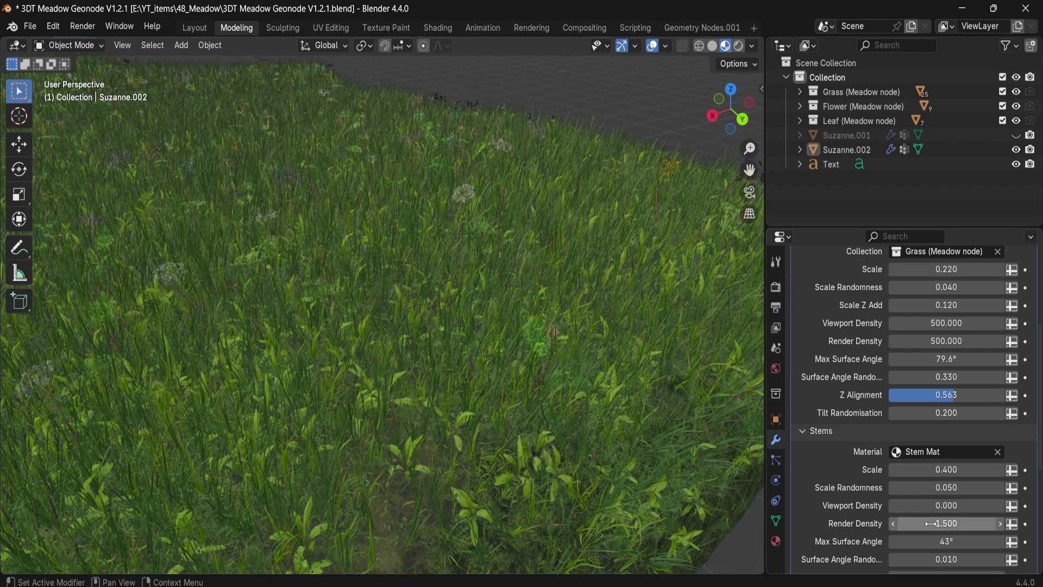
click(915, 520)
text(0)
key(Return)
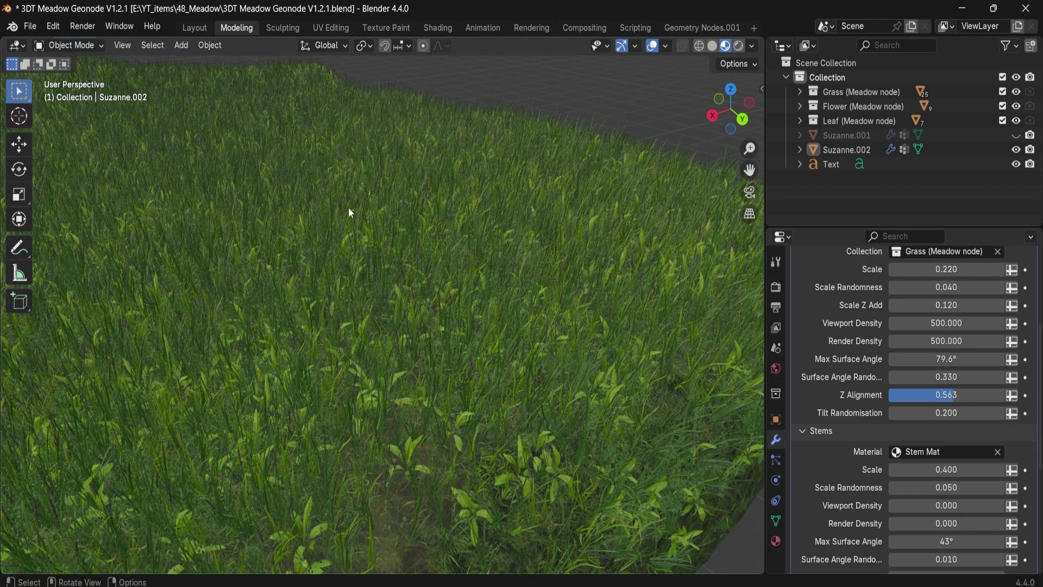
middle_drag(349, 214, 565, 228)
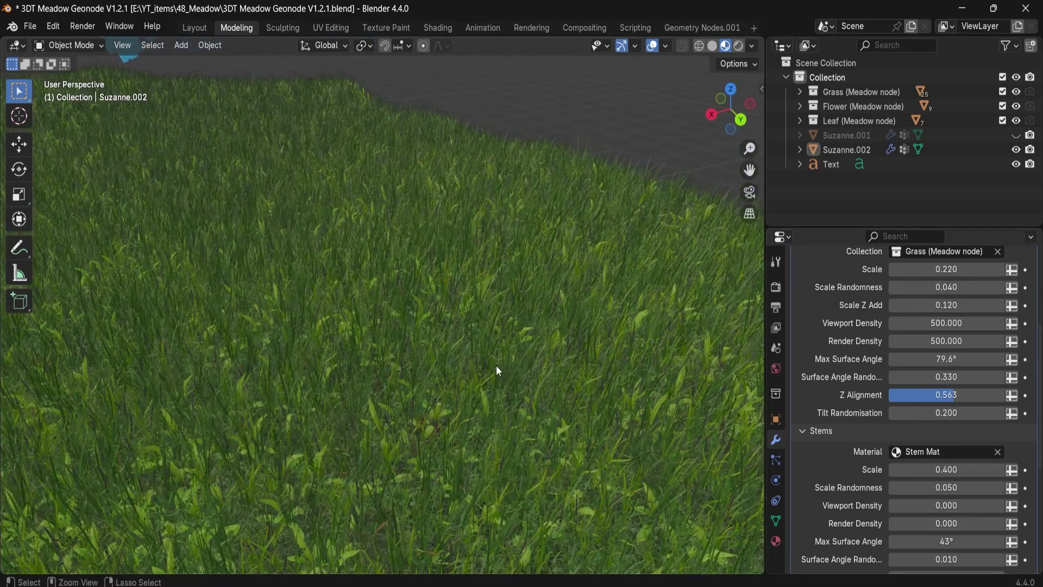
key(ctrl+z)
middle_drag(478, 357, 461, 351)
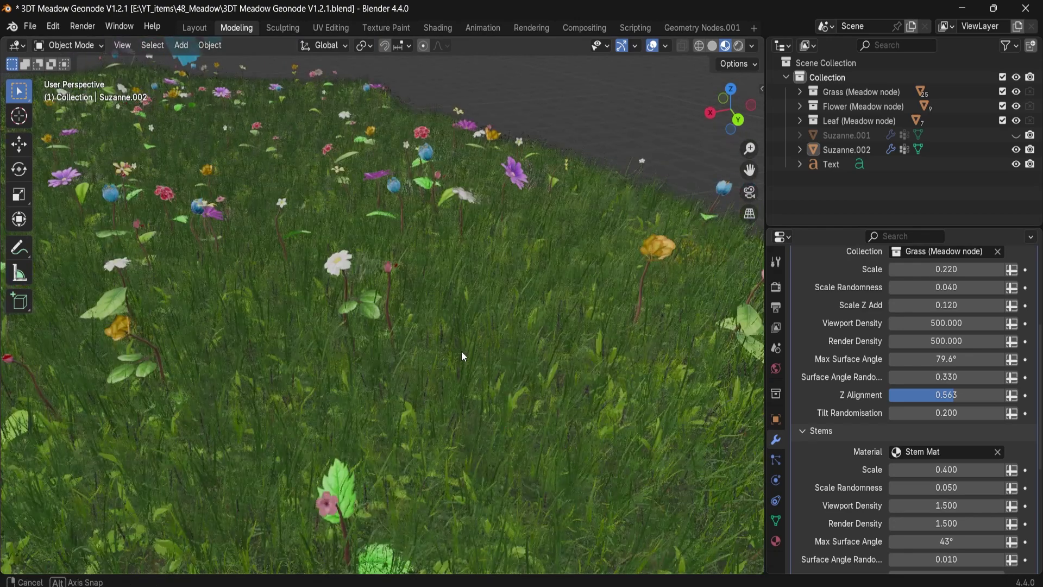
- Set the Stems Scale to 0.480 and their Scale Randomness to 0.120
mouse_move(956, 470)
mouse_down()
mouse_move(994, 470)
mouse_move(919, 469)
mouse_move(978, 469)
mouse_move(962, 487)
mouse_move(979, 488)
mouse_move(958, 487)
mouse_up()
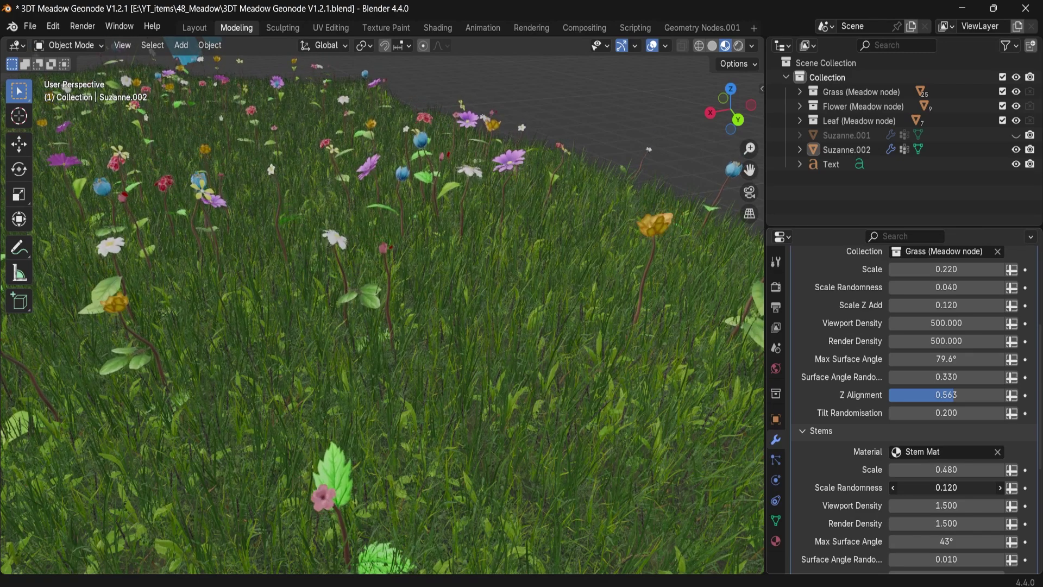
middle_drag(338, 317, 325, 324)
shift+middle_drag(490, 235, 750, 255)
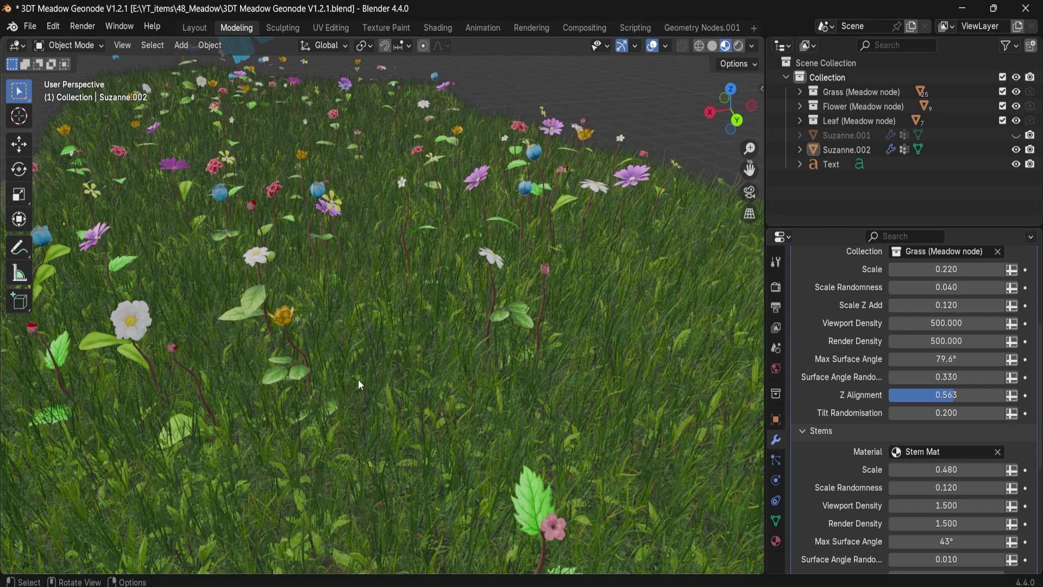
- Inspect the flowers near the sloped edge and thin the stems to a Mesh Radius of 0.004
scroll(945, 523, down, 2)
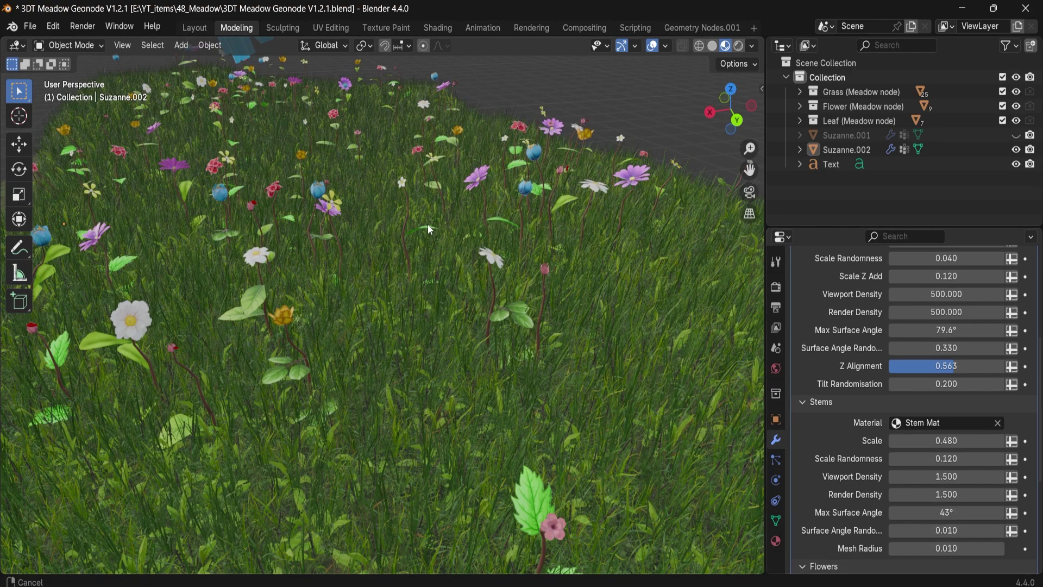
shift+middle_drag(428, 224, 408, 213)
shift+middle_drag(317, 400, 407, 394)
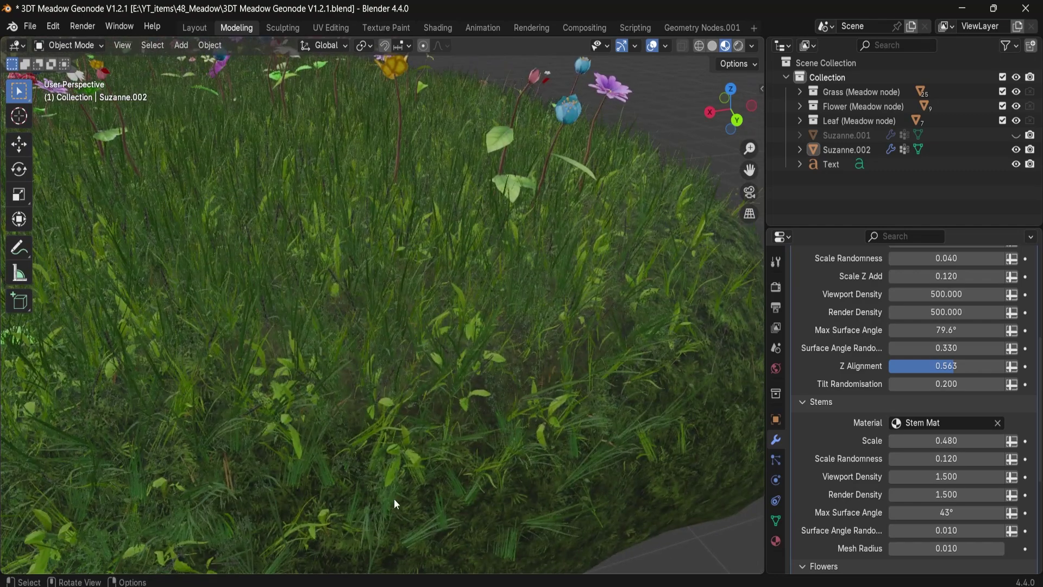
middle_drag(372, 298, 502, 347)
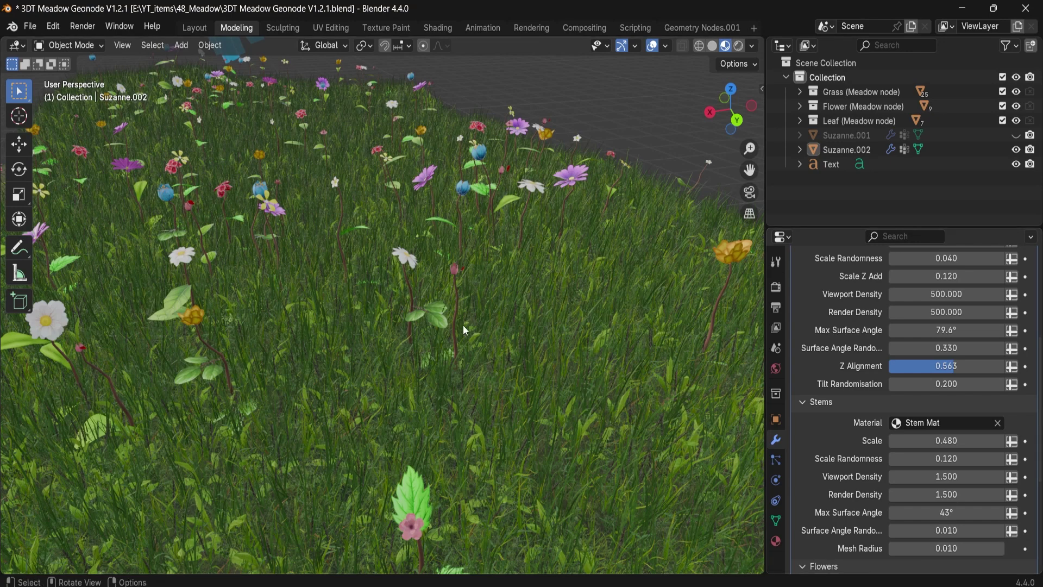
scroll(409, 295, up, 4)
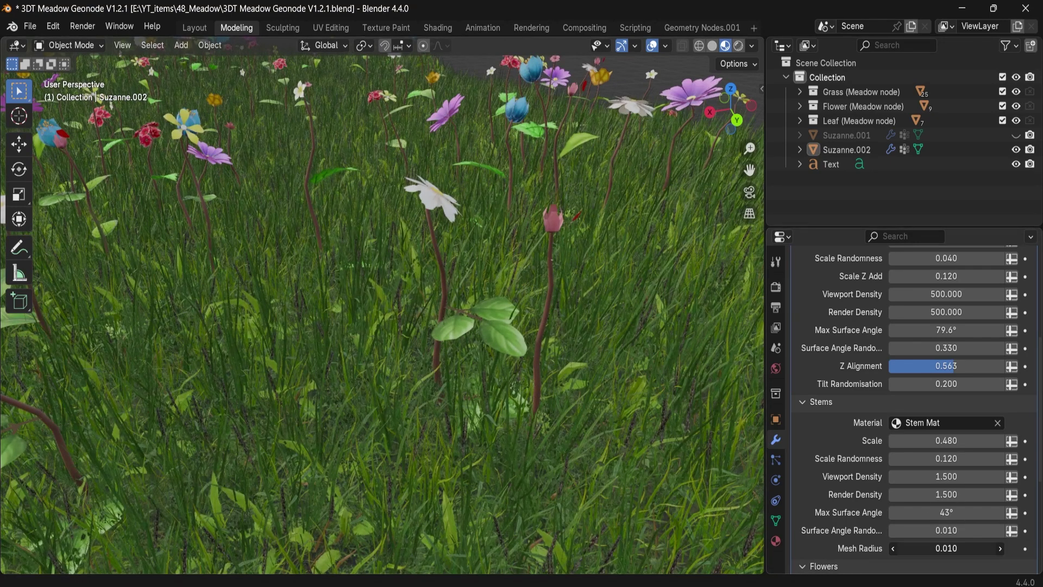
drag(946, 548, 913, 548)
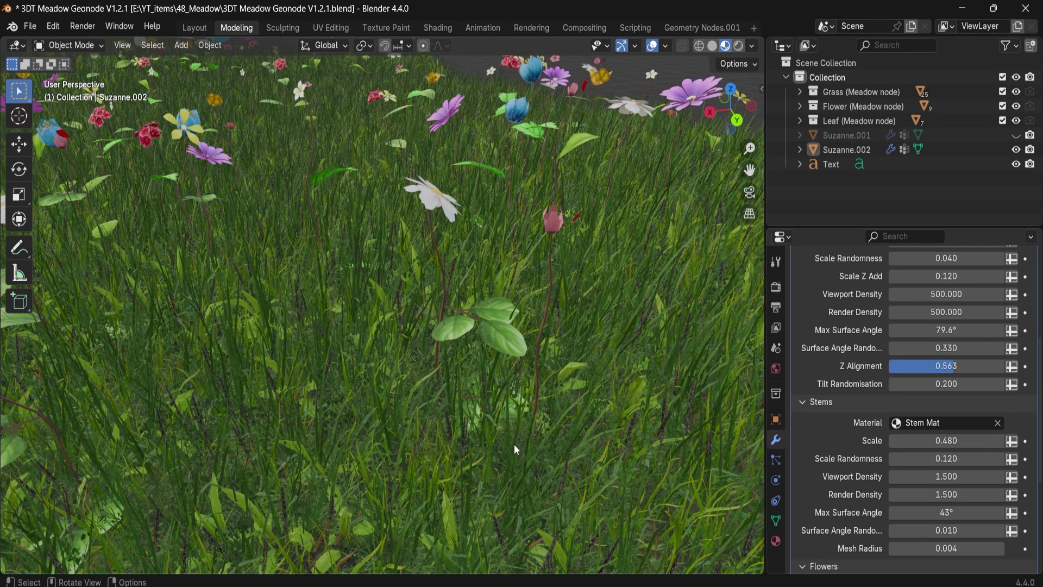
- Expand the Flower (Meadow node) collection, frame Light Purple.002, and view the source flowers around it
scroll(924, 434, down, 5)
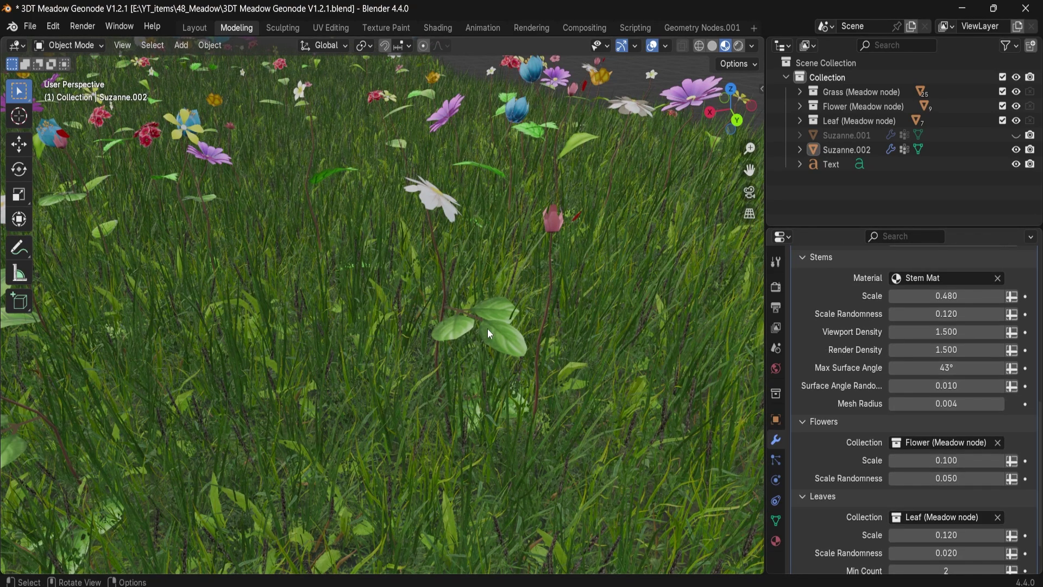
scroll(852, 498, down, 2)
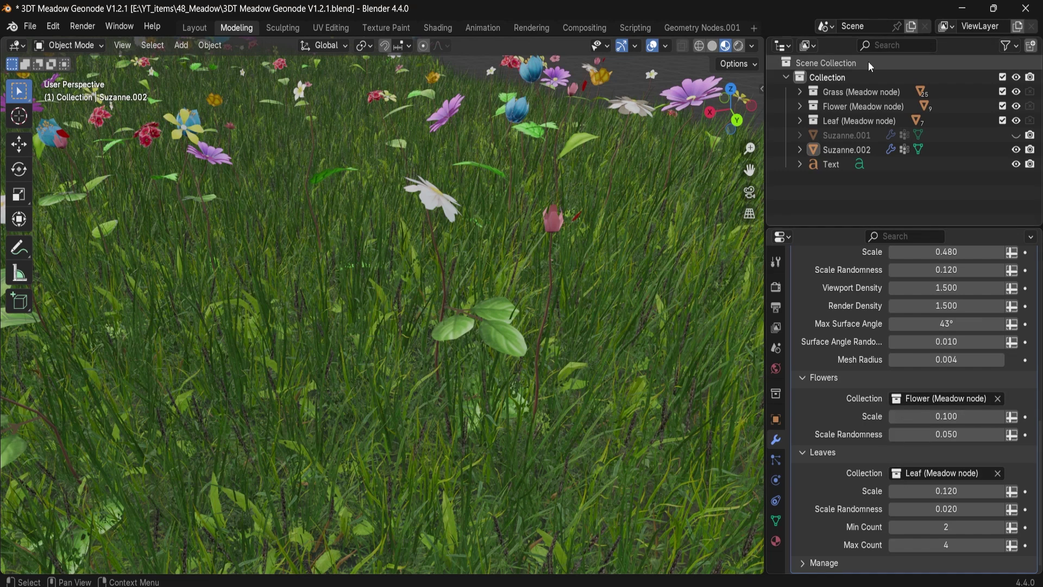
click(847, 106)
click(799, 107)
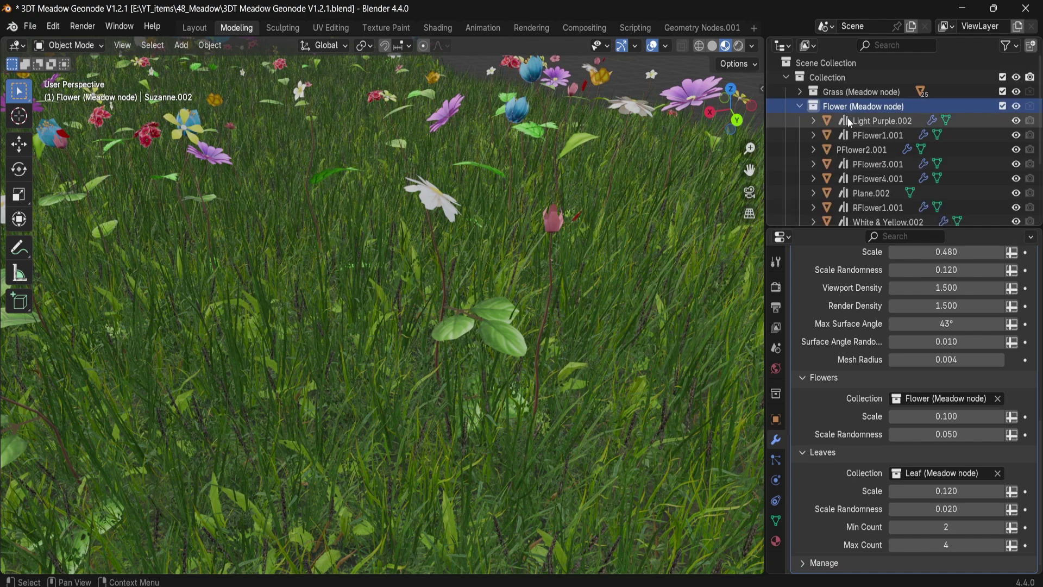
click(849, 119)
key(KP_Decimal)
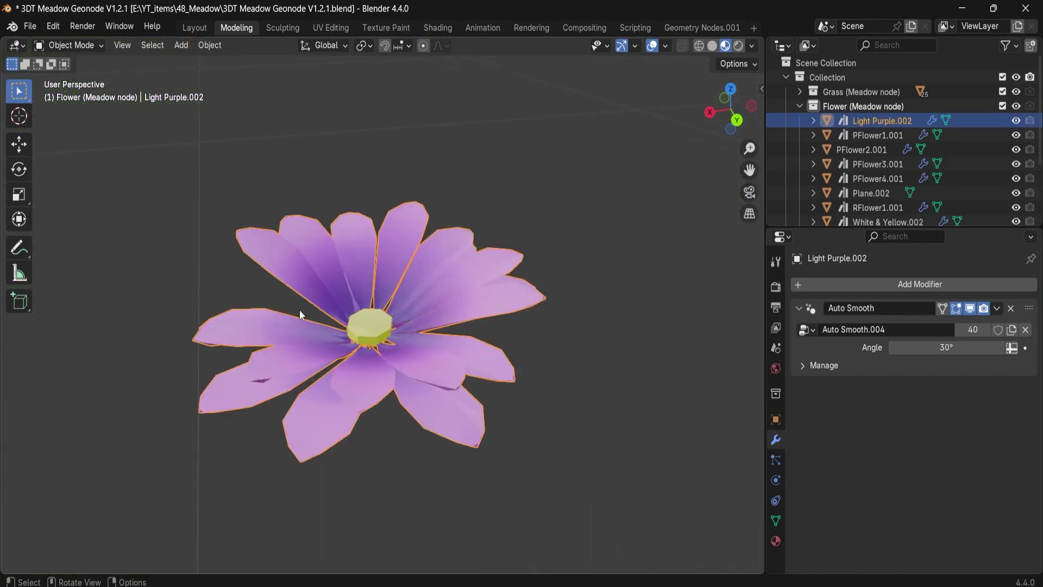
scroll(452, 334, down, 8)
middle_drag(452, 334, 303, 296)
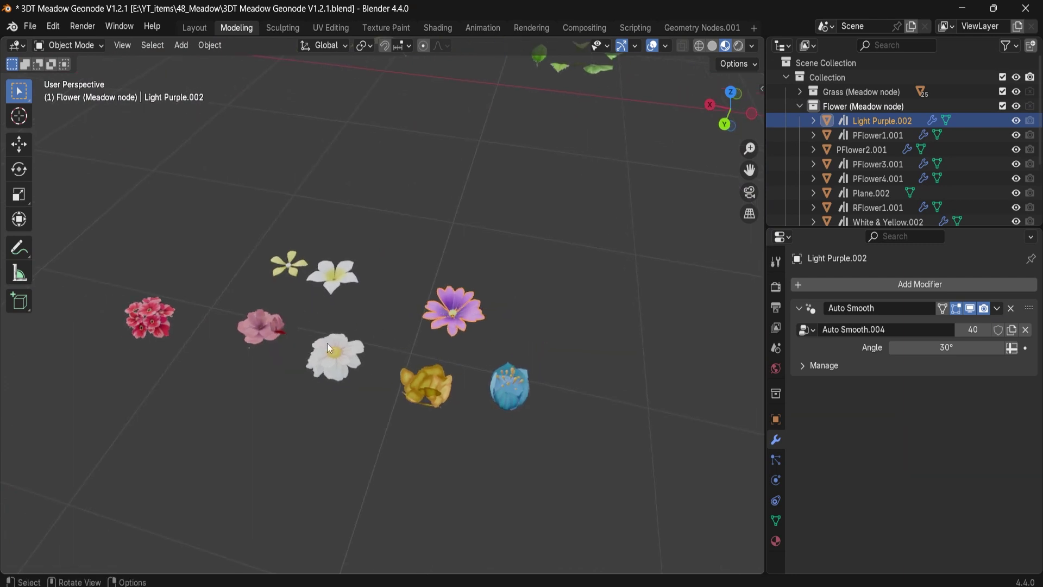
middle_drag(451, 302, 459, 300)
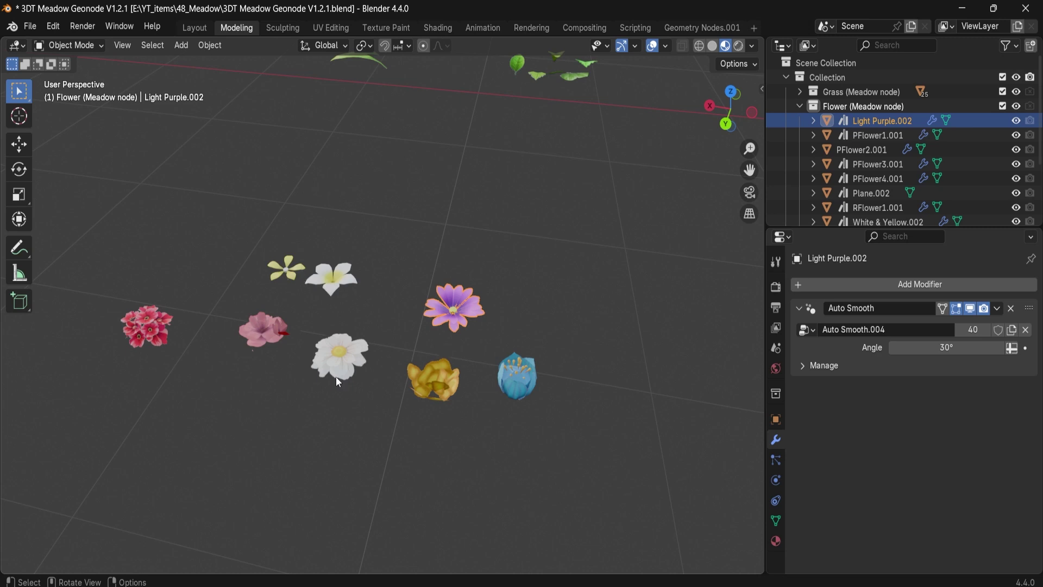
- Move all source flowers except PFlower3.001 and White & Yellow.002 from Flower (Meadow node) into Collection, and check the remaining ones
drag(117, 243, 292, 349)
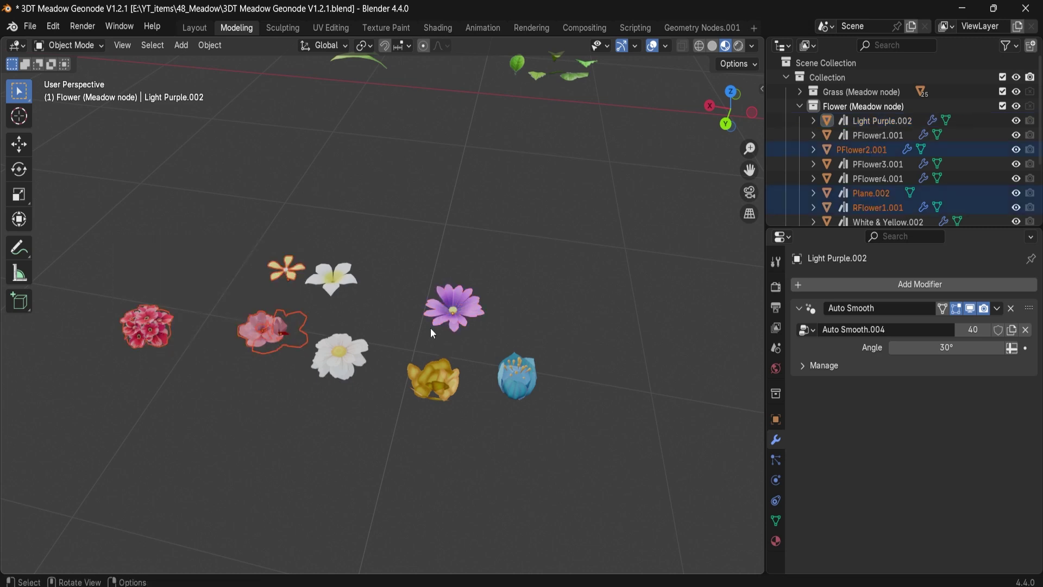
shift+drag(422, 279, 537, 393)
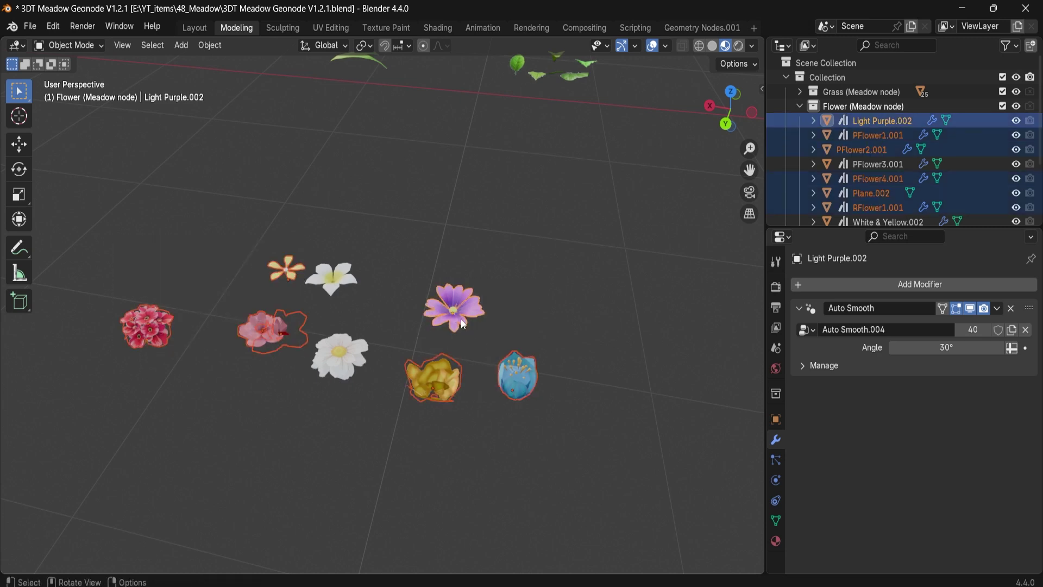
key(m)
mouse_move(401, 330)
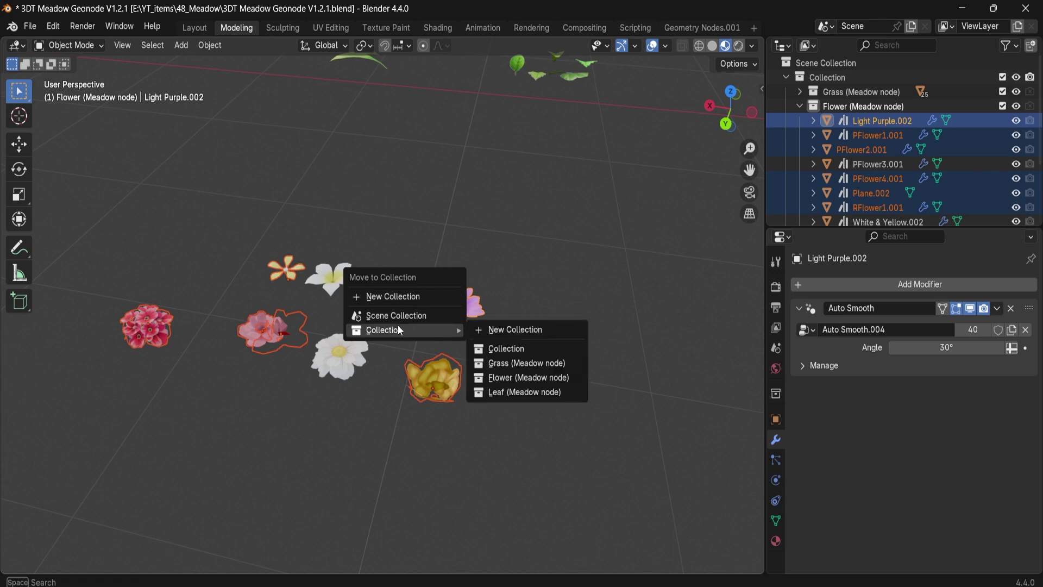
click(494, 348)
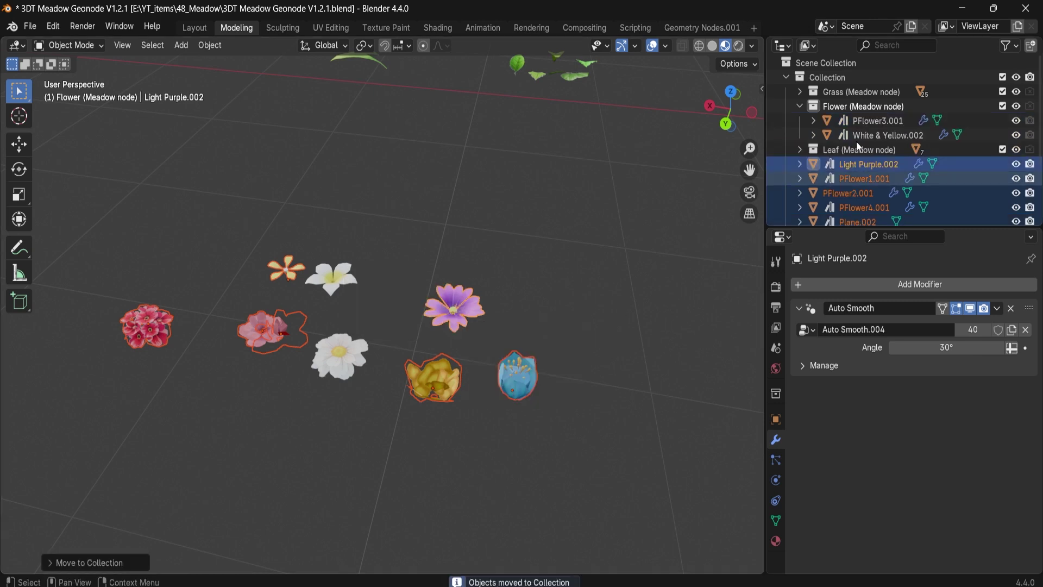
click(842, 109)
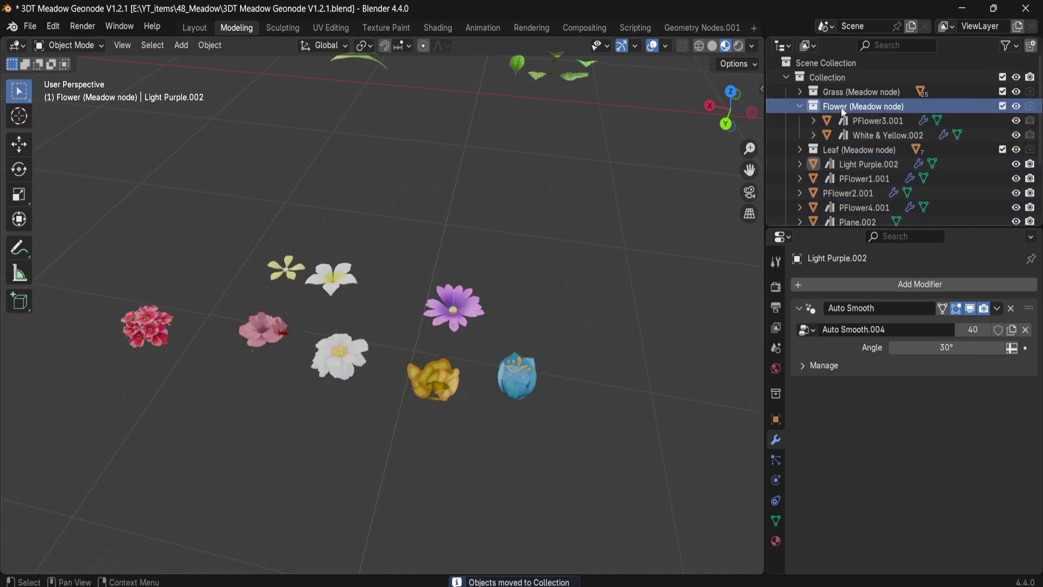
click(852, 126)
click(856, 133)
click(830, 106)
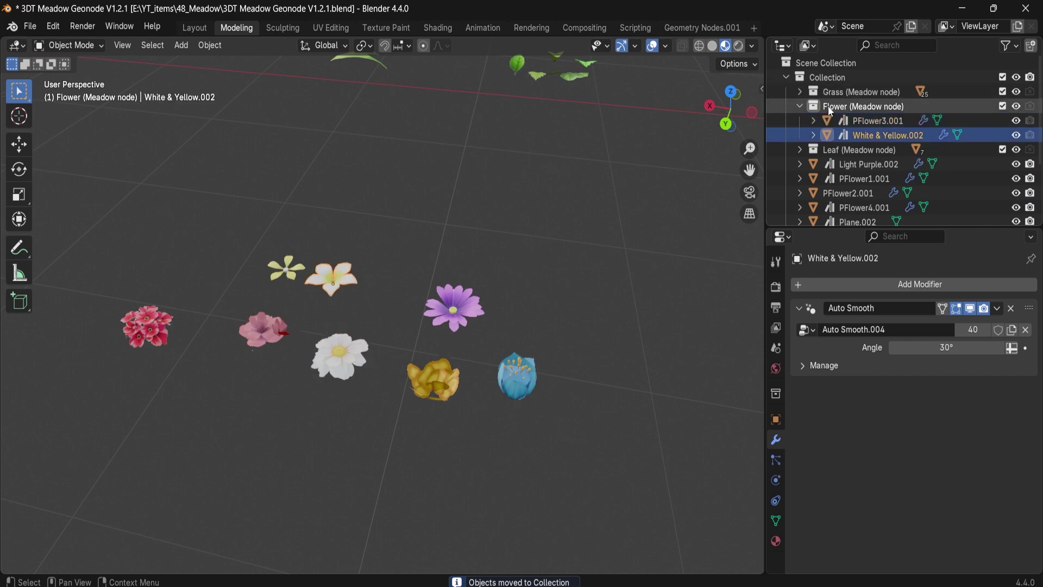
- Reselect the meadow terrain Suzanne.002, inspect its flowers up close, and bring up its Flowers and Leaves settings
scroll(436, 282, down, 8)
shift+middle_drag(493, 258, 344, 312)
click(330, 347)
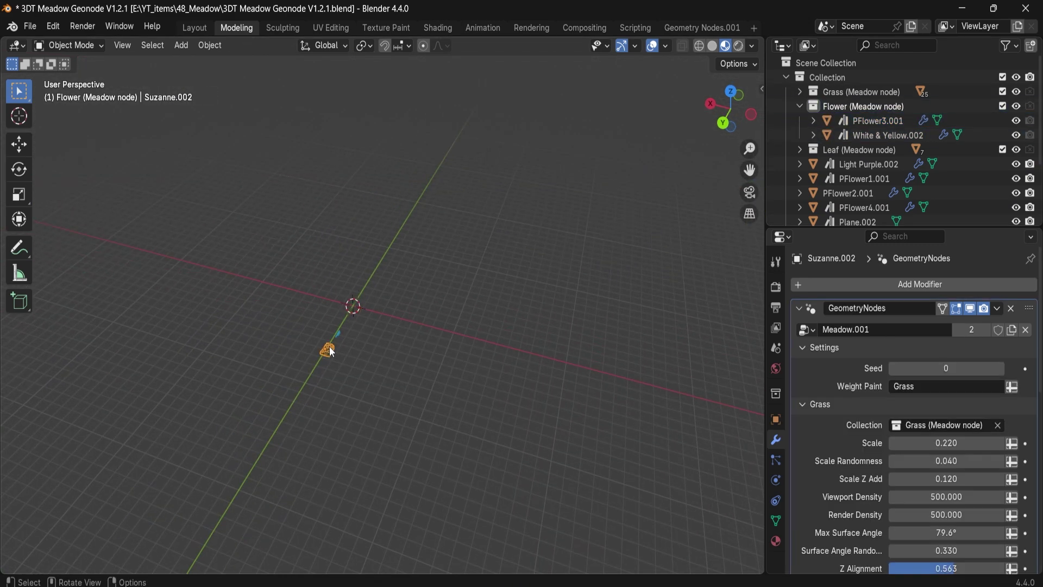
scroll(556, 373, up, 6)
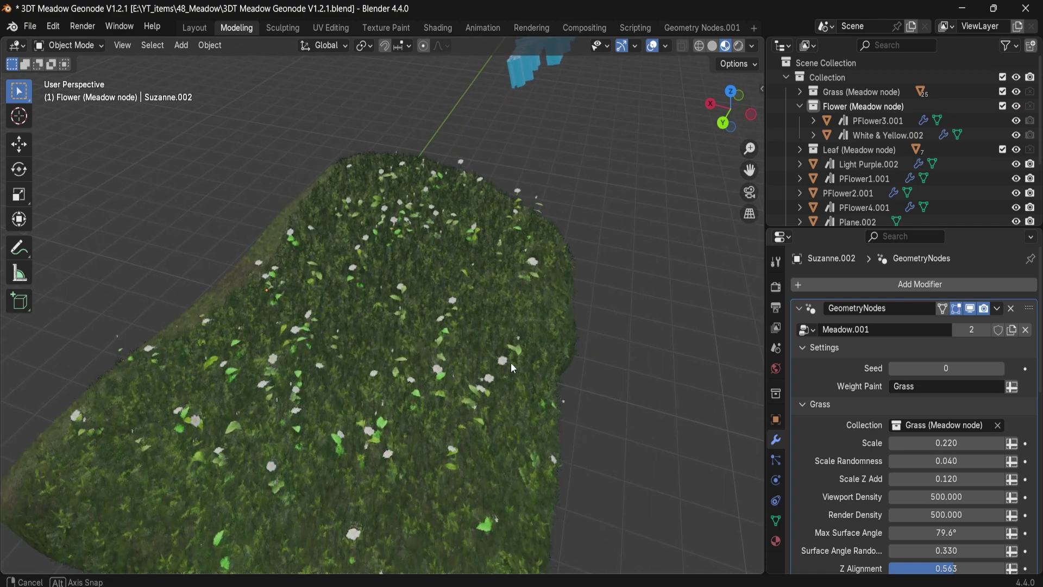
middle_drag(511, 363, 373, 347)
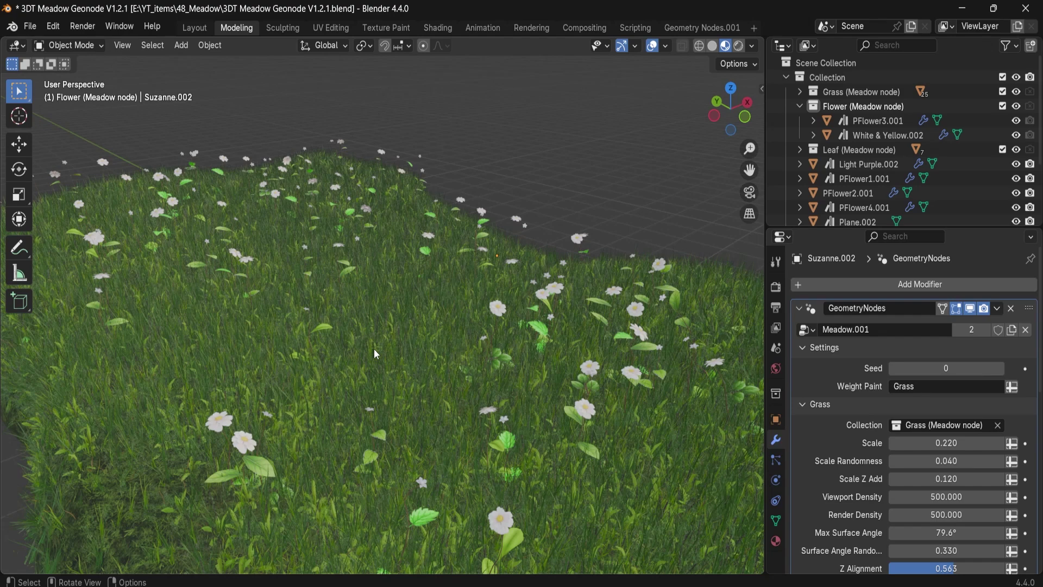
scroll(924, 407, down, 10)
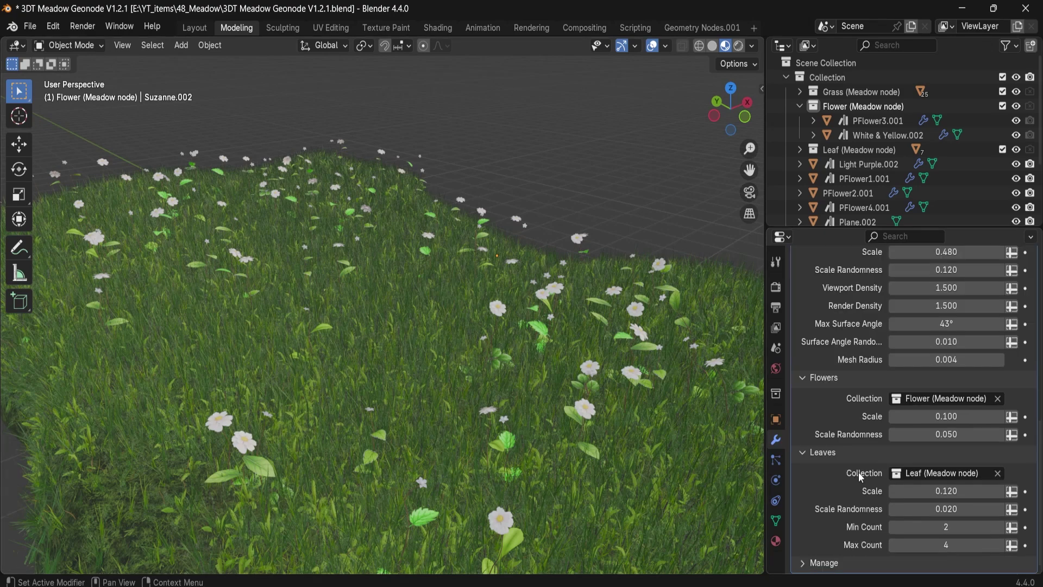
- Set the flowers' Scale to 0.130 and Scale Randomness to 0.110, and inspect the enlarged blossoms up close
scroll(483, 380, up, 2)
middle_drag(483, 382, 472, 382)
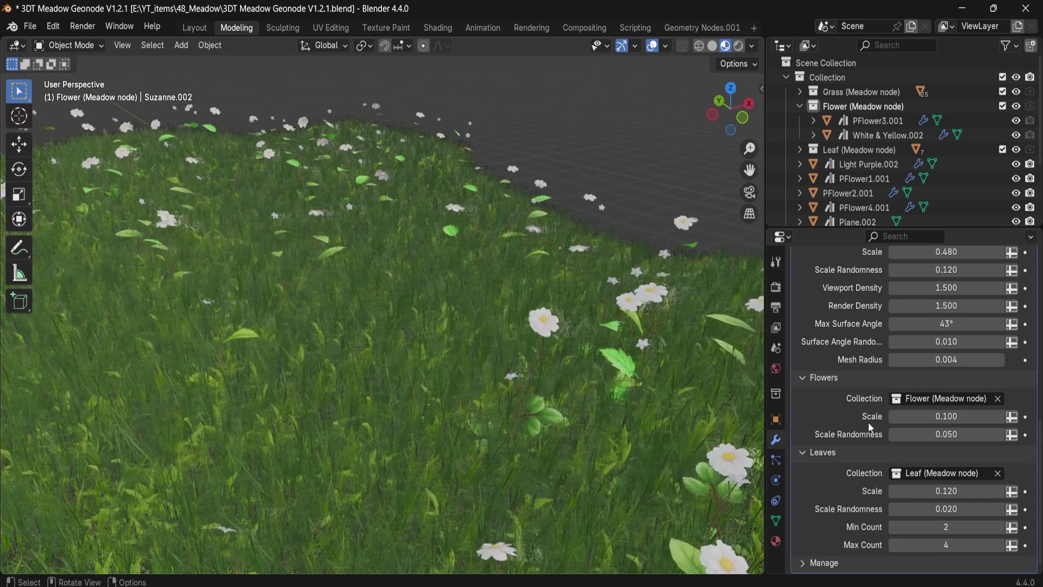
drag(930, 416, 961, 434)
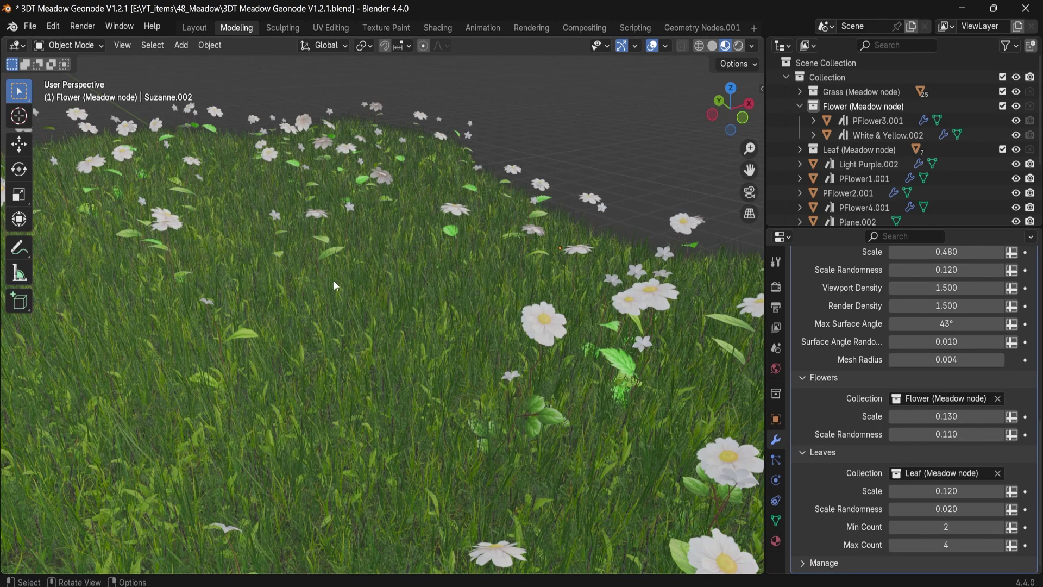
middle_drag(333, 281, 358, 356)
scroll(481, 395, up, 2)
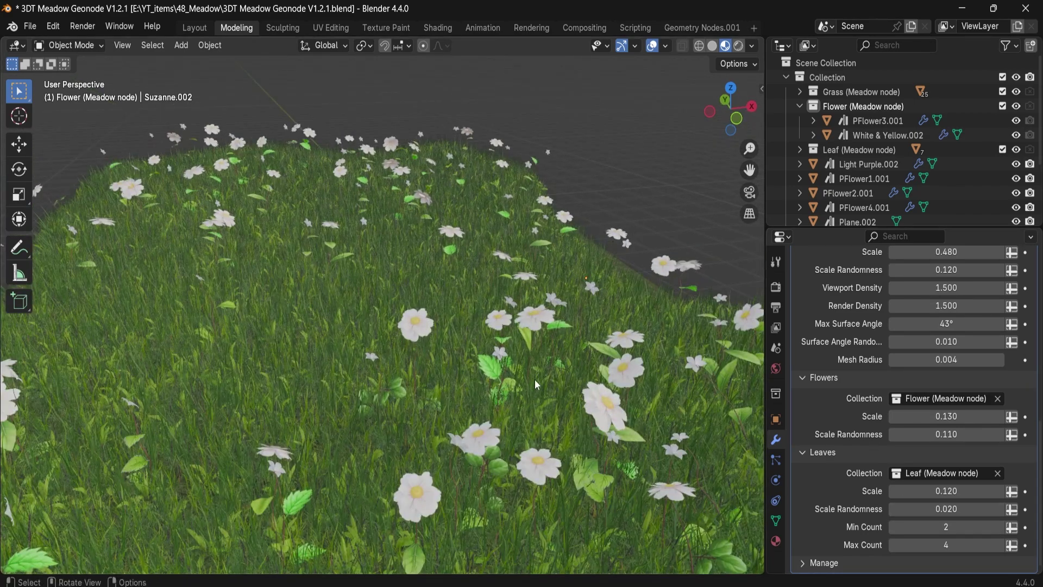
scroll(535, 380, up, 3)
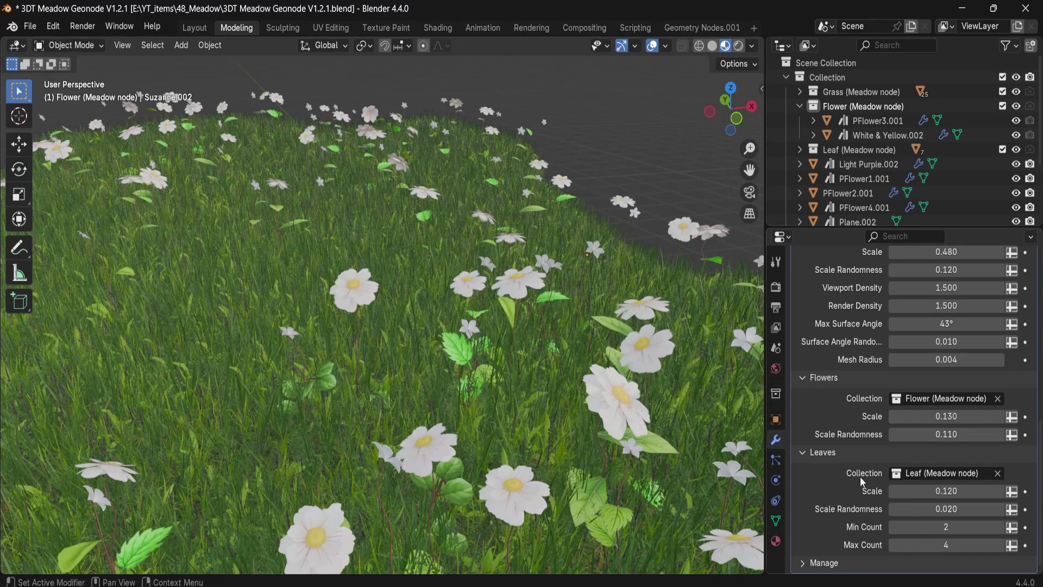
scroll(380, 389, up, 2)
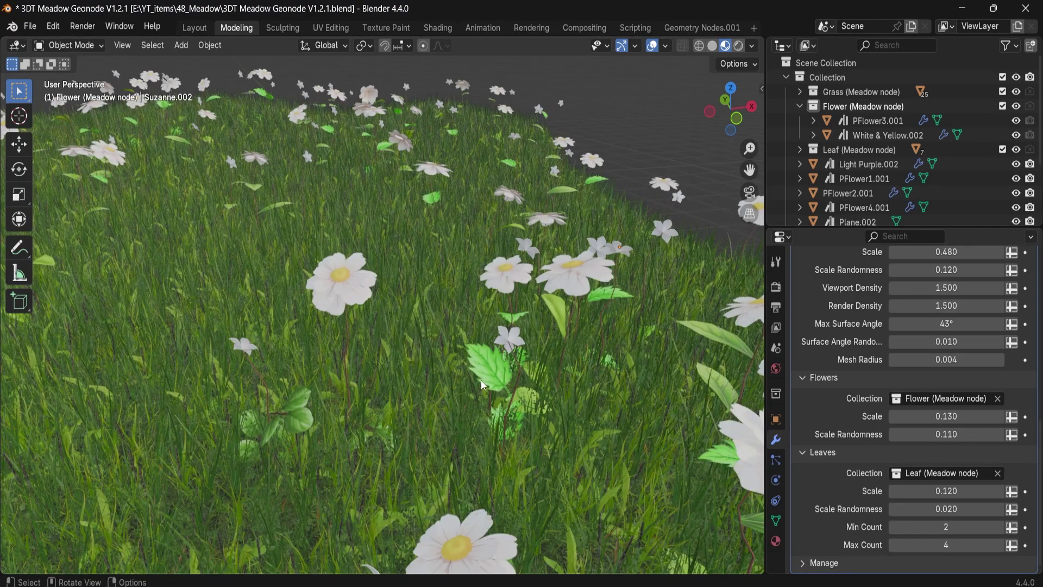
- Expand the Leaf (Meadow node) collection, frame Long Leaf.002, and highlight all source leaves through Small Leaf.002 to view them
click(846, 164)
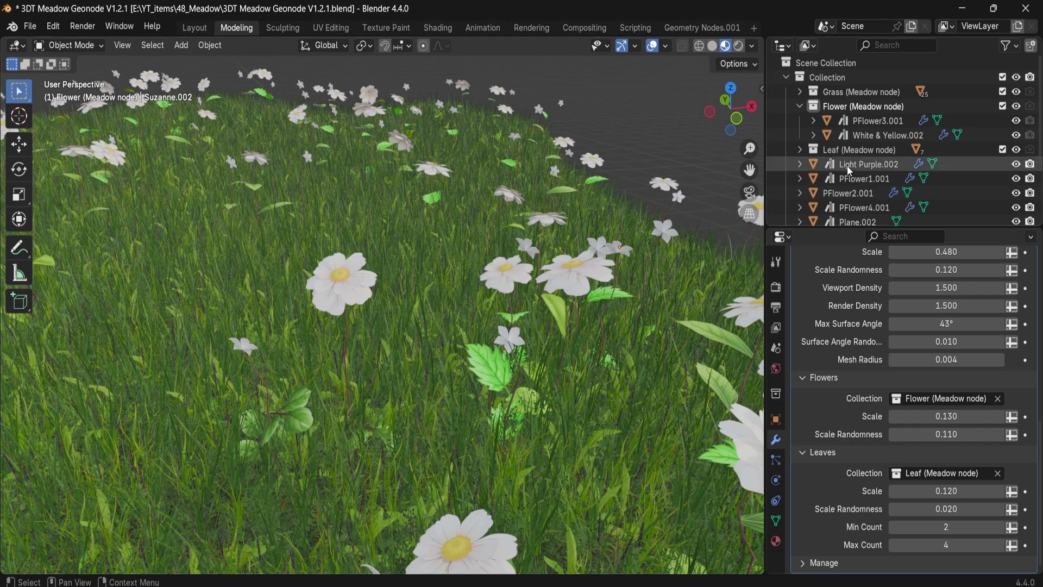
click(801, 149)
click(856, 162)
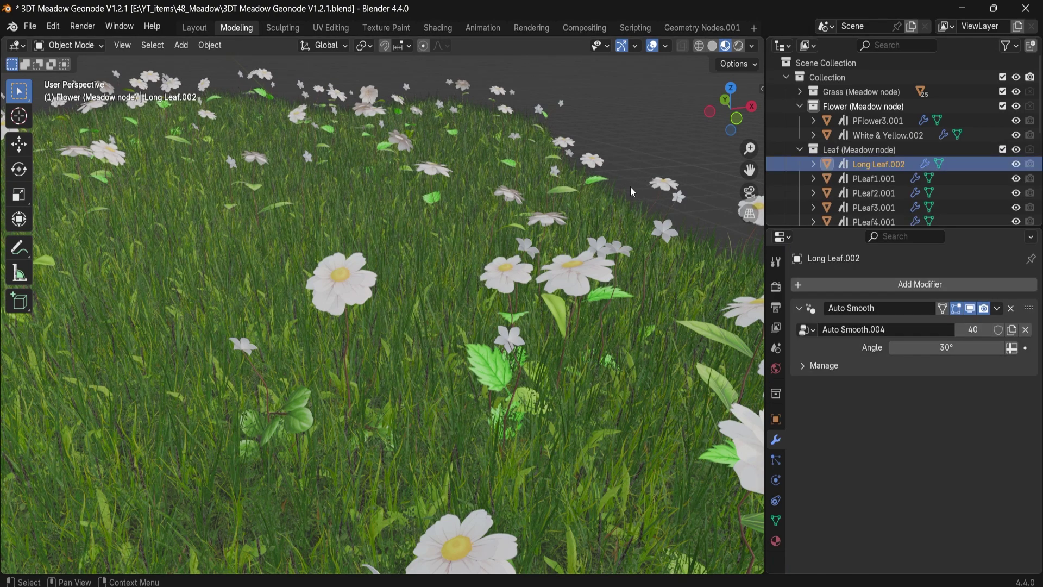
key(KP_Decimal)
scroll(435, 318, down, 10)
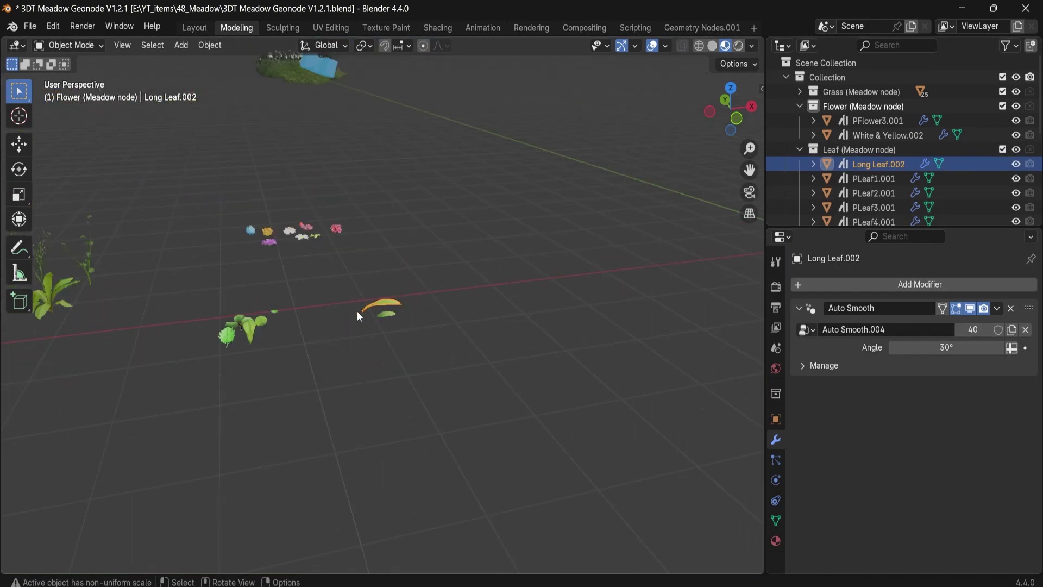
middle_drag(357, 311, 394, 356)
scroll(395, 356, up, 1)
scroll(397, 361, up, 1)
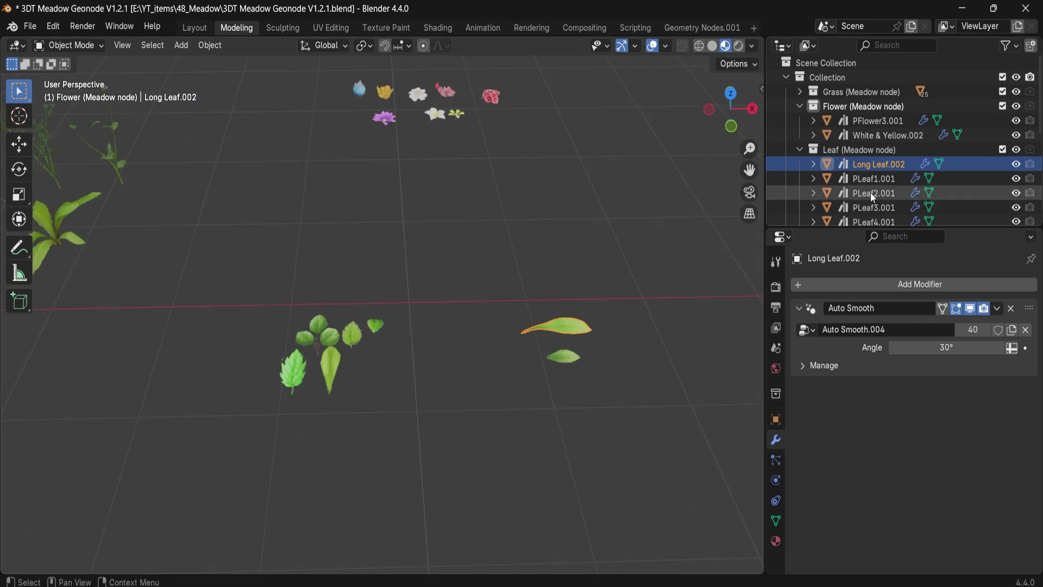
scroll(872, 187, down, 4)
shift+click(868, 159)
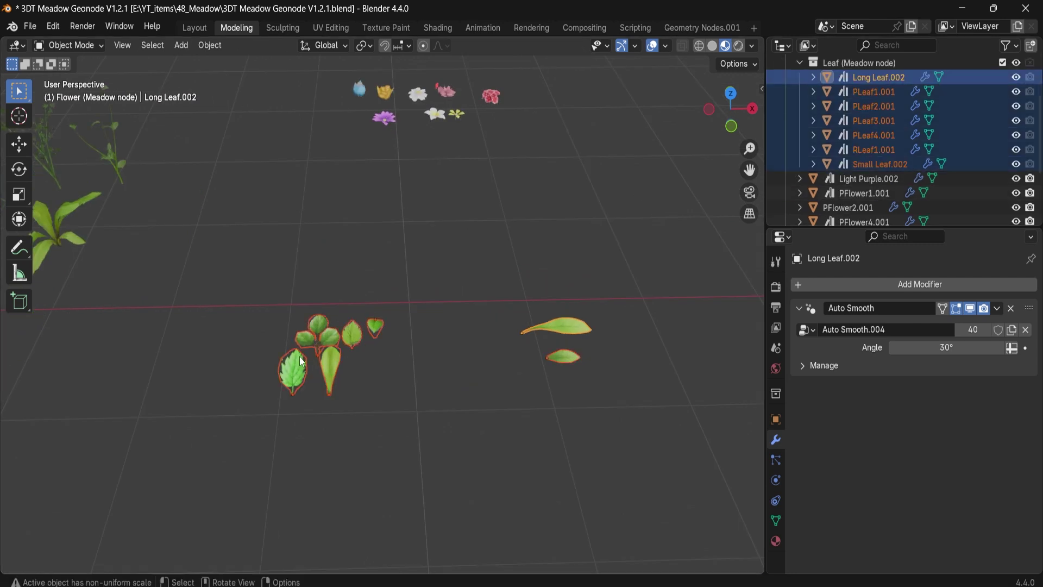
scroll(344, 395, up, 1)
shift+middle_drag(400, 378, 394, 356)
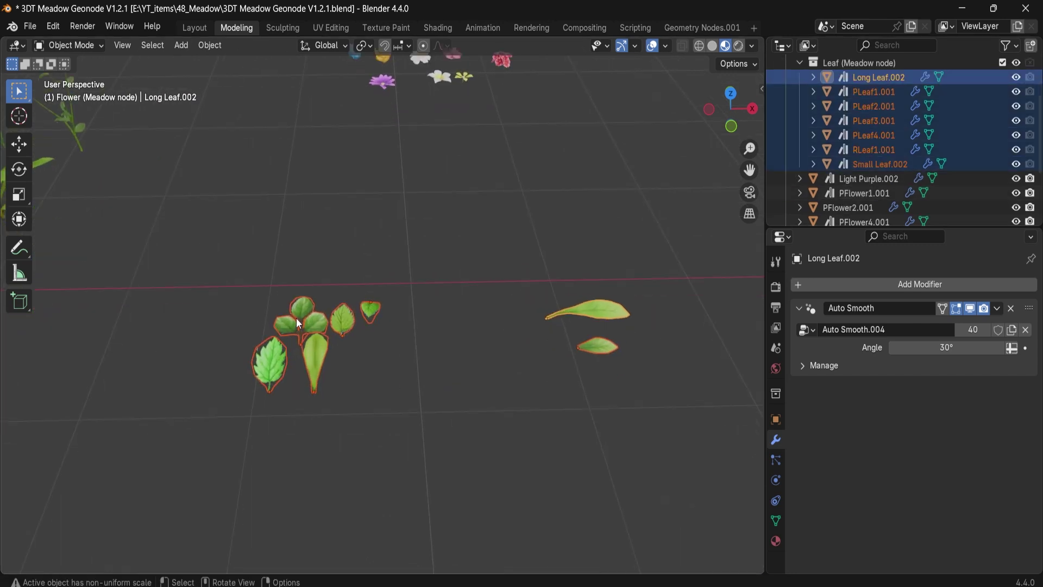
- Move PLeaf1.001 to PLeaf4.001 and RLeaf1.001 out of Leaf (Meadow node) into Collection
drag(242, 299, 388, 405)
drag(607, 318, 650, 372)
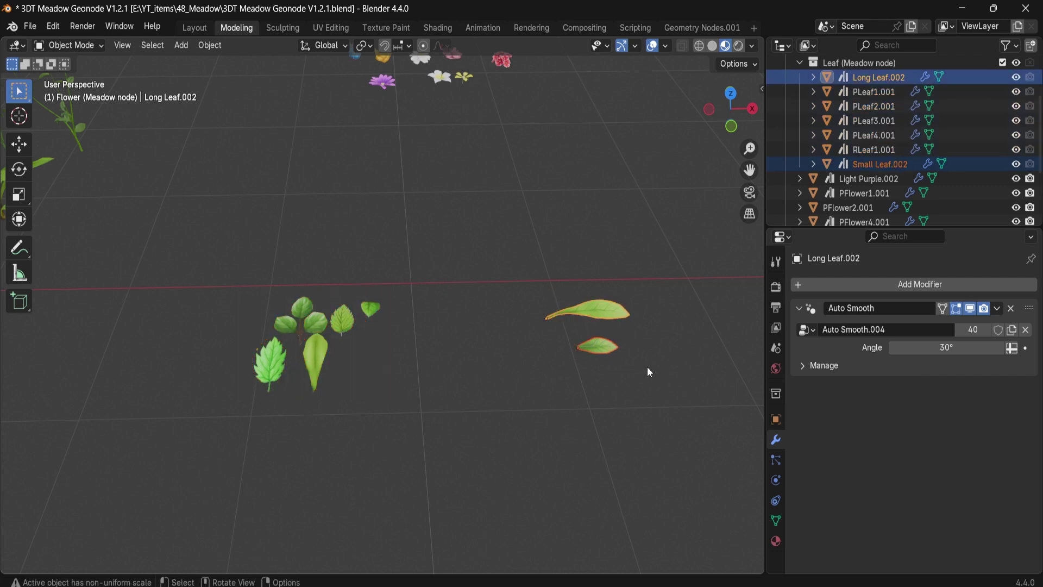
drag(205, 270, 432, 425)
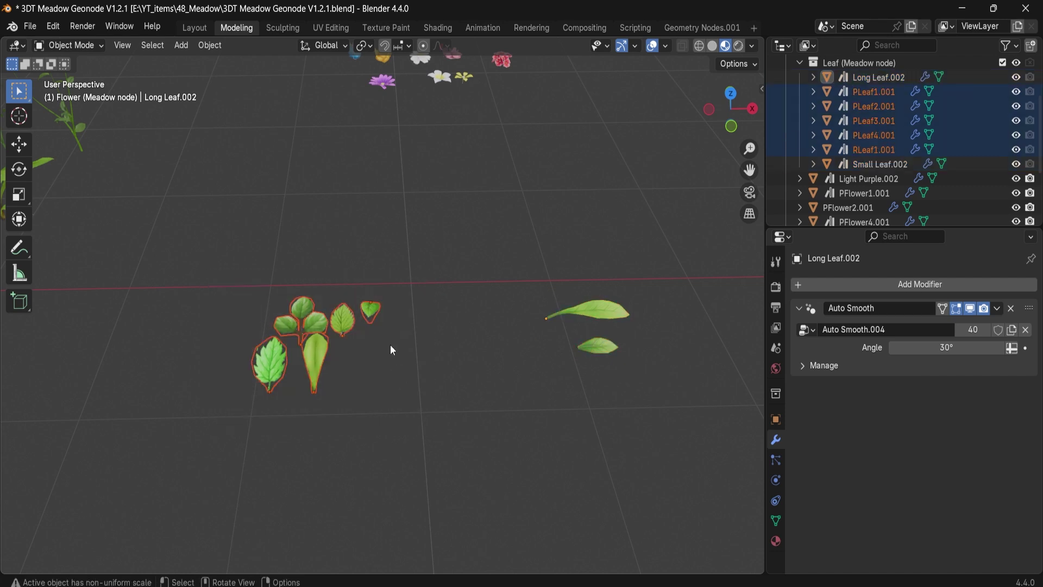
key(m)
mouse_move(392, 346)
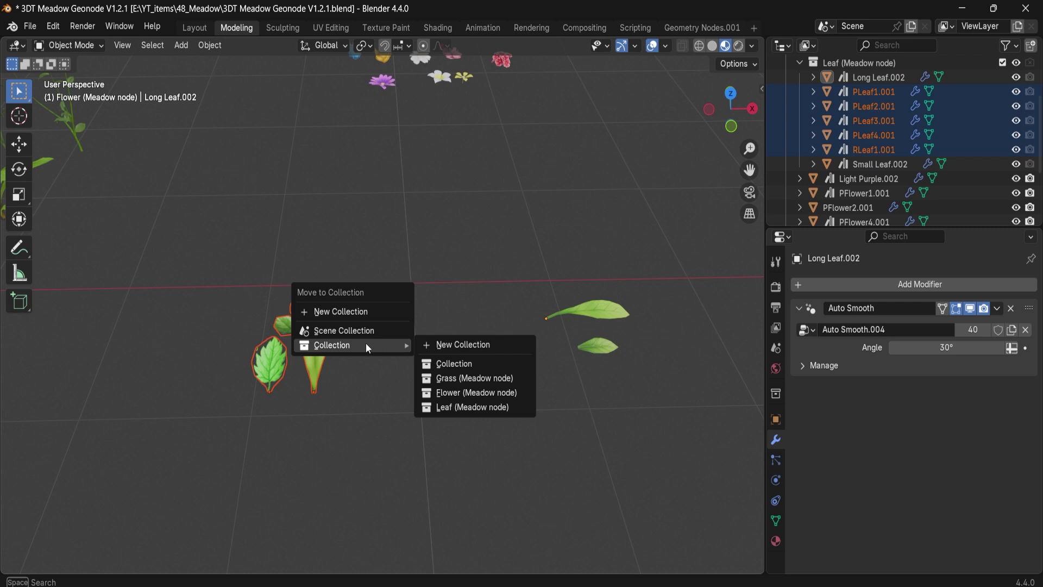
click(450, 363)
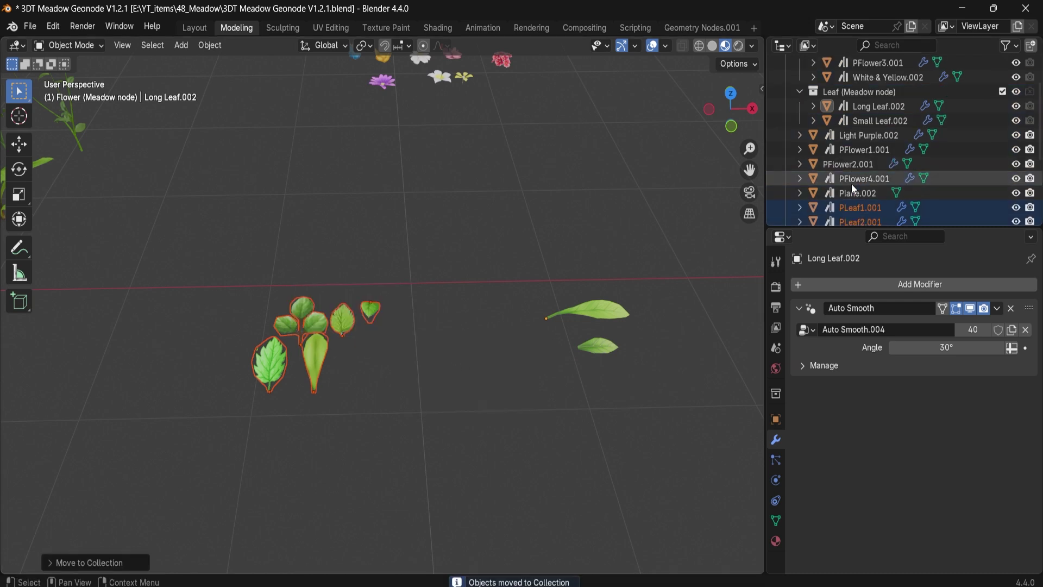
- Return PLeaf4.001 to the Leaf (Meadow node) collection and select its leaves from Long Leaf.002 to Small Leaf.002 to check them
click(852, 182)
click(303, 360)
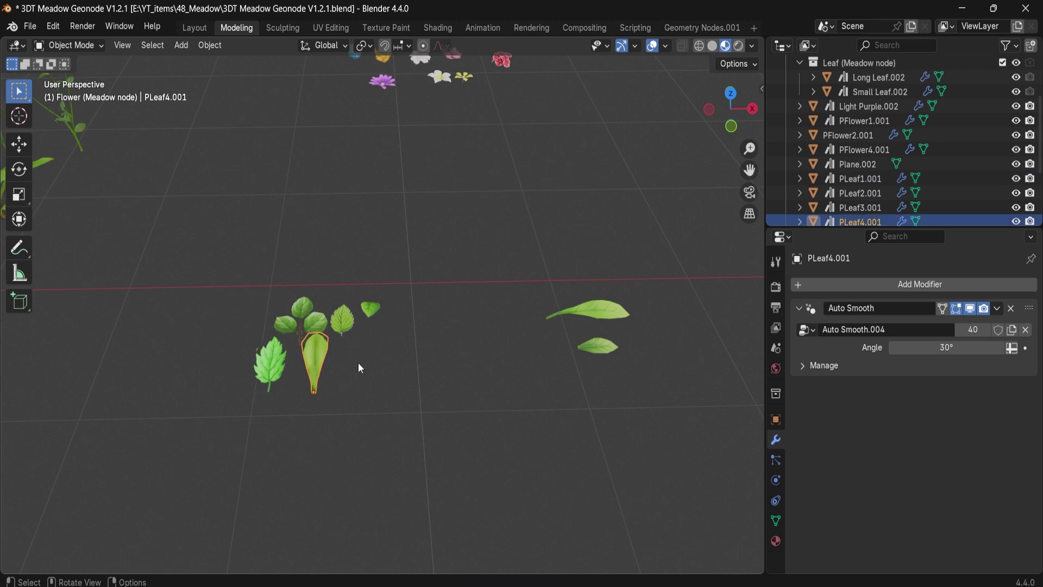
drag(854, 220, 846, 149)
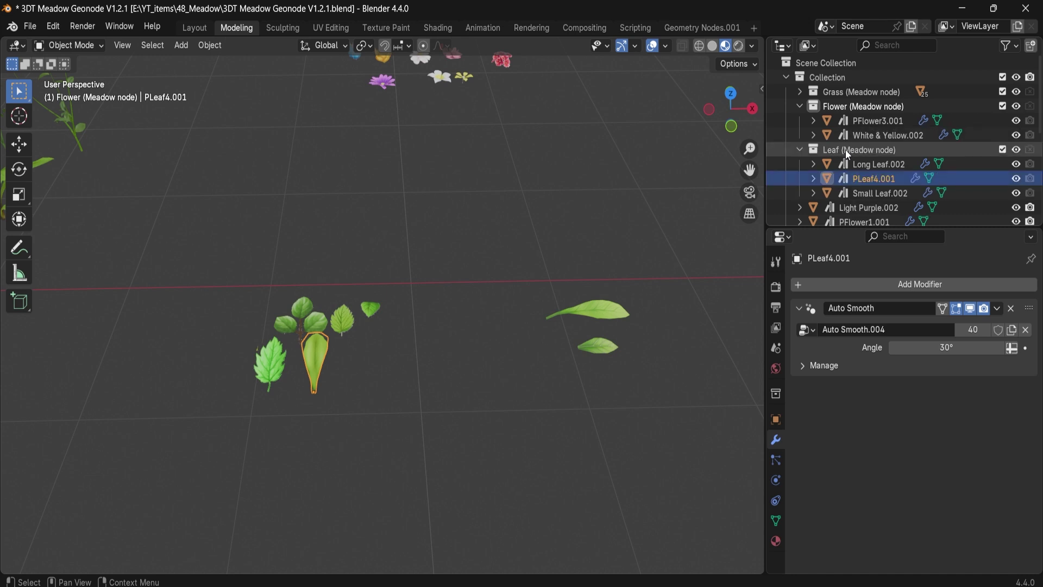
click(851, 166)
ctrl+click(855, 193)
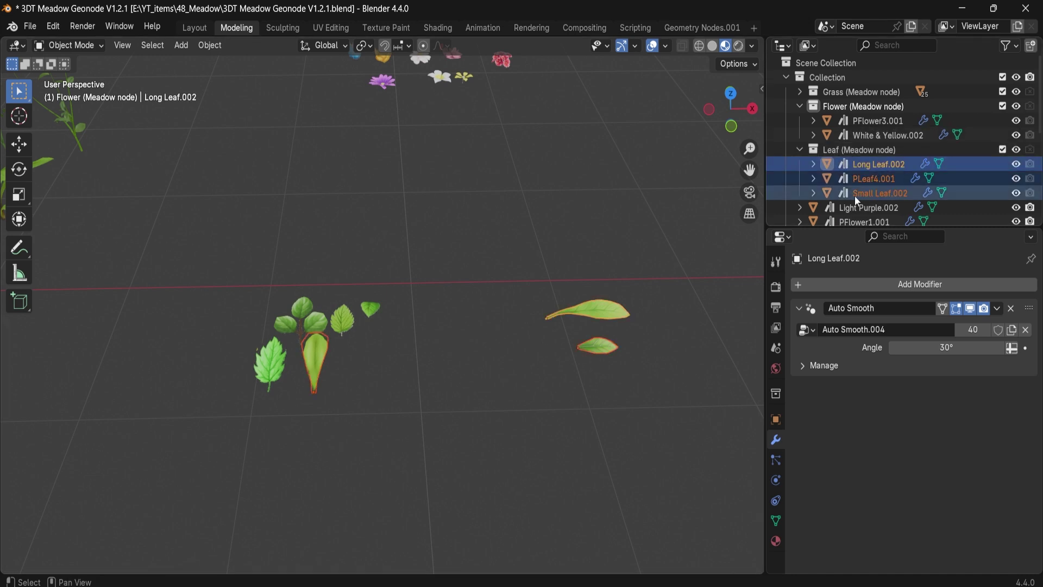
- Make the meadow terrain Suzanne.002 active, frame it, clear the selection highlight, and inspect its flowers and leaves up close
scroll(317, 357, down, 6)
scroll(402, 298, up, 6)
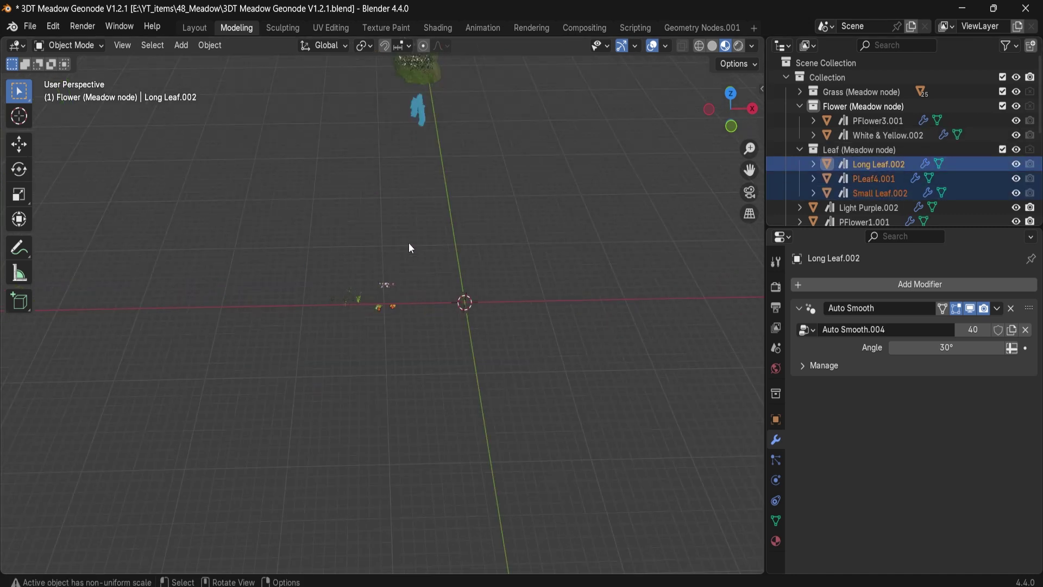
click(402, 213)
key(KP_Decimal)
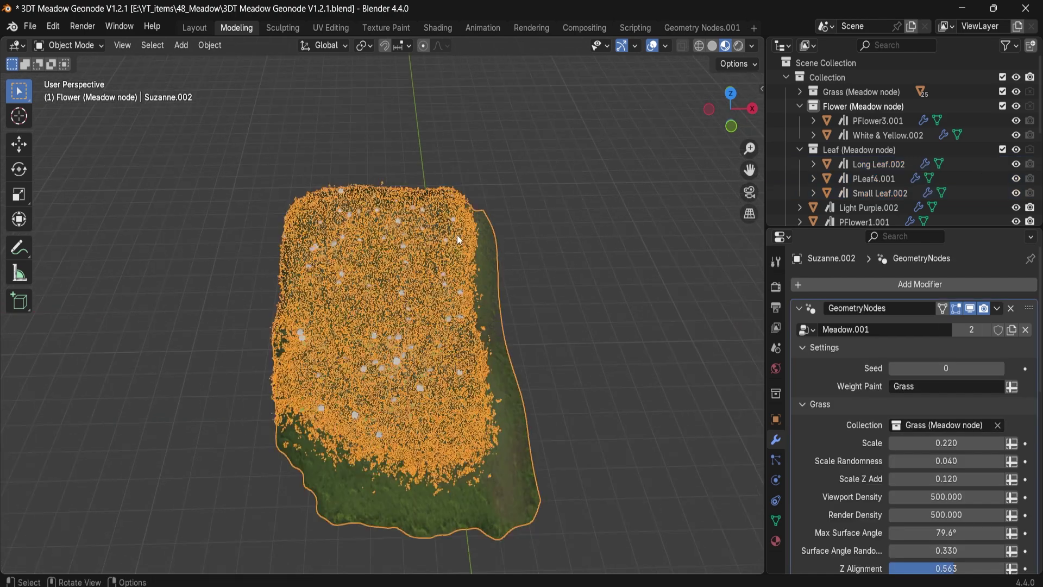
middle_drag(401, 306, 346, 286)
scroll(346, 286, up, 5)
click(619, 104)
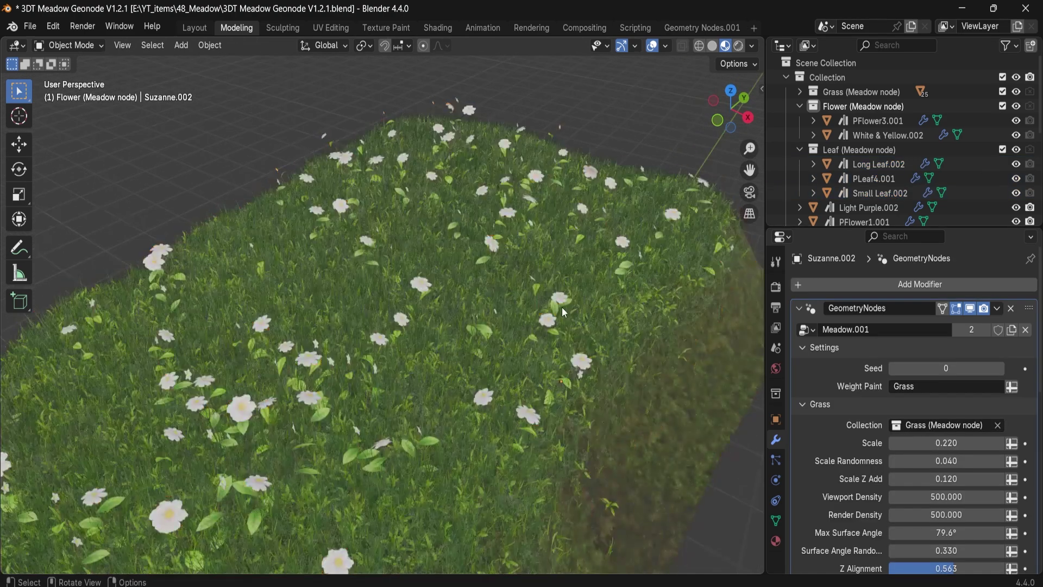
middle_drag(562, 307, 556, 298)
scroll(556, 298, up, 8)
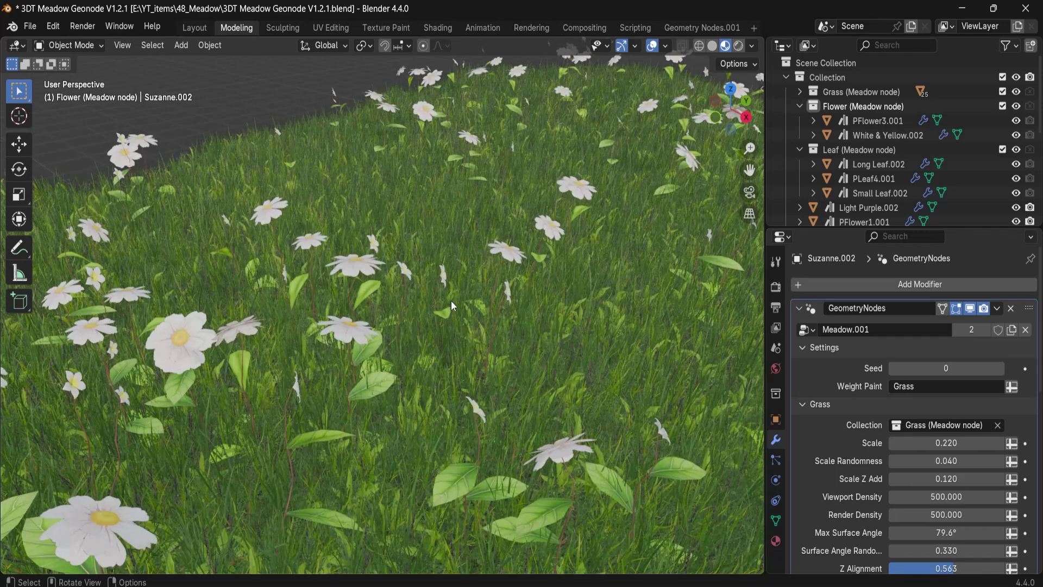
- Set the leaves' Scale to 0.130 and inspect the leaves attached to the flower stems
scroll(939, 482, down, 15)
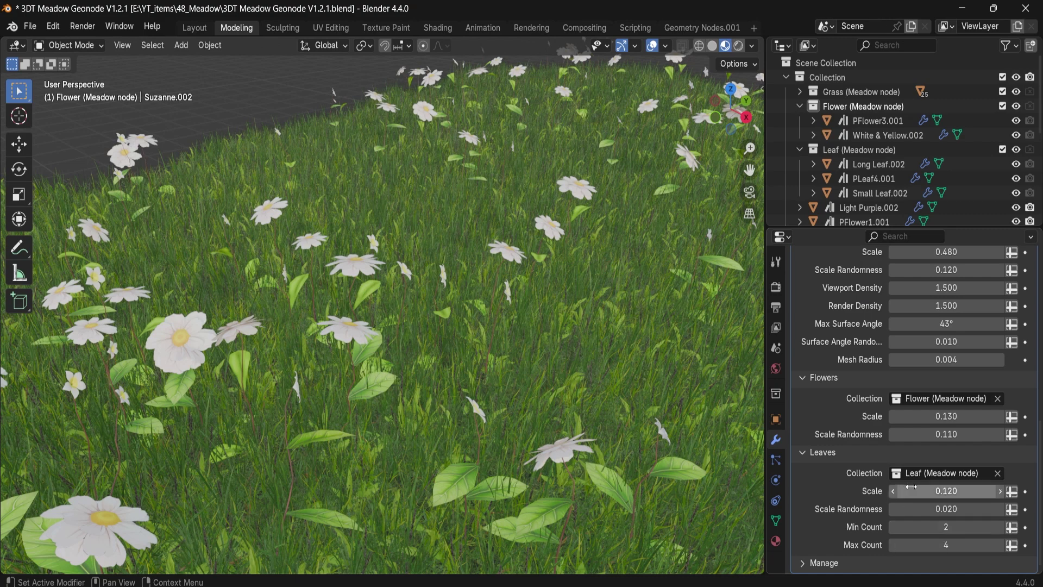
mouse_move(926, 493)
mouse_down()
mouse_move(986, 493)
mouse_move(926, 494)
mouse_up()
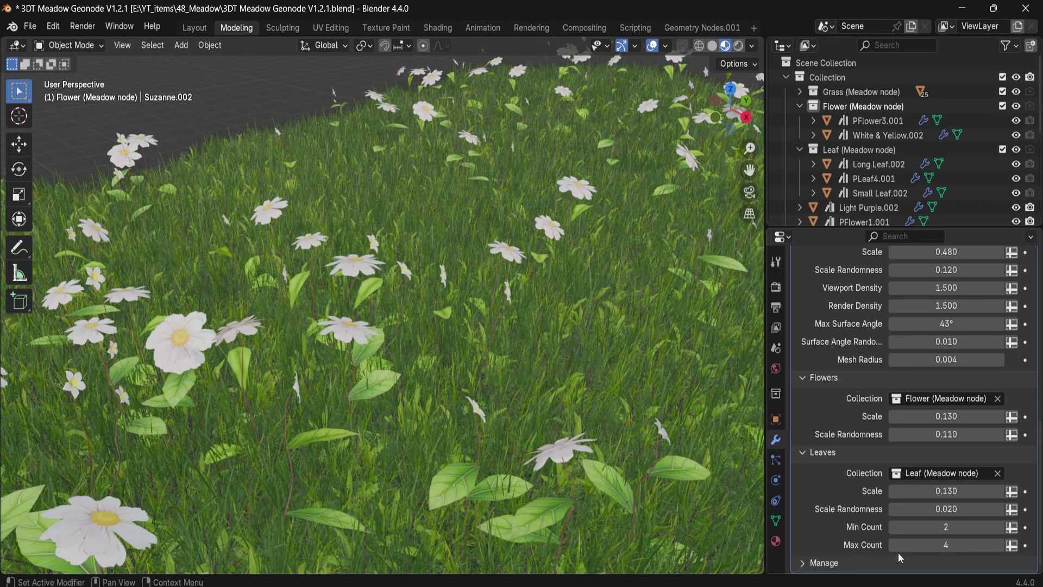
mouse_move(429, 386)
middle_down()
mouse_move(403, 374)
mouse_move(419, 380)
middle_up()
scroll(418, 378, up, 2)
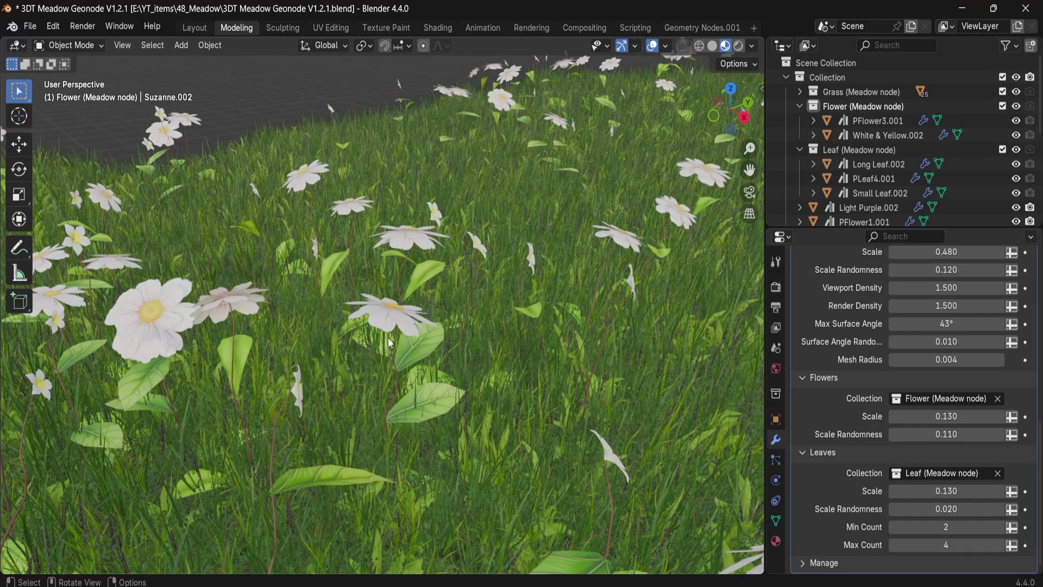
middle_drag(428, 367, 433, 343)
scroll(366, 313, up, 2)
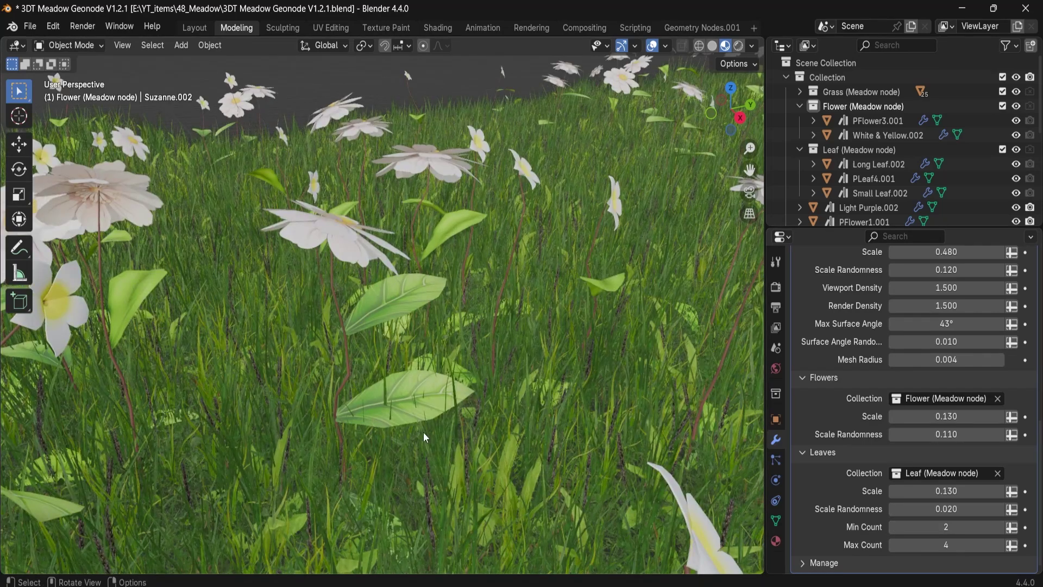
- Set the leaves' Min Count and Max Count to 1, inspect the stems, and reduce the leaf Scale to 0.060
click(893, 527)
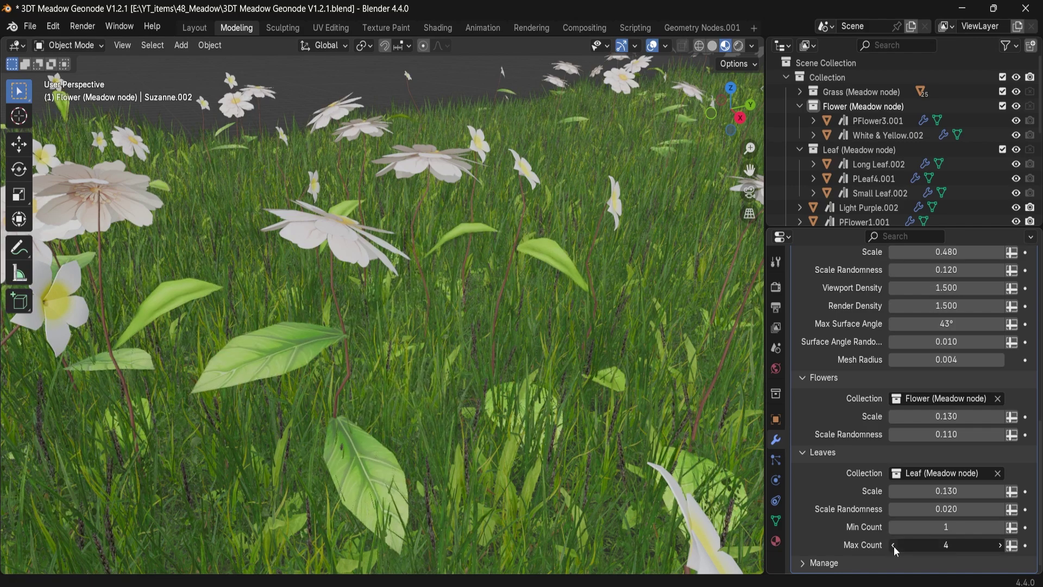
click(894, 546)
click(894, 545)
click(893, 546)
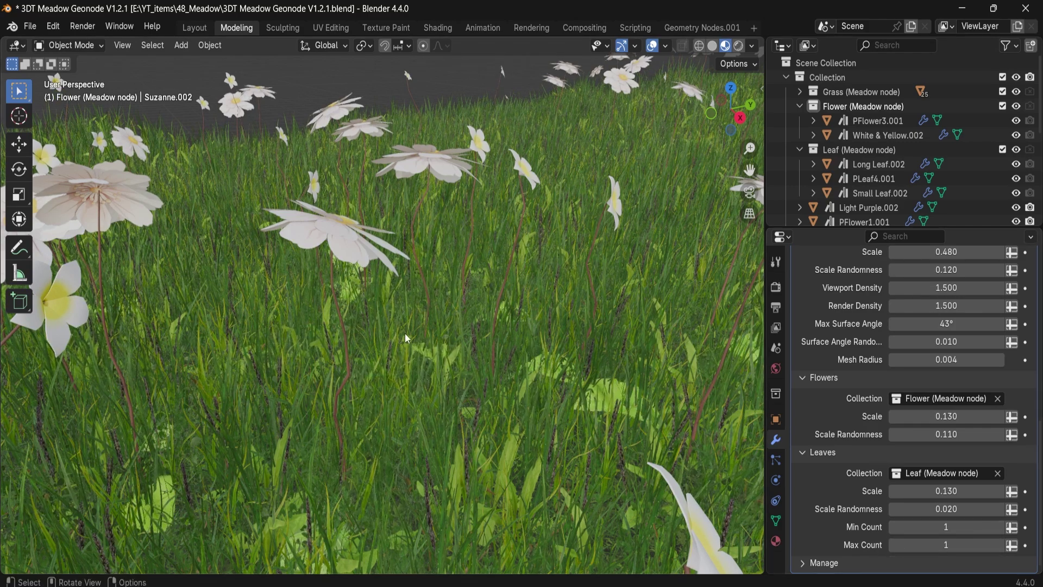
mouse_move(361, 347)
middle_down()
mouse_move(313, 352)
mouse_move(448, 318)
mouse_move(364, 376)
mouse_move(362, 357)
mouse_move(399, 334)
mouse_move(334, 322)
mouse_move(347, 331)
middle_up()
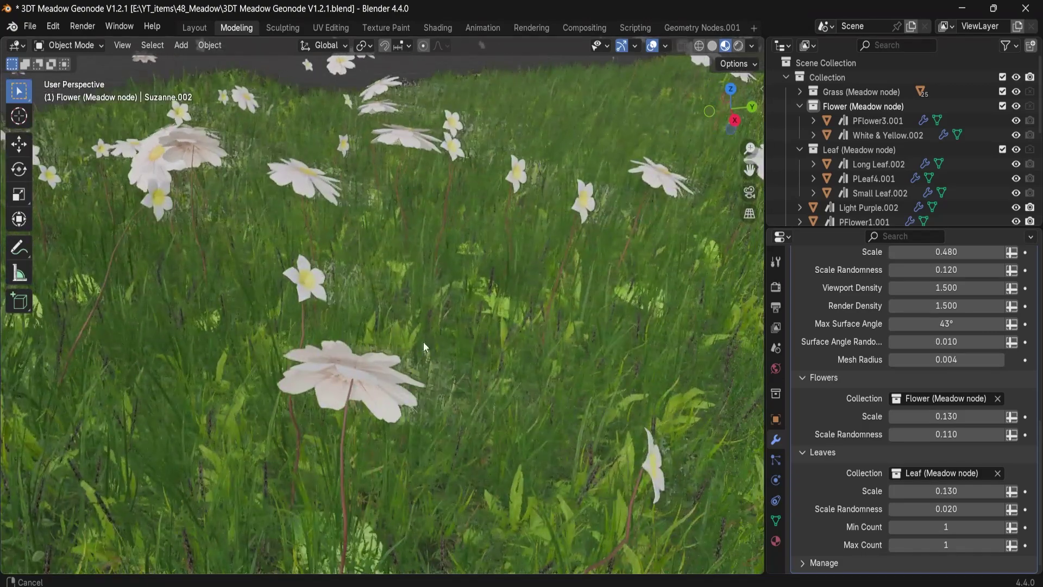
mouse_move(924, 489)
mouse_down()
mouse_move(974, 488)
mouse_move(925, 488)
mouse_up()
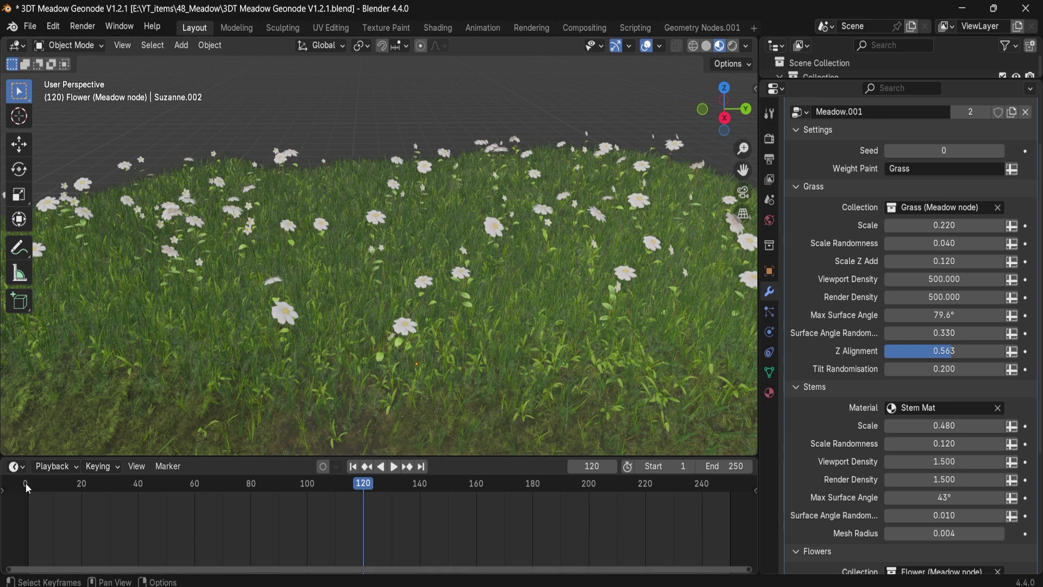
- Keyframe the grass Scale and Scale Z Add and the stems' Scale and Scale Randomness at frame 120
drag(29, 488, 369, 489)
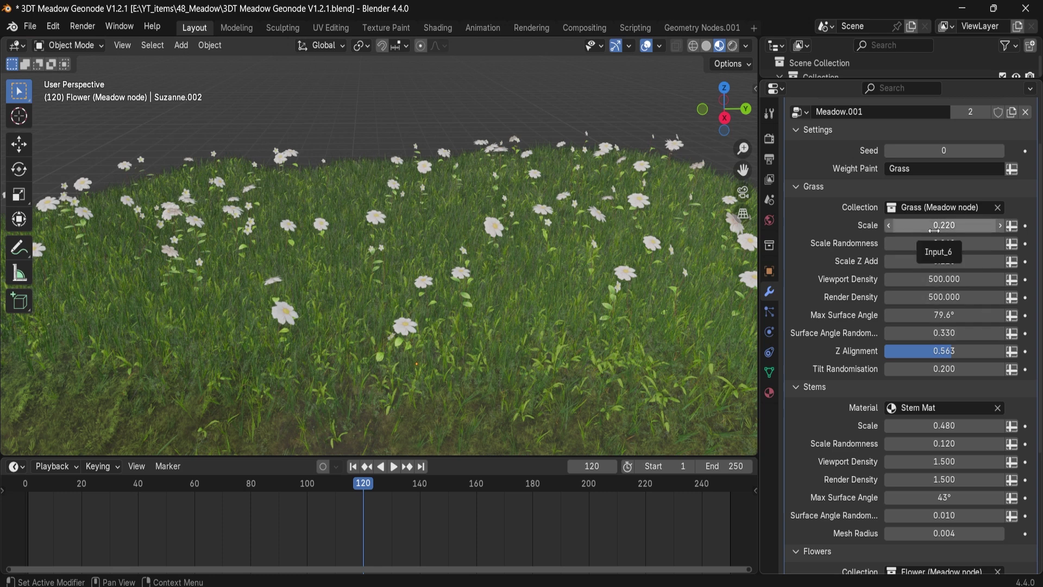
key(i)
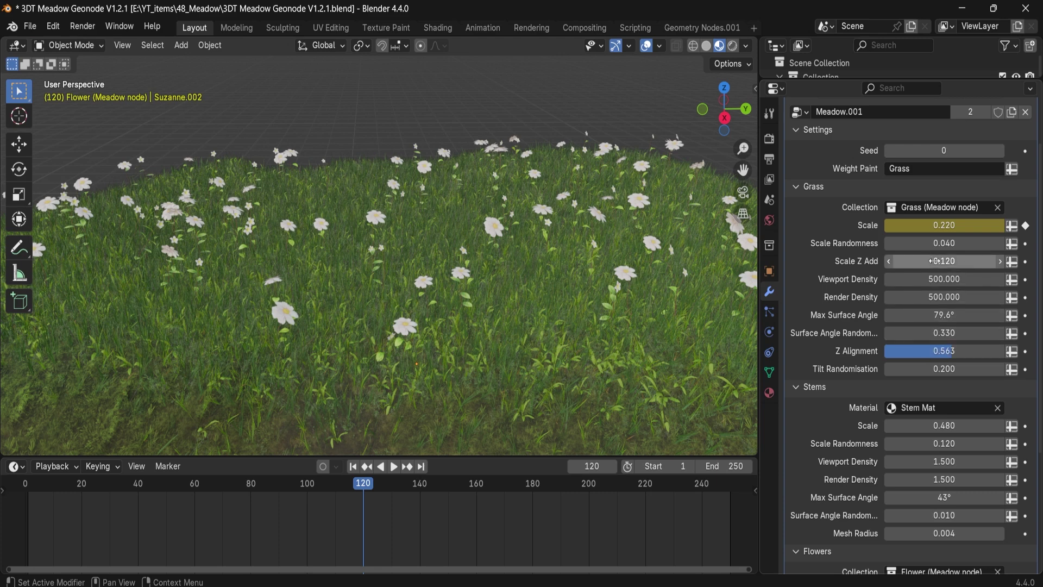
key(i)
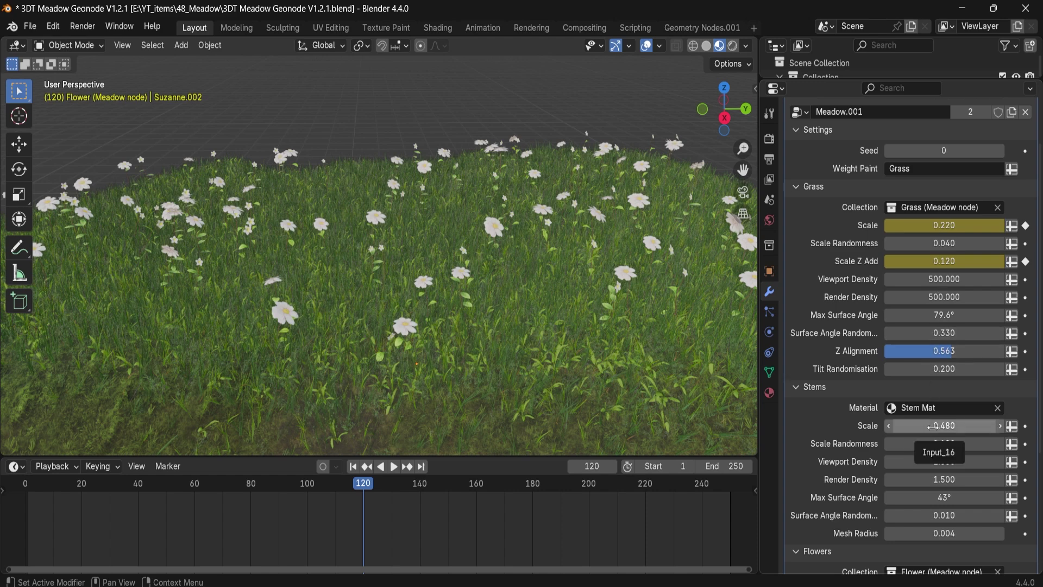
key(i)
key(i)
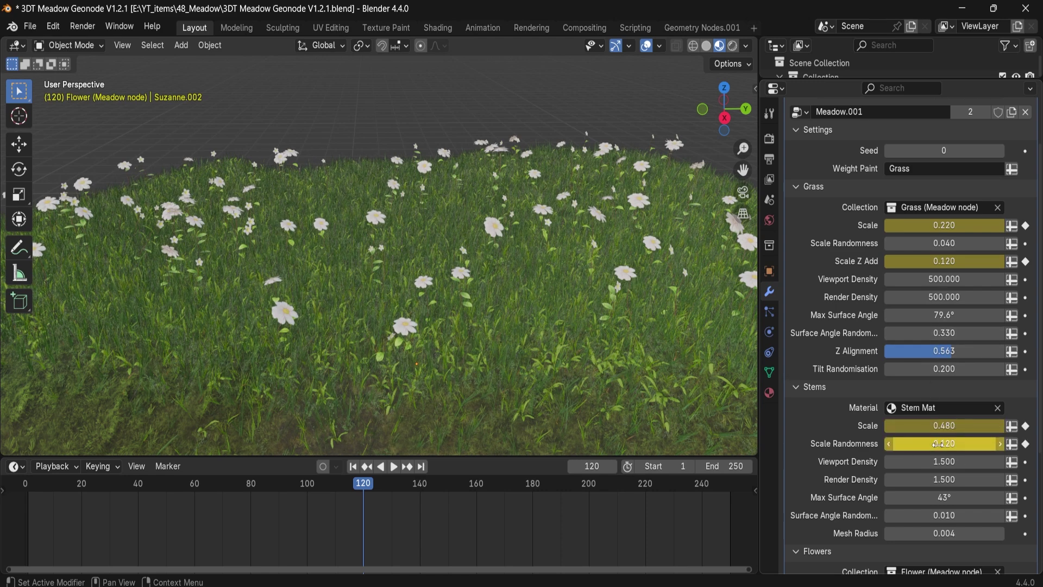
- Keyframe the Scale and Scale Randomness of both the flowers and the leaves at frame 120
scroll(942, 445, down, 8)
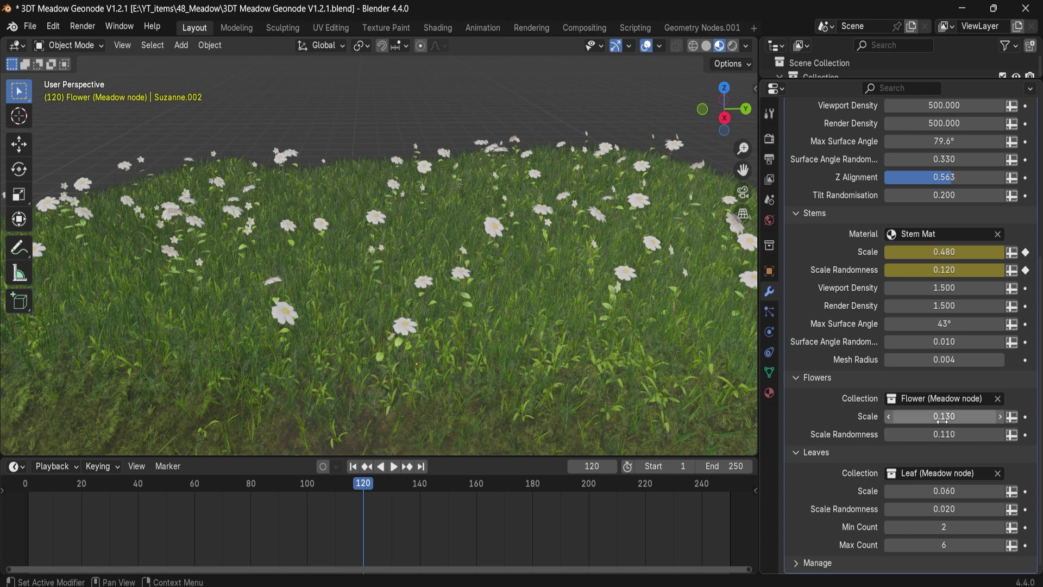
key(i)
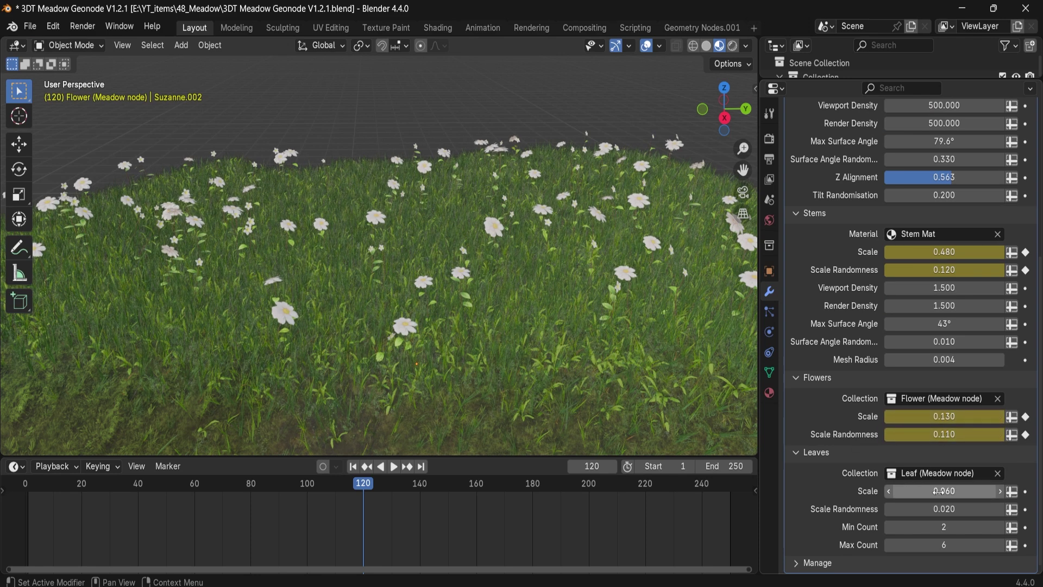
key(i)
key(i)
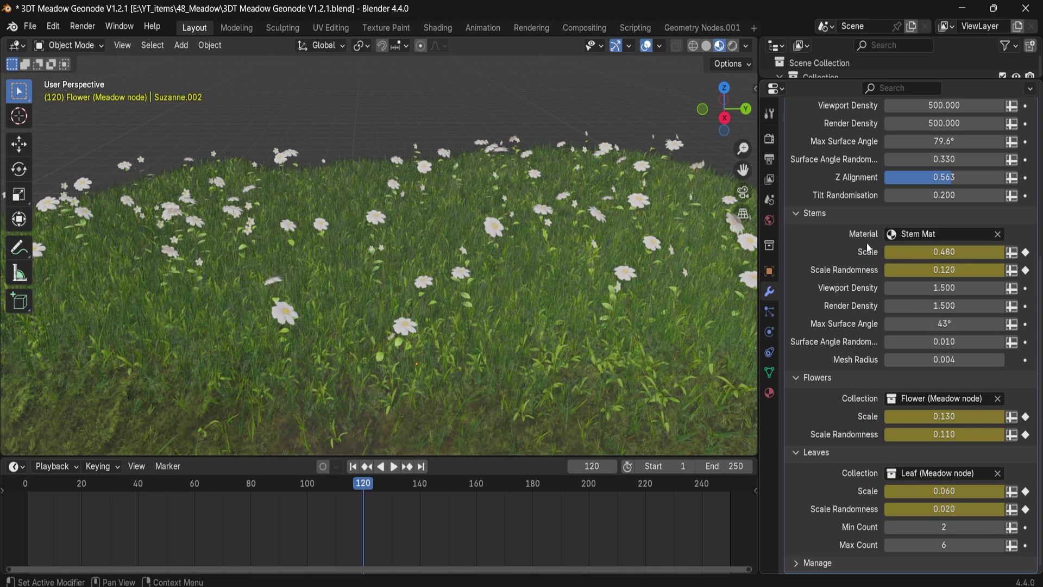
- Go to frame 0 and set the grass Scale and Scale Z Add to 0
scroll(944, 272, up, 7)
click(28, 483)
key(space)
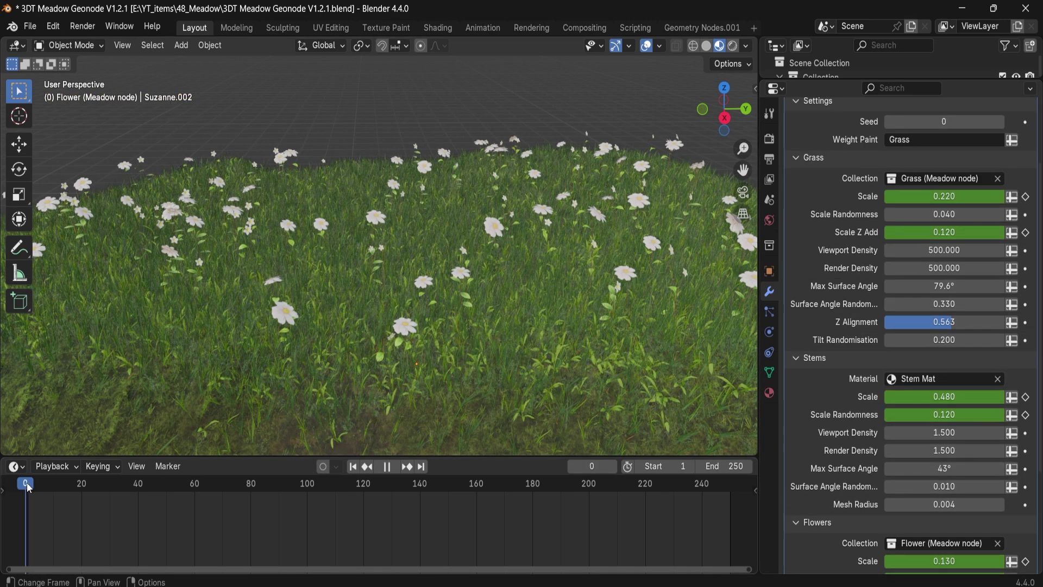
key(space)
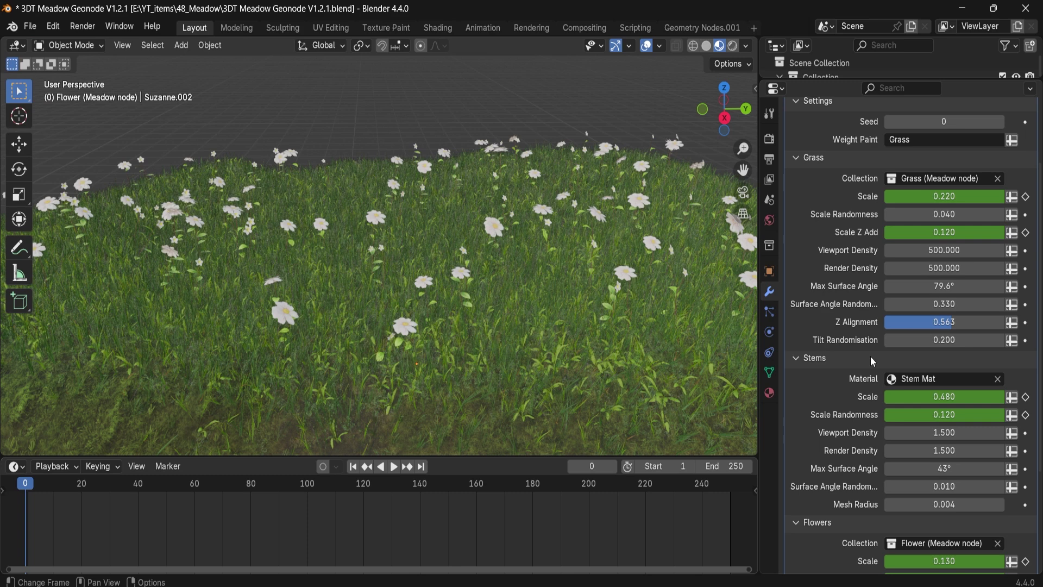
click(931, 198)
text(0)
key(Return)
click(944, 232)
text(0)
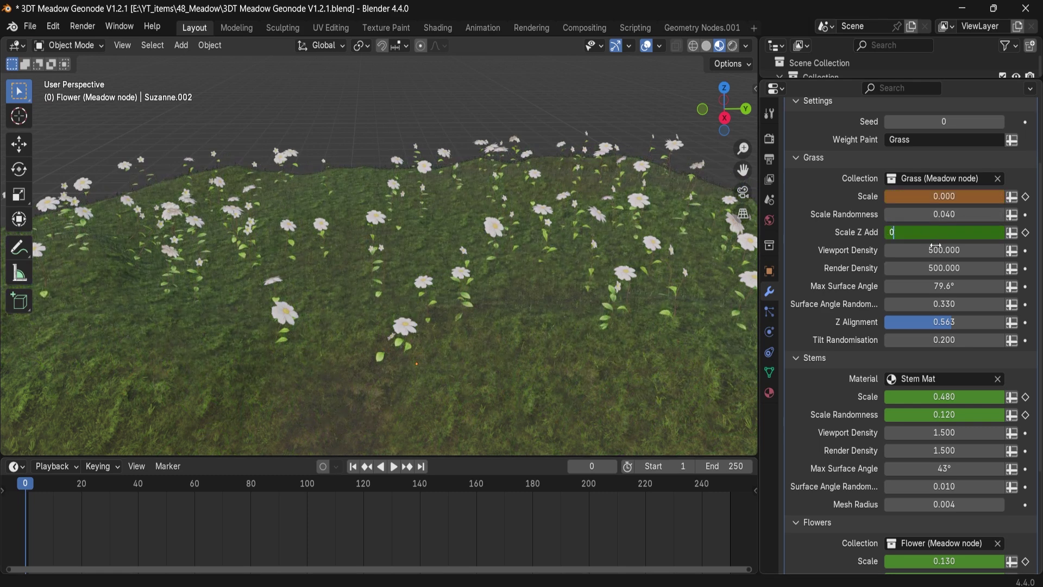
key(Return)
- Set the stems' Scale and Scale Randomness to 0 at frame 0
click(956, 397)
text(0)
key(Return)
click(951, 415)
text(0)
key(Return)
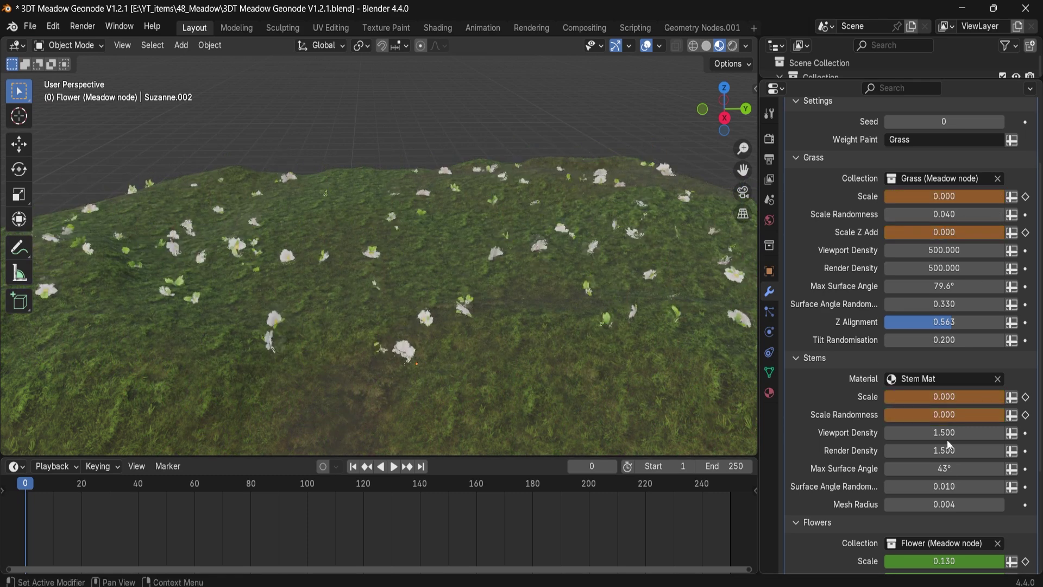
- Set the flowers' Scale and Scale Randomness to 0 at frame 0
scroll(946, 483, down, 4)
click(947, 474)
text(0)
key(Return)
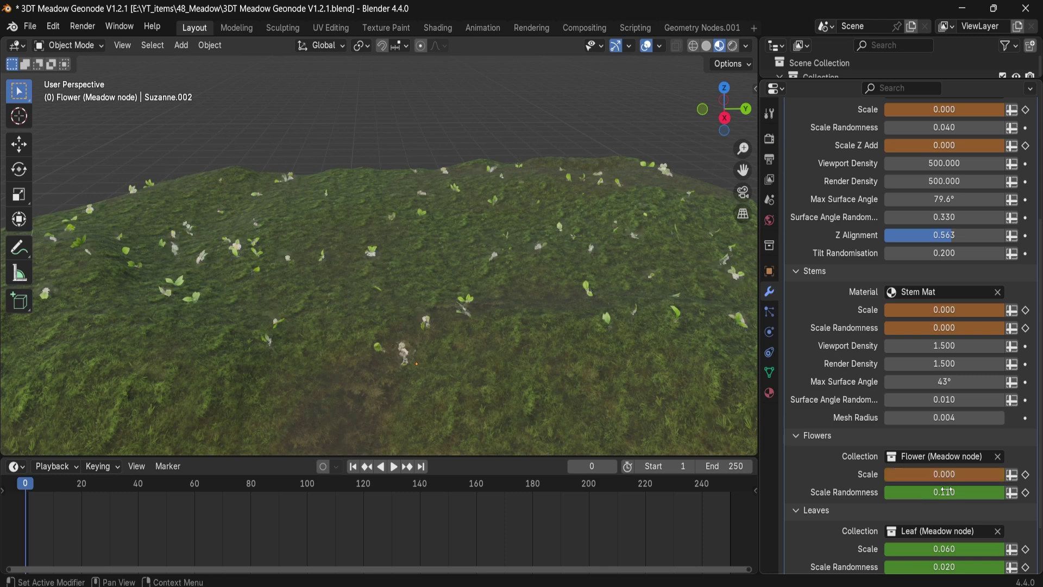
click(947, 492)
text(0)
key(Return)
- Set the leaves' Scale and Scale Randomness to 0 at frame 0
scroll(944, 490, down, 3)
click(947, 491)
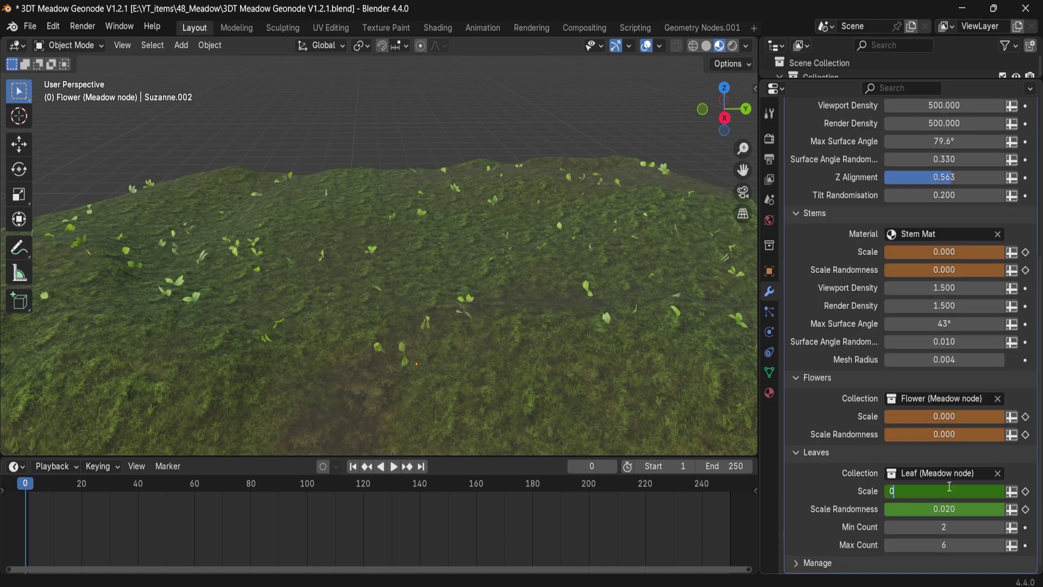
text(0)
key(Return)
click(947, 508)
text(0)
key(Return)
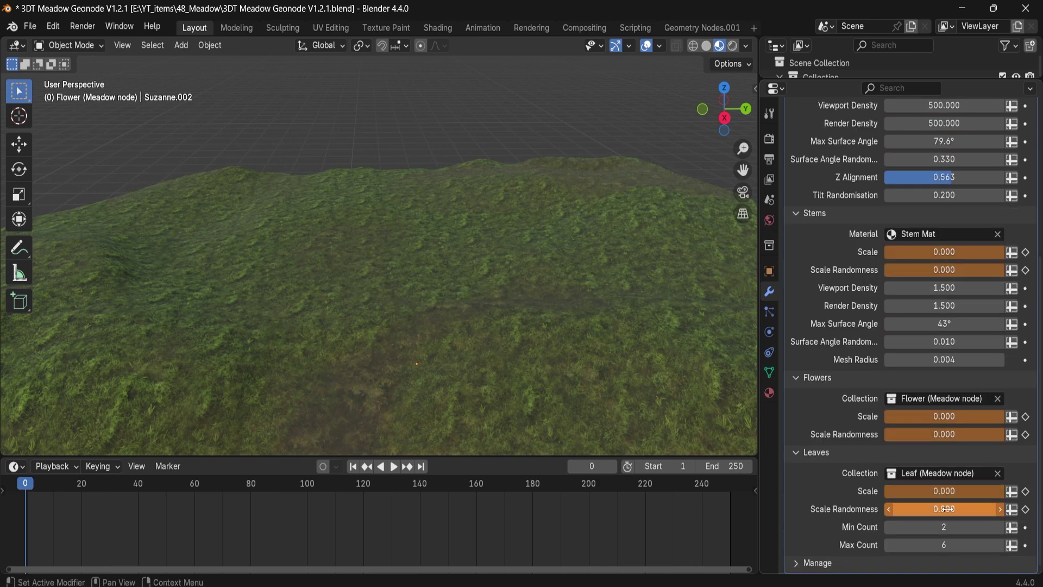
- Keyframe the zeroed Scale and Scale Randomness of the leaves, flowers and stems at frame 0
key(i)
key(i)
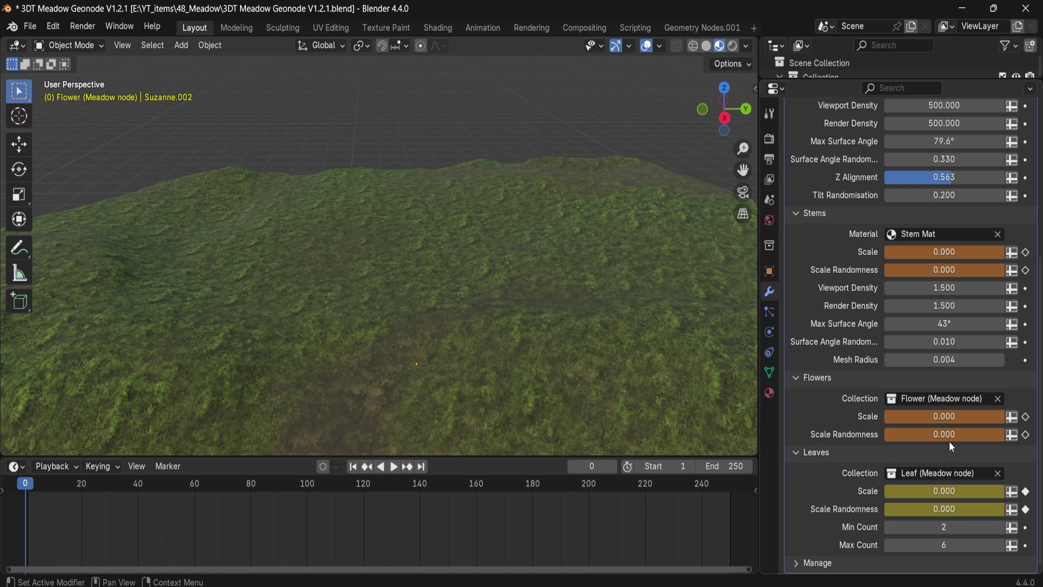
key(i)
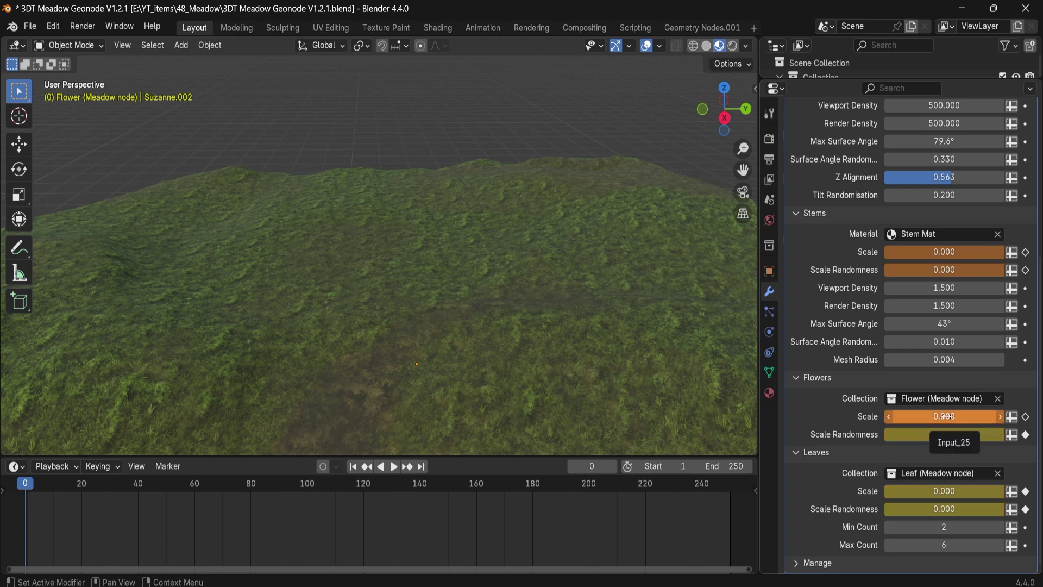
key(i)
key(i)
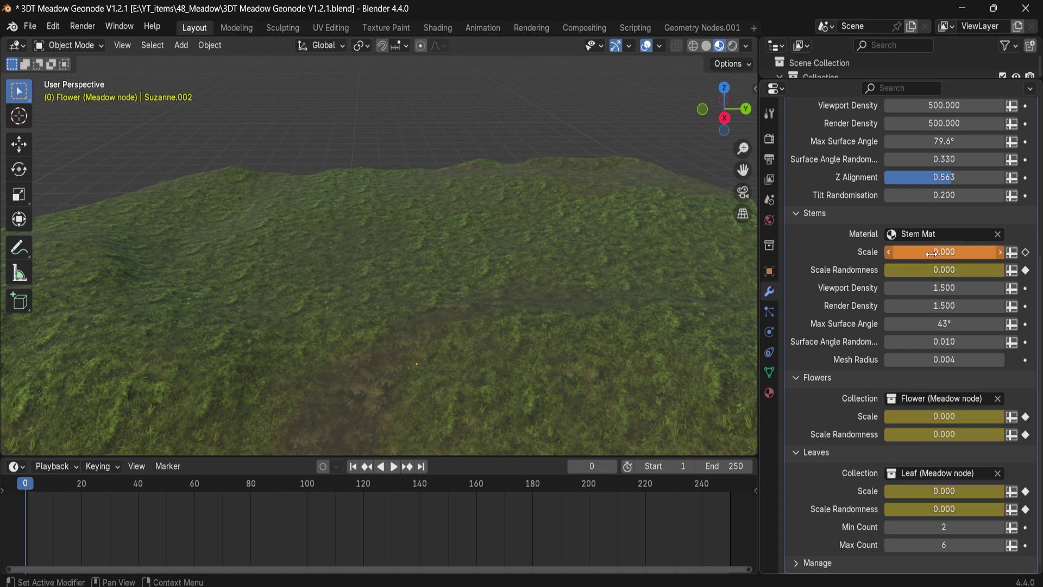
key(i)
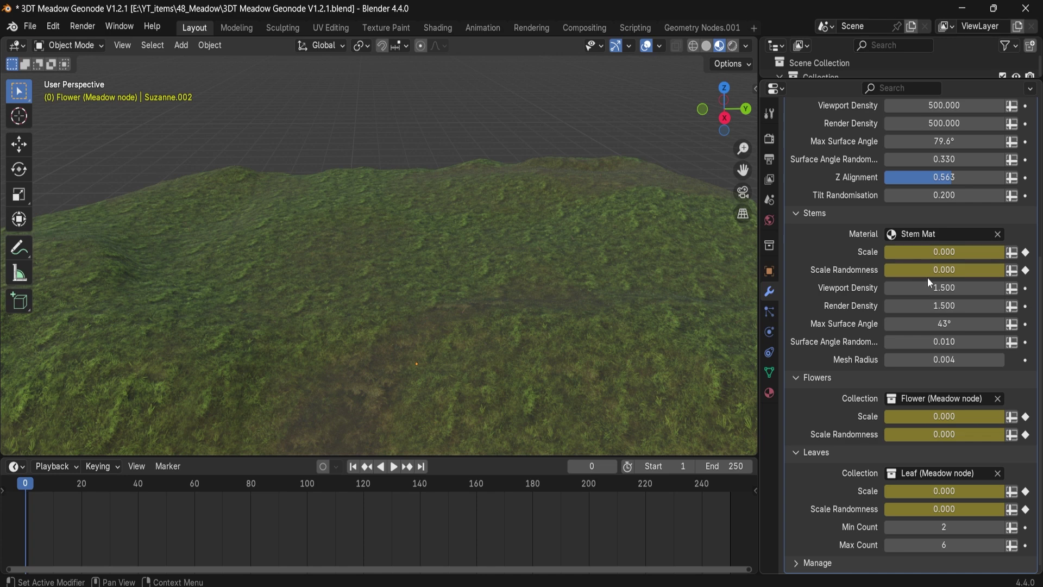
- Keyframe the grass Scale and Scale Z Add of 0 at frame 0, and play the growth animation up to frame 143
scroll(928, 288, up, 8)
key(i)
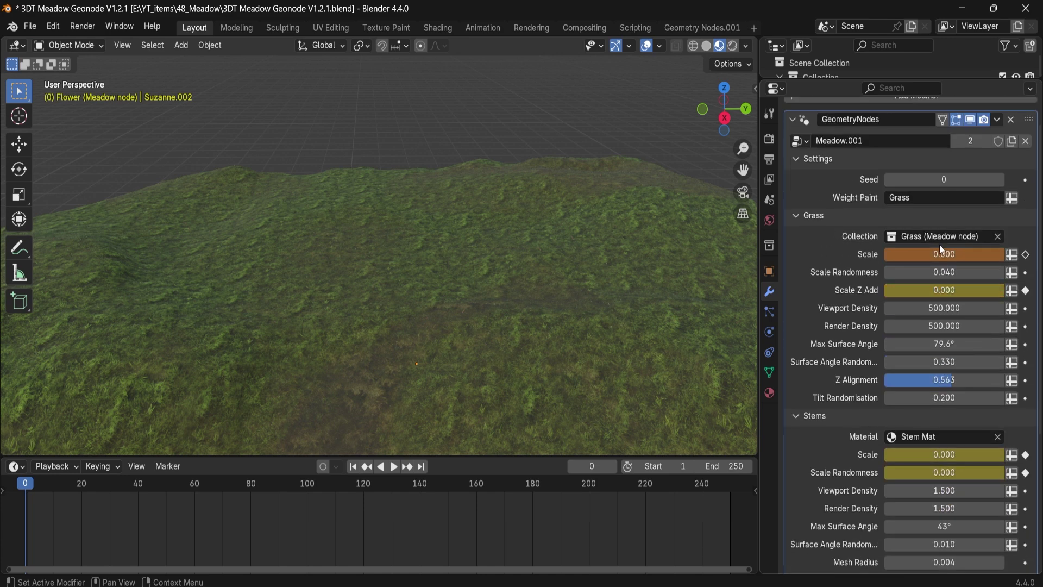
key(i)
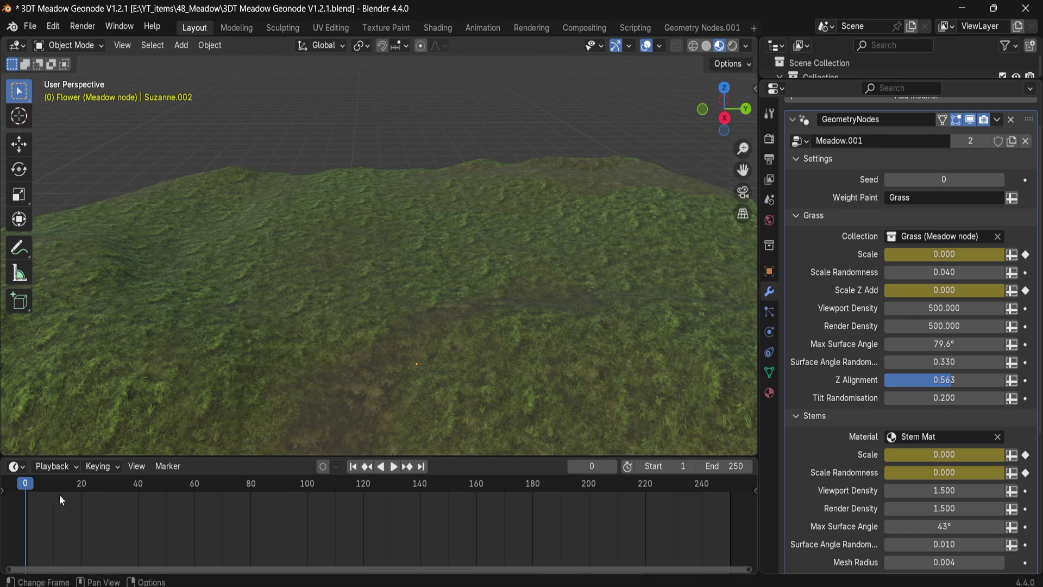
key(space)
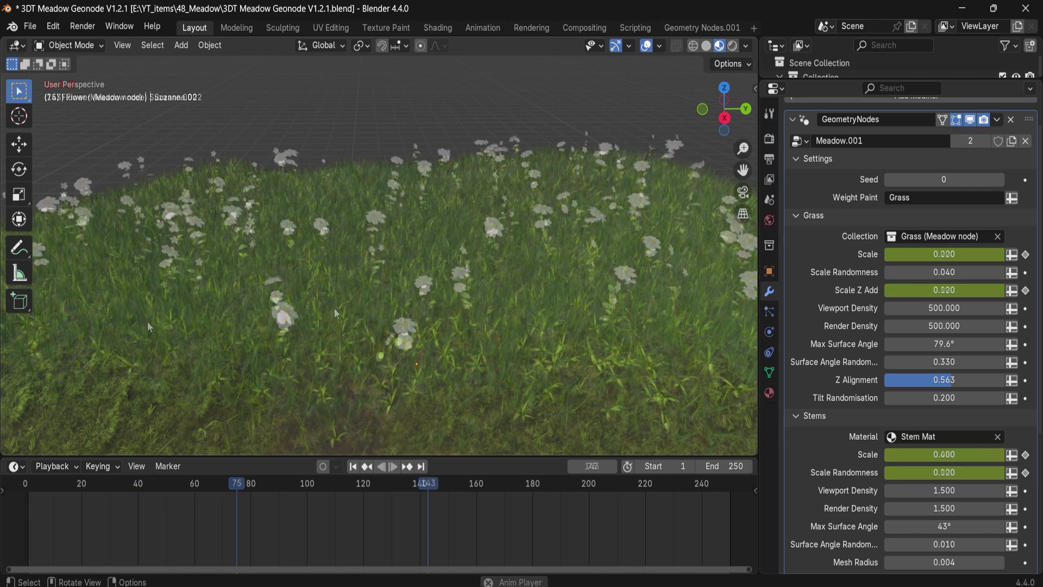
key(space)
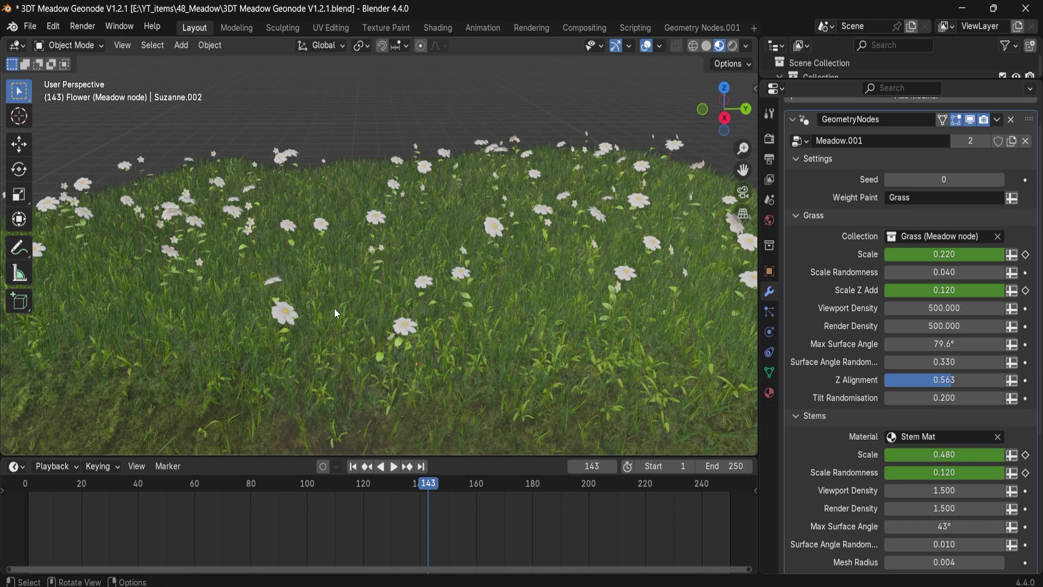